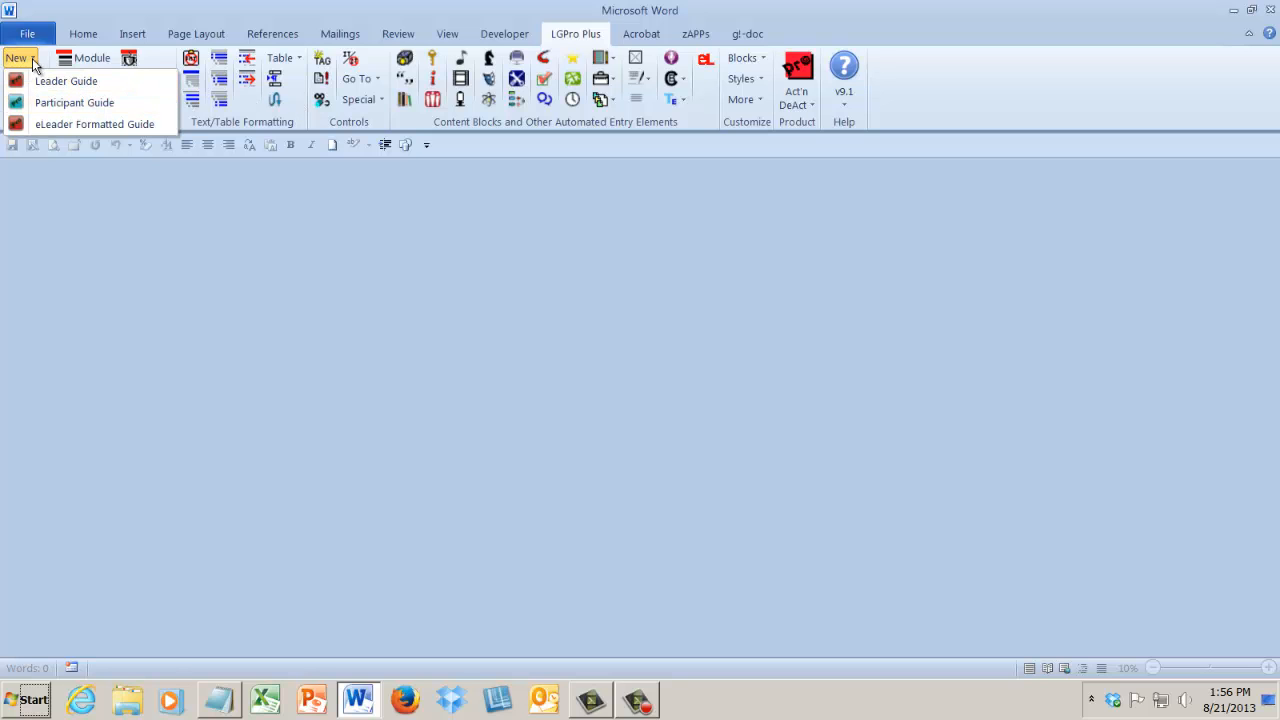
Create a new Leader Guide with the default settings and save it as Program Name Leader Guide.docx, replacing the existing file.
click(40, 85)
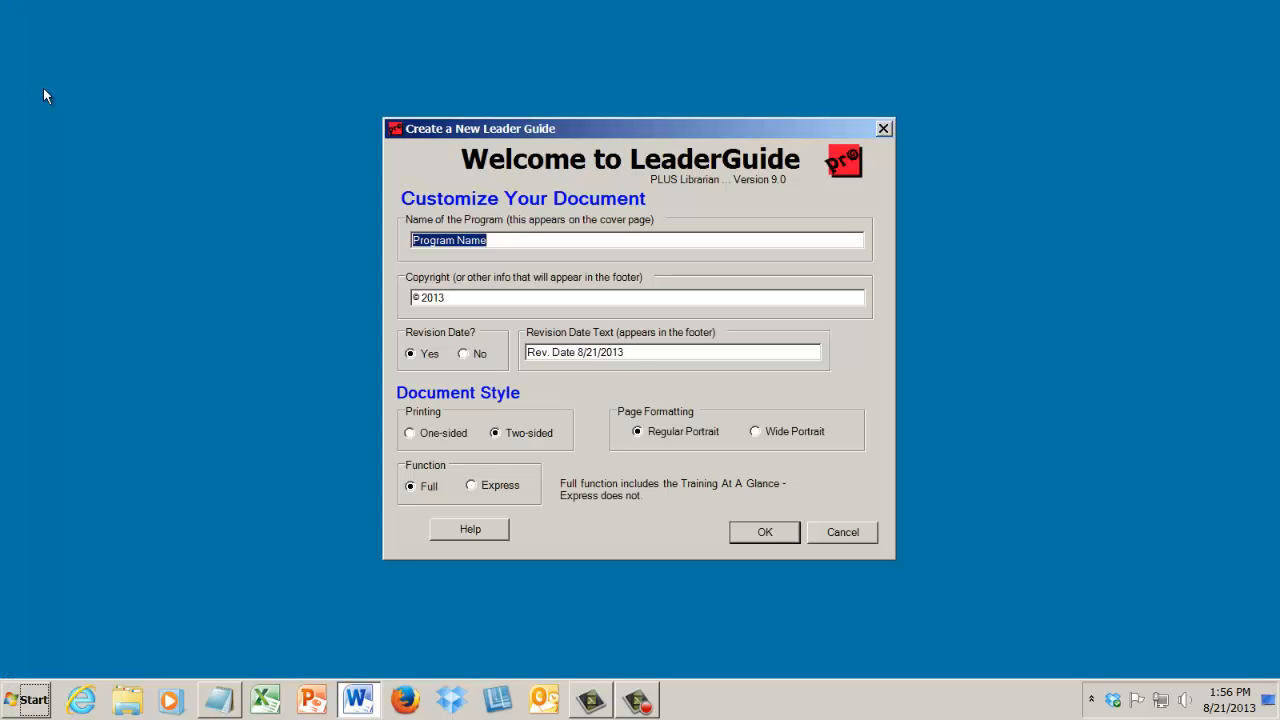
drag(428, 127, 396, 96)
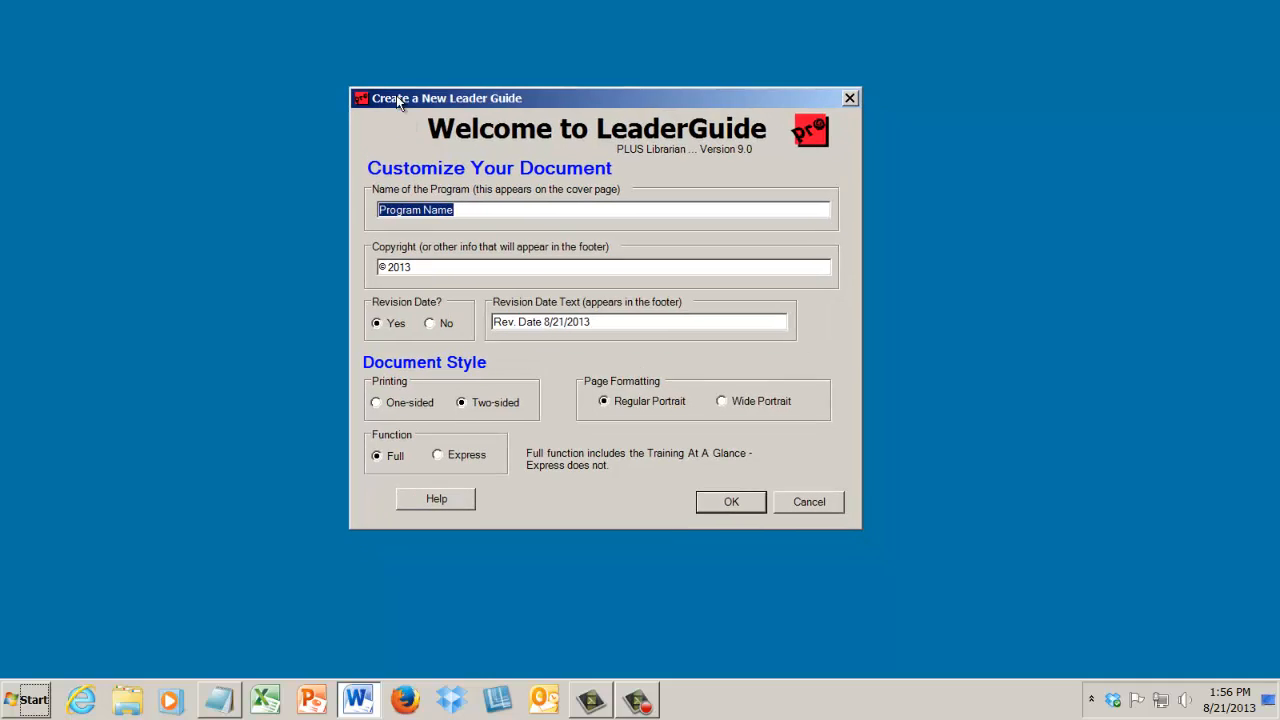
drag(478, 216, 368, 218)
click(746, 502)
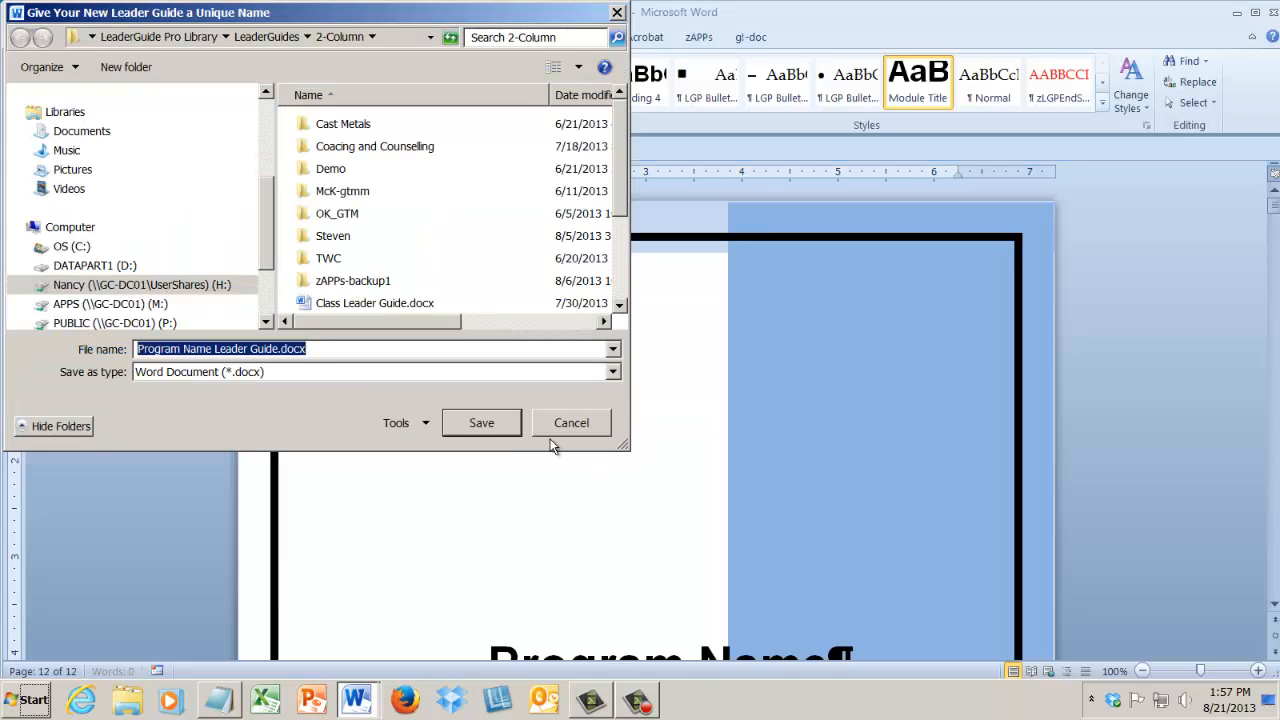
click(500, 425)
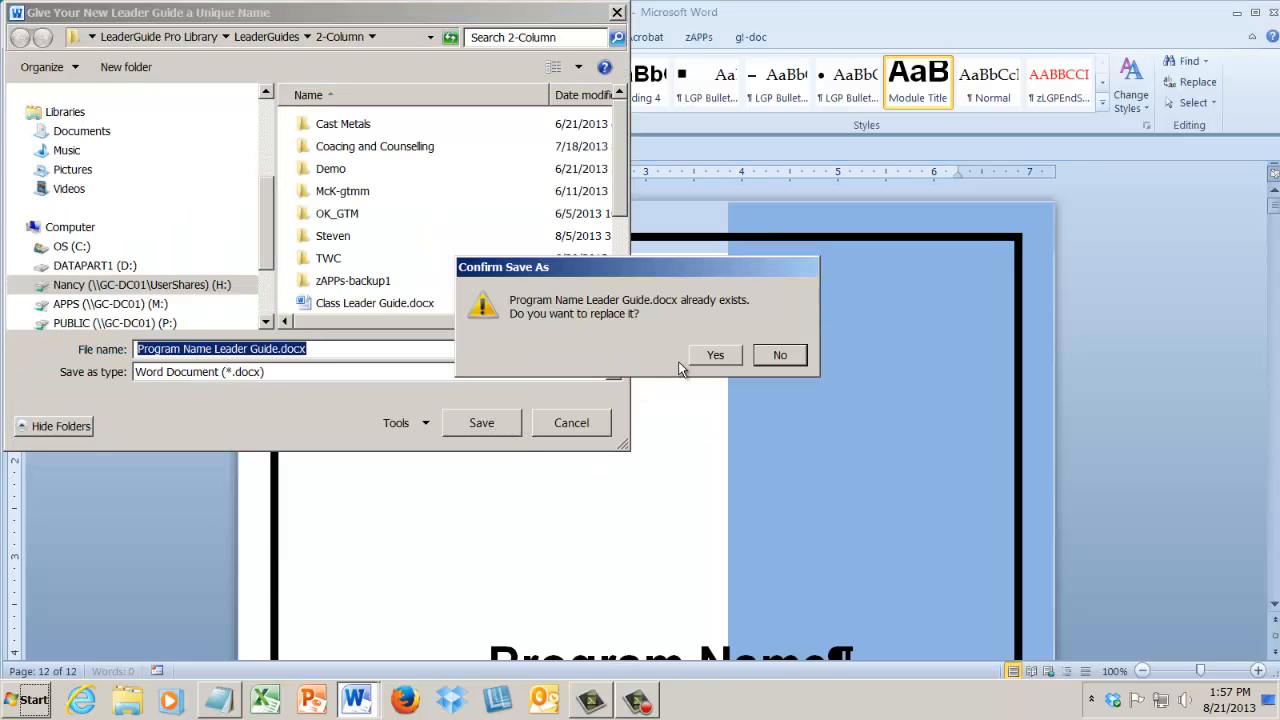
click(716, 356)
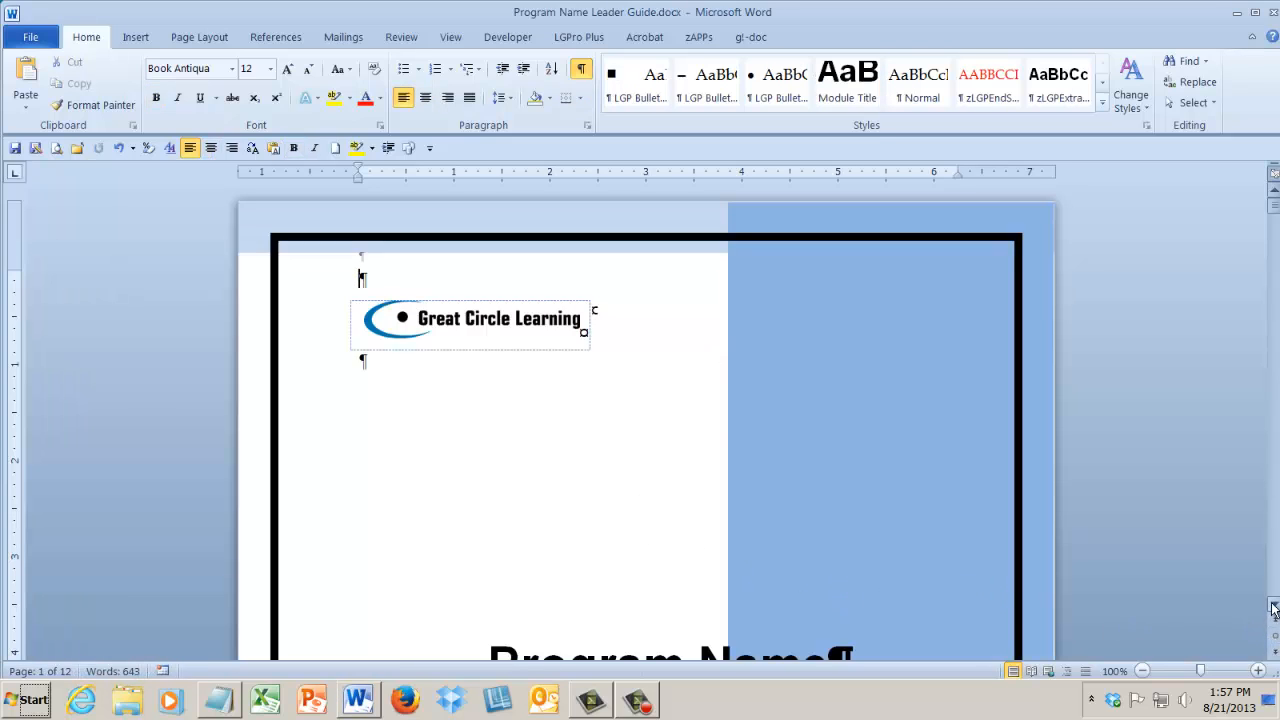
Look through the new guide's pages from the cover and table of contents to the module and lesson pages.
click(1273, 606)
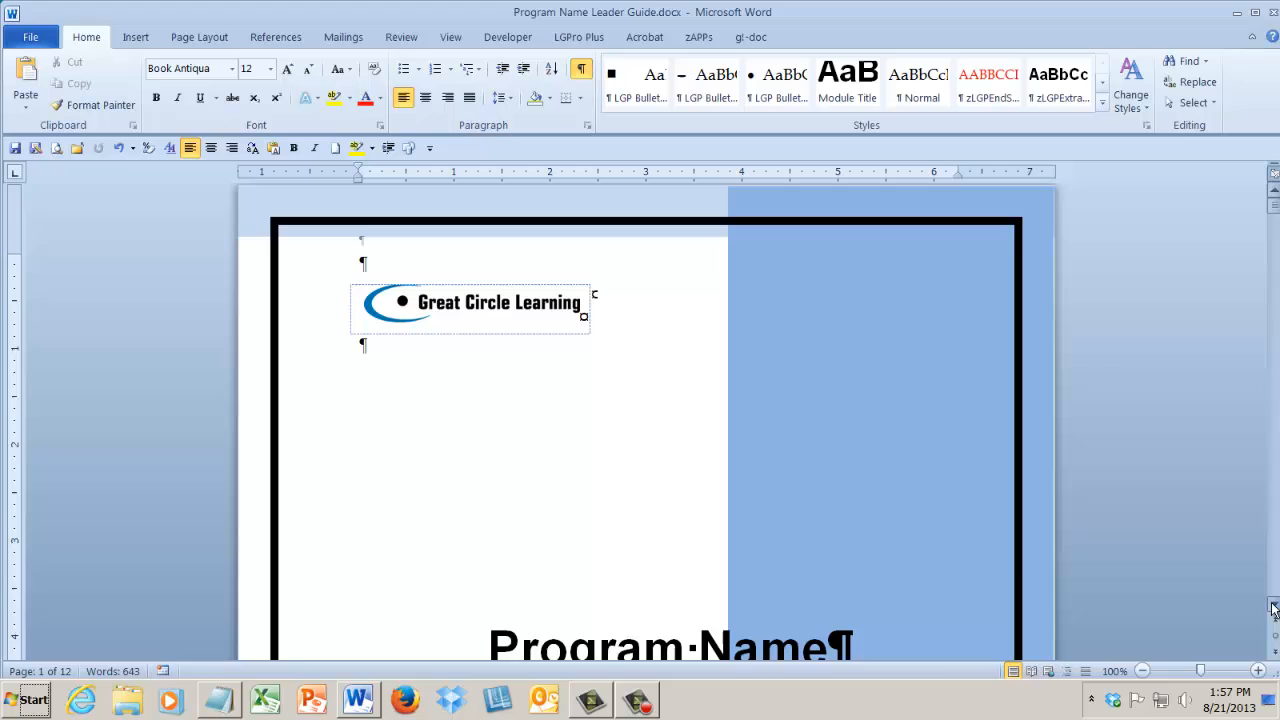
click(1273, 656)
click(1273, 656)
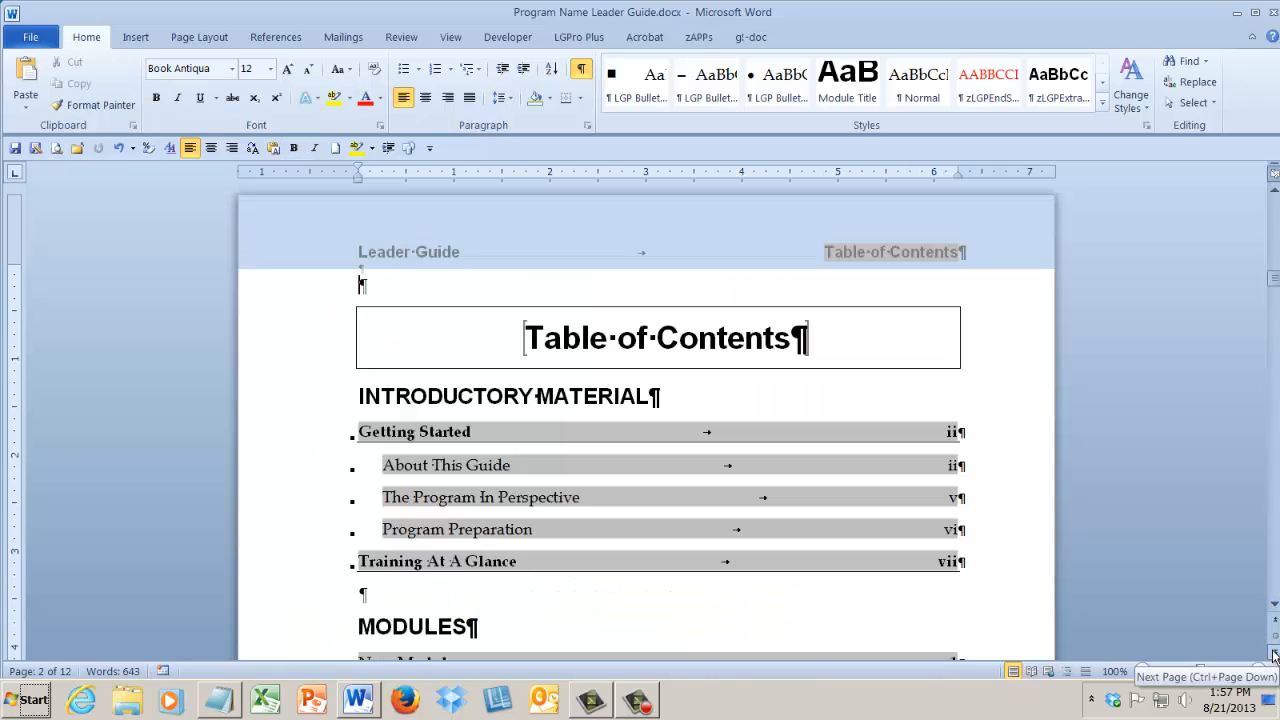
click(1273, 656)
click(1273, 656)
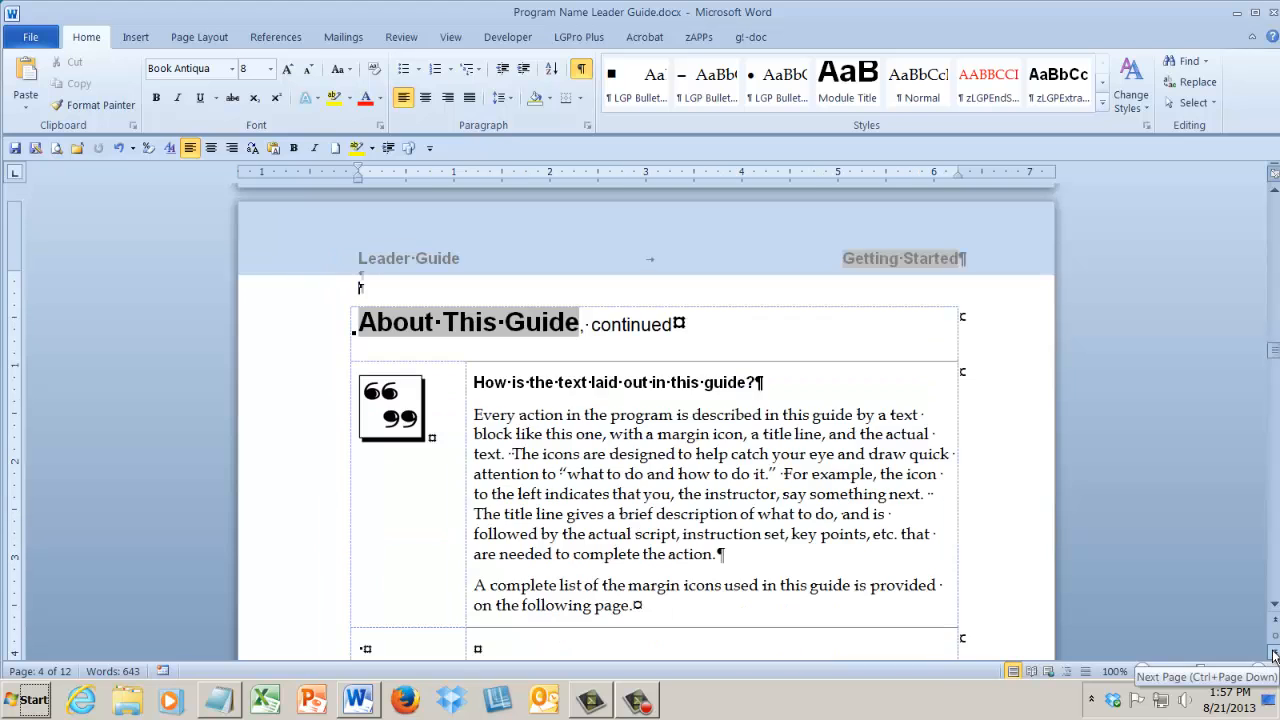
click(1273, 656)
click(1273, 656)
click(1273, 656)
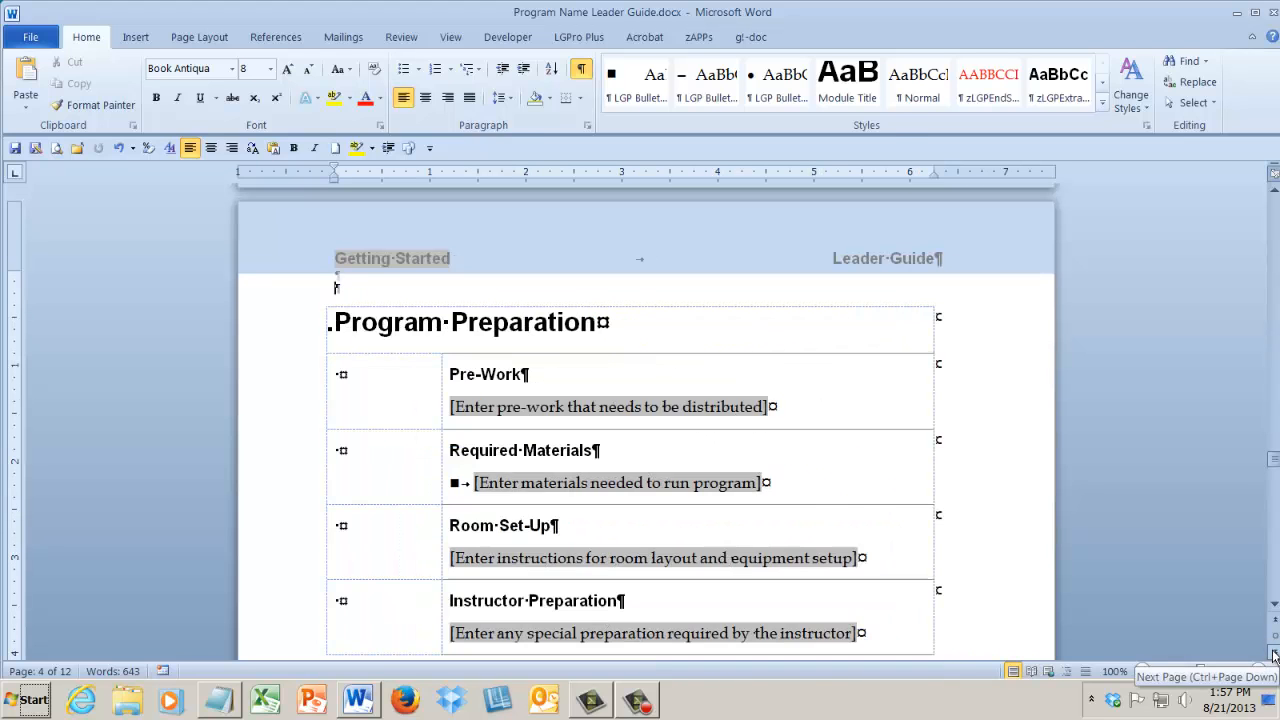
click(1273, 656)
click(1273, 656)
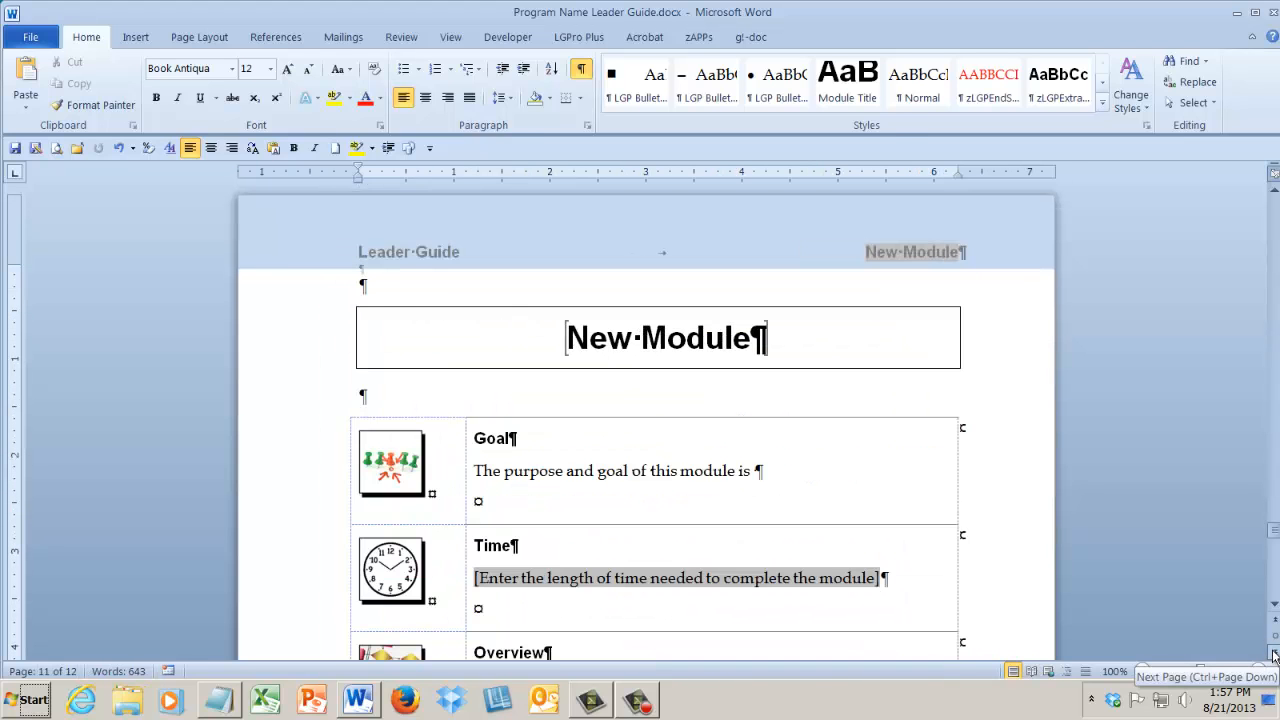
click(1273, 656)
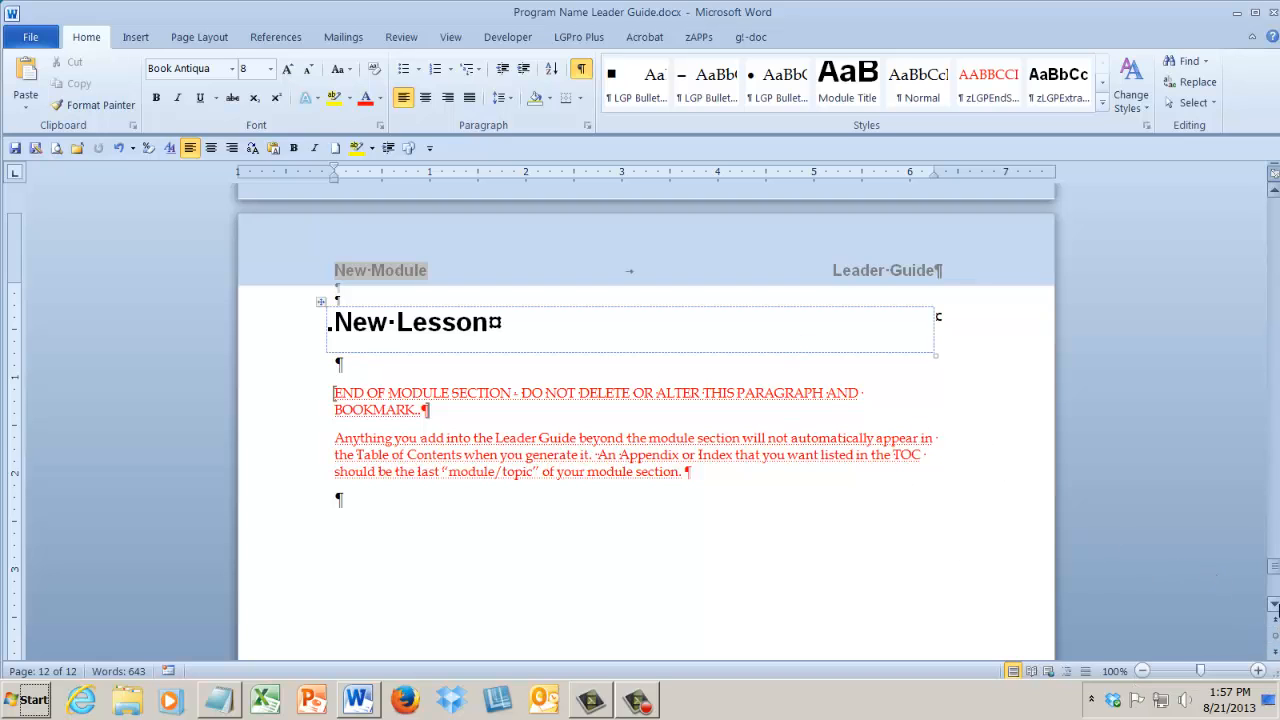
Replace the New Module title on page 11 with "Topic".
click(1274, 620)
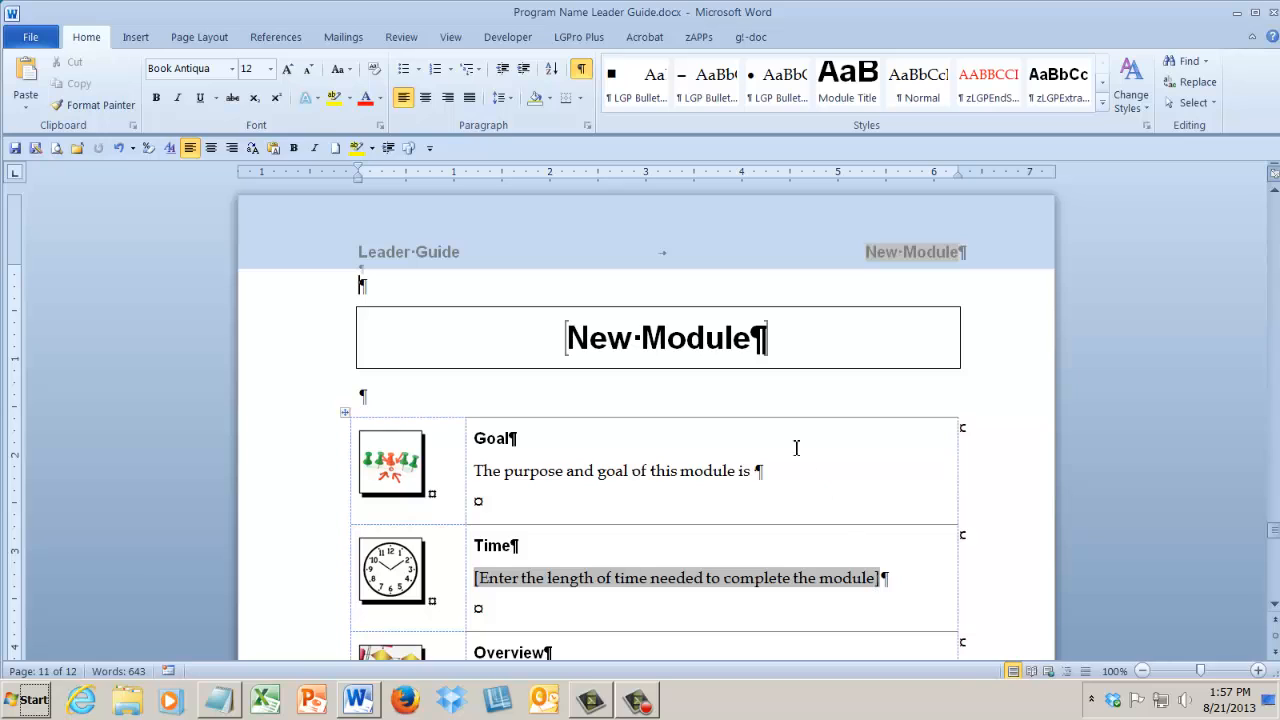
drag(762, 338, 566, 338)
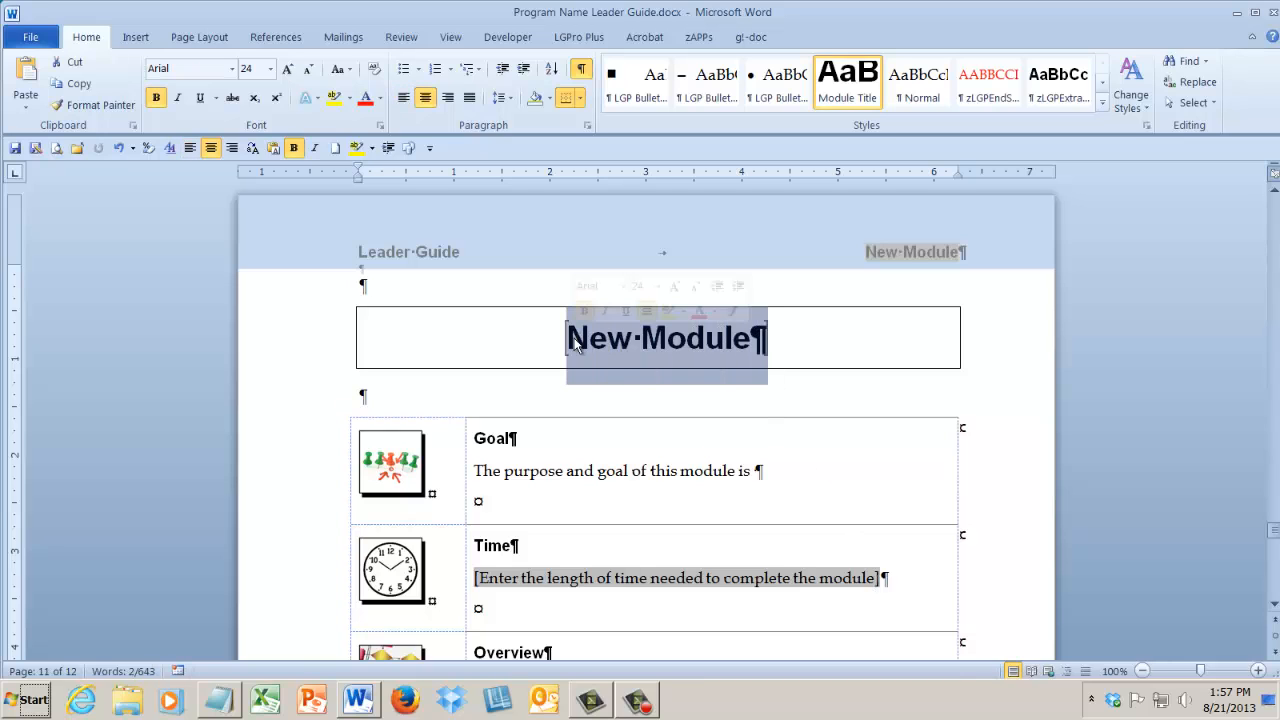
text(Topic)
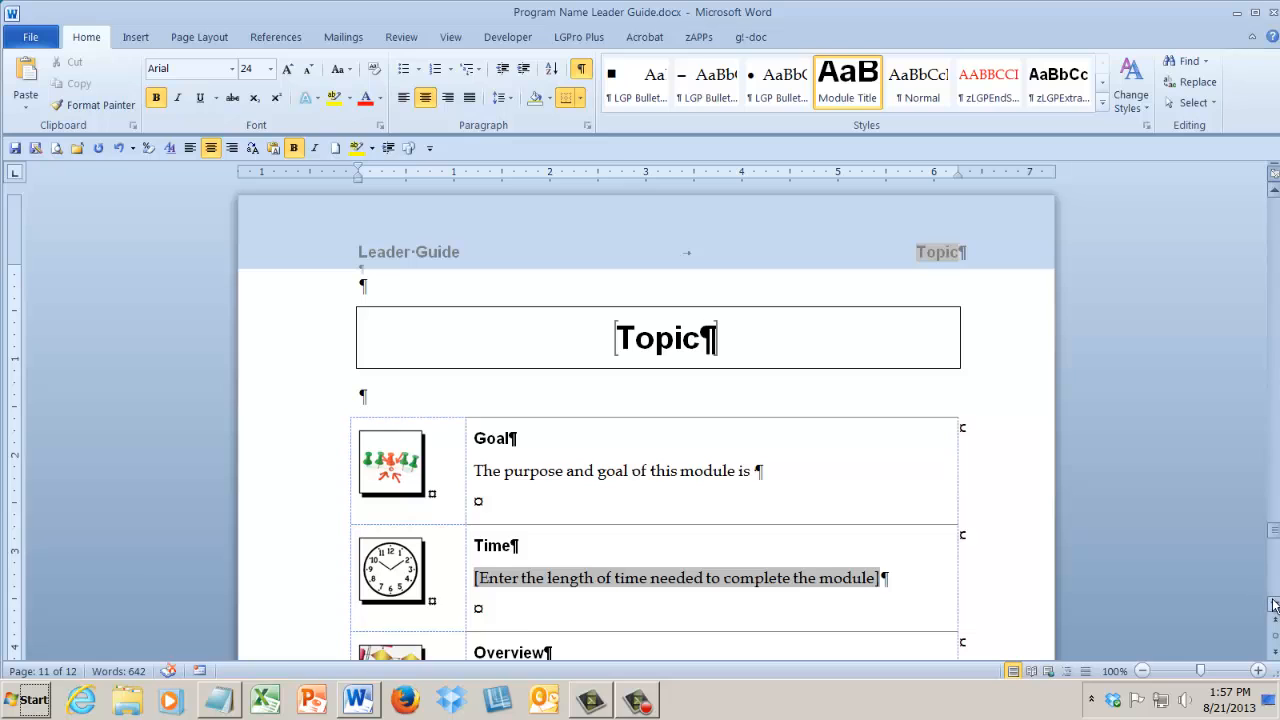
Complete the module's Goal sentence with "learning objectives".
scroll(1274, 605, down, 2)
scroll(1274, 605, down, 2)
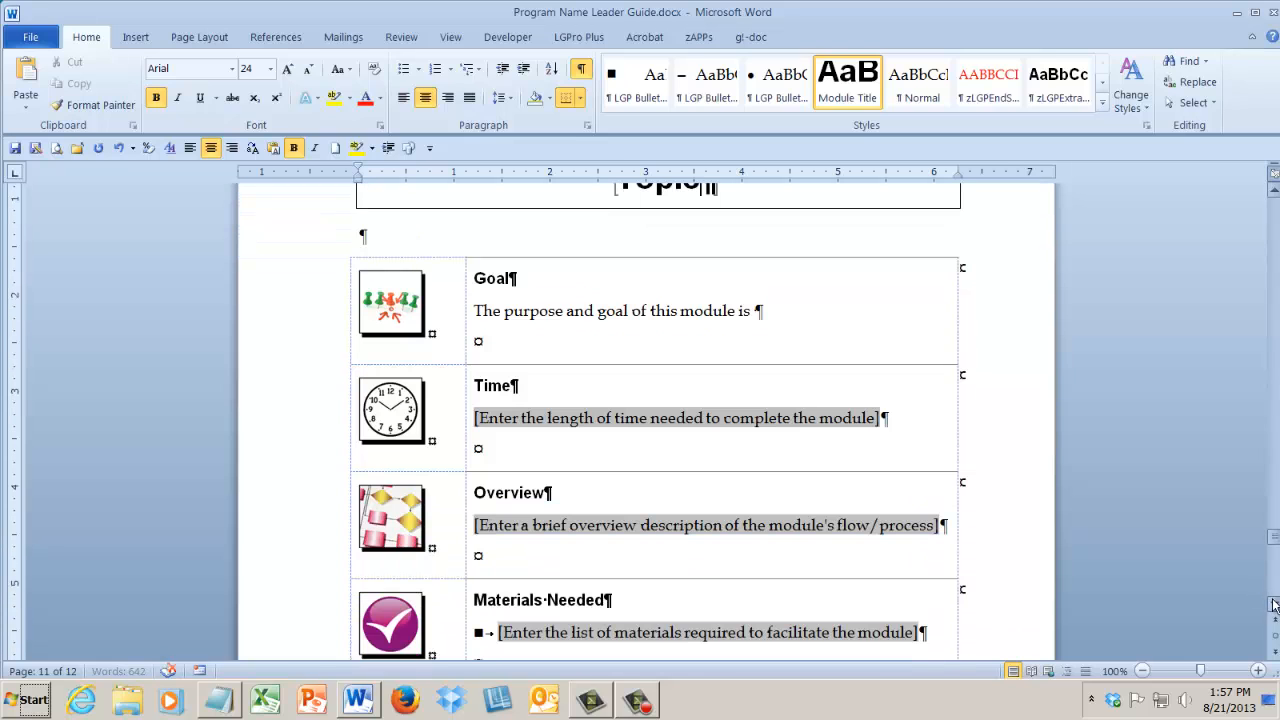
click(793, 313)
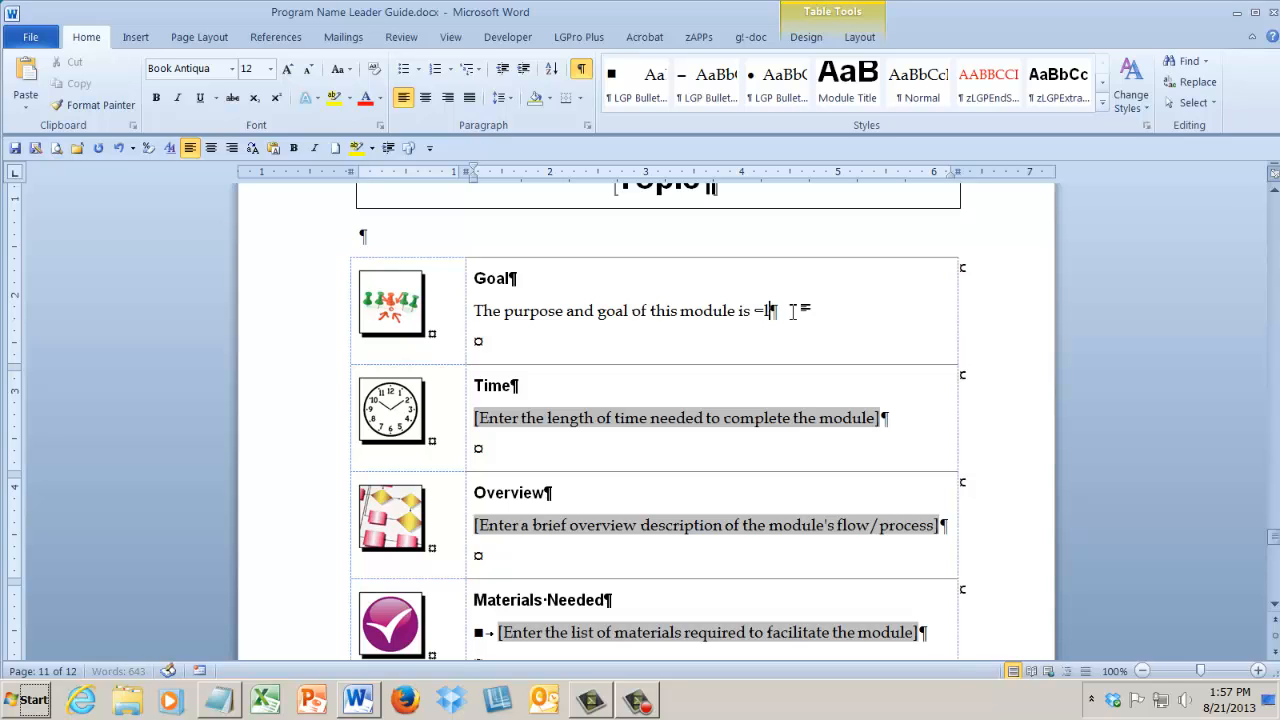
text(learning objectives)
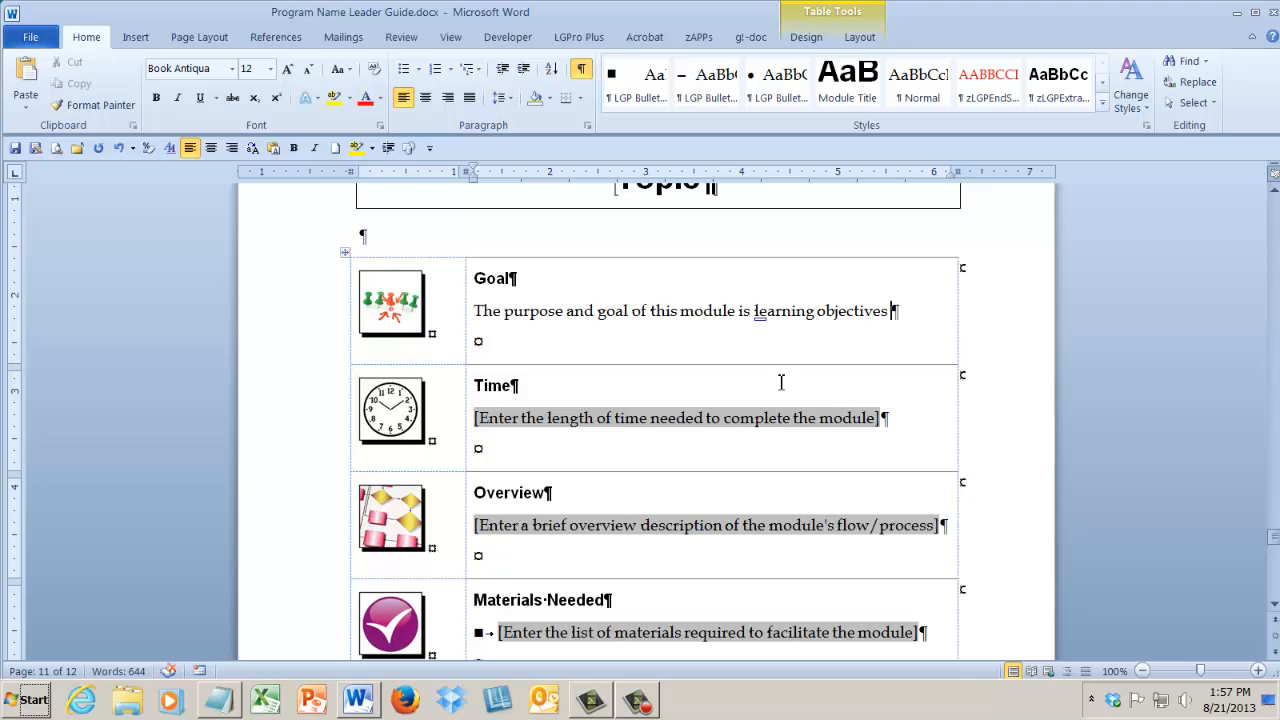
Replace the Time placeholder in the module table with "45 minutes".
click(751, 418)
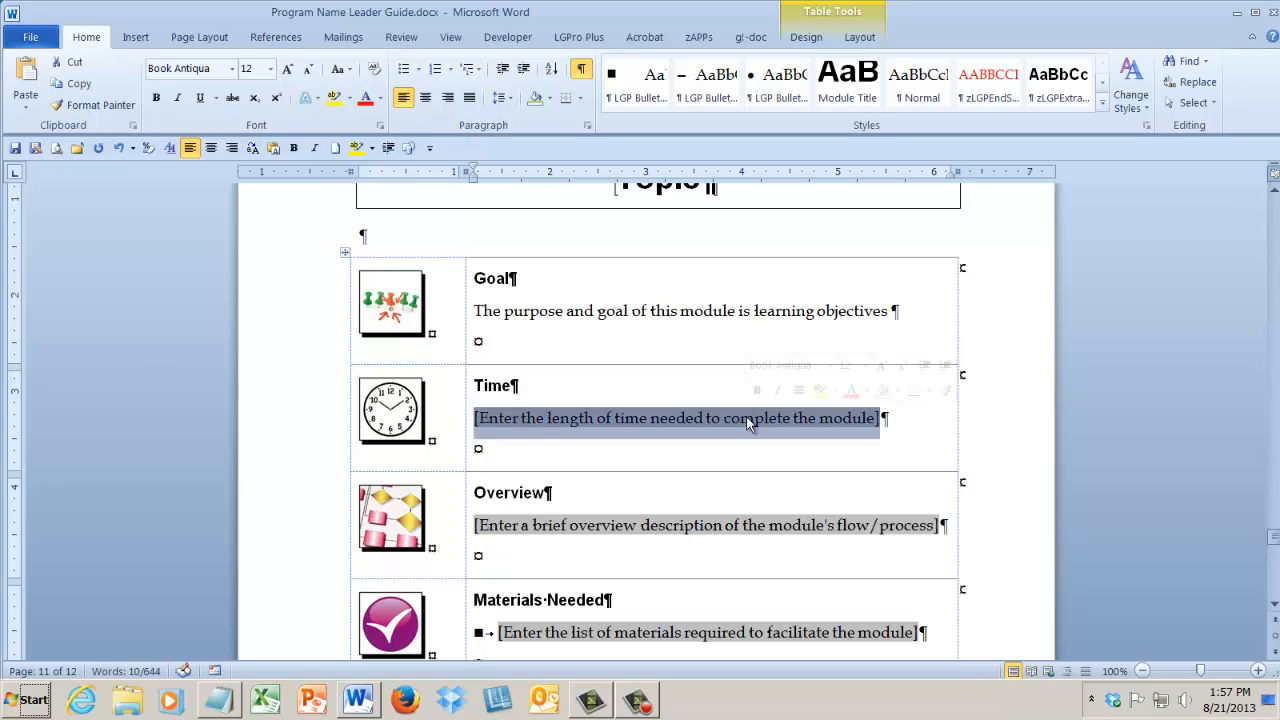
text(45)
key(BackSpace)
text(5 m)
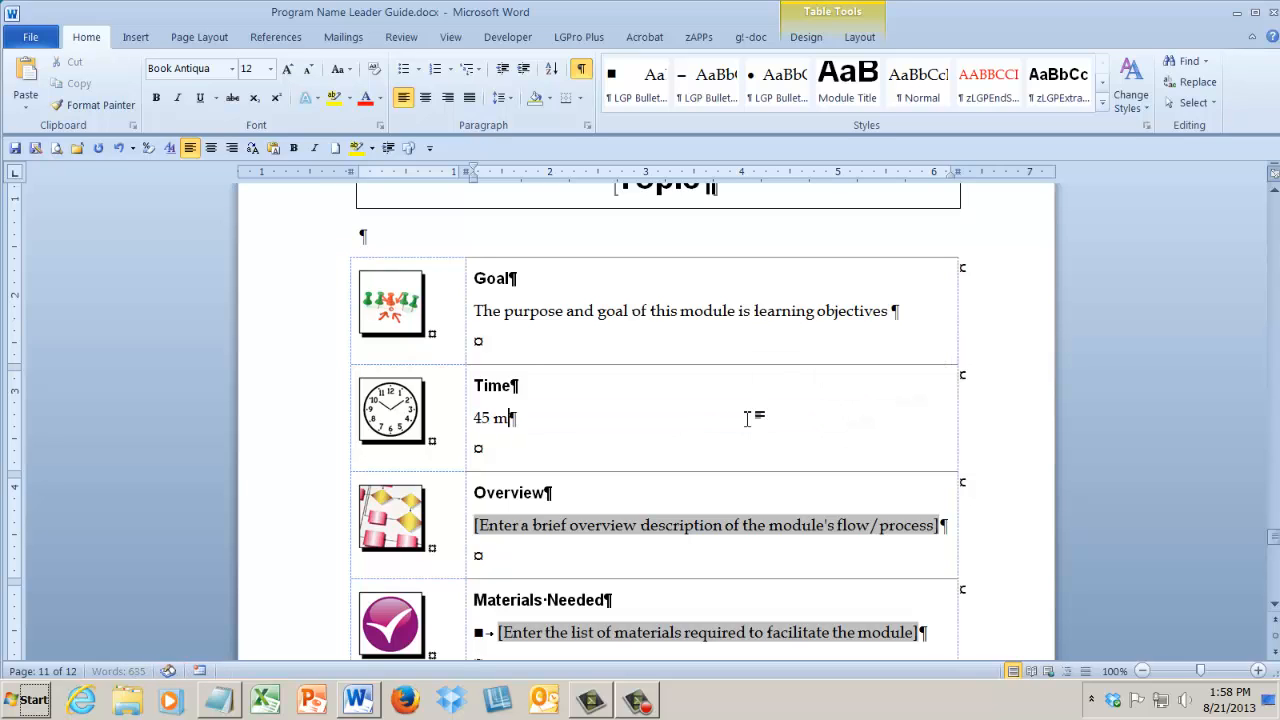
text(inutes)
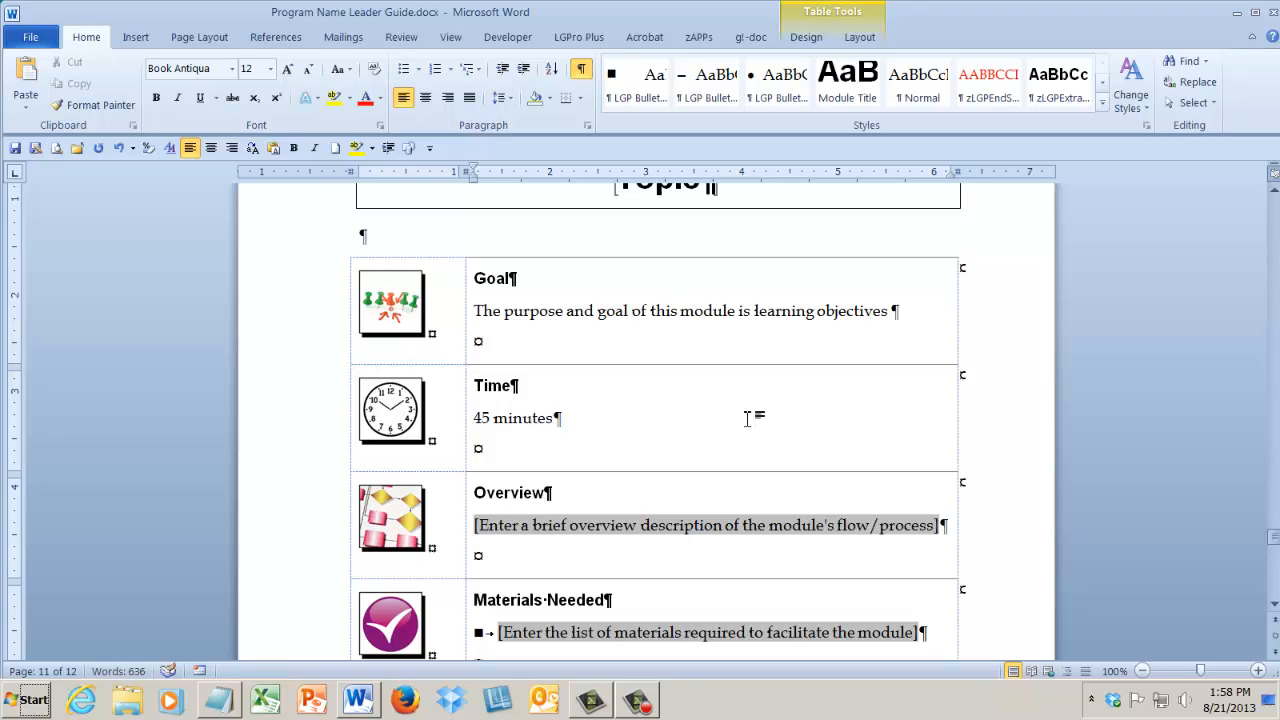
Replace the Overview placeholder in the module table with "What the trainer".
click(662, 532)
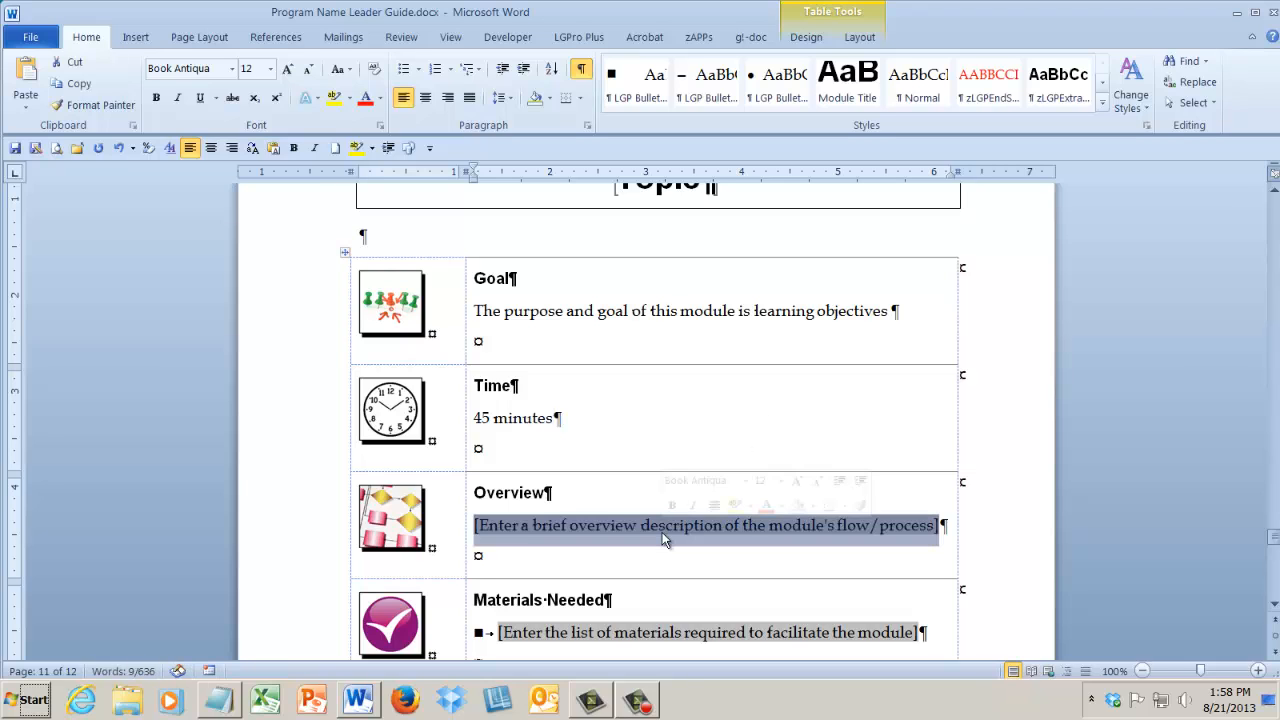
text(What )
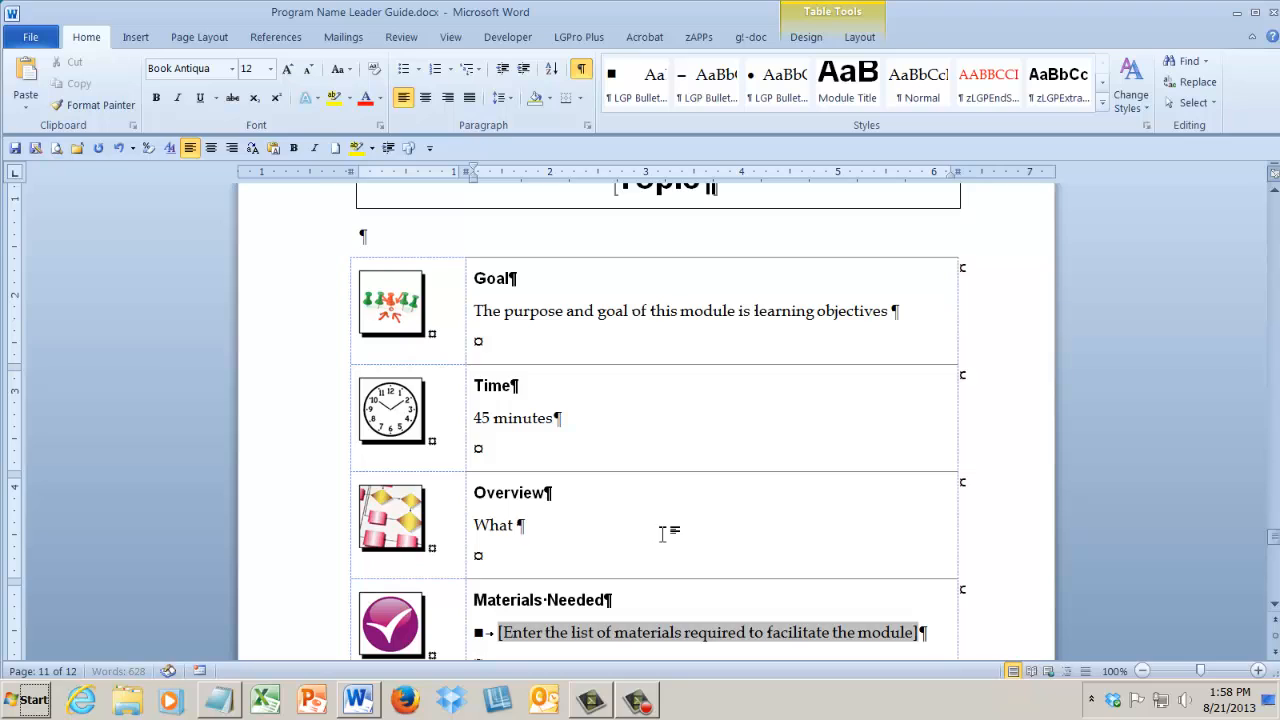
text(the trainer)
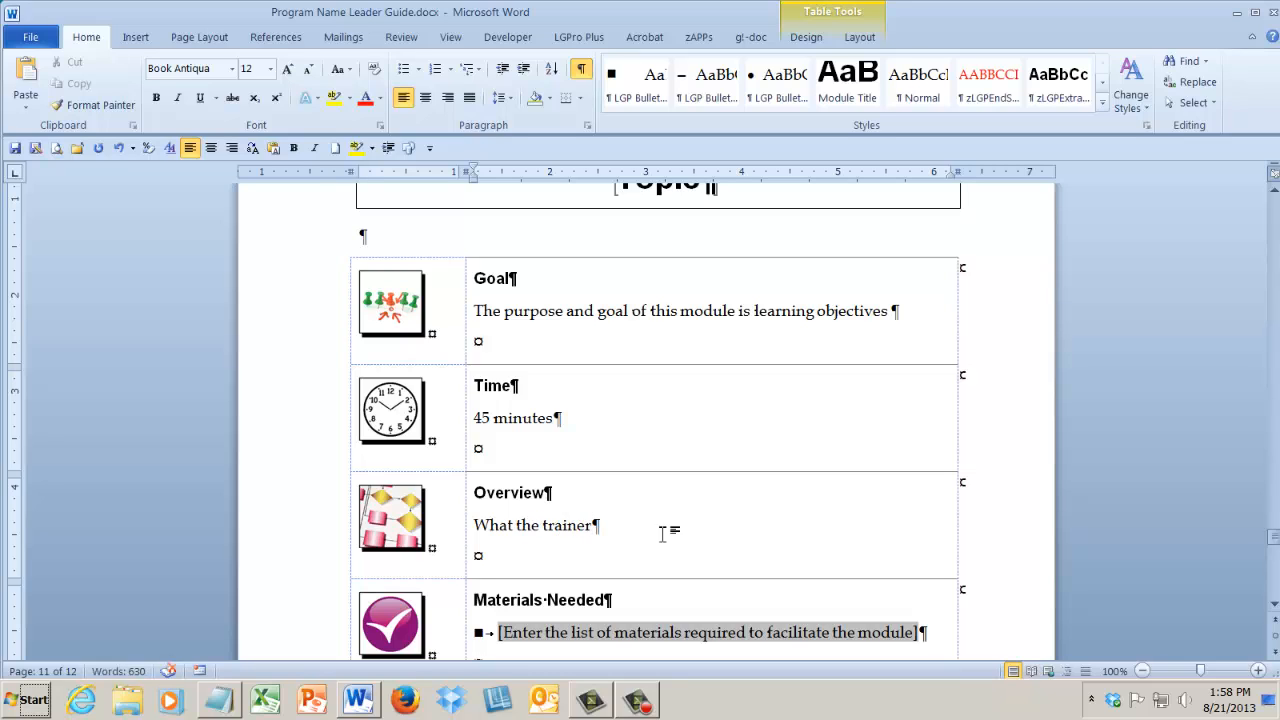
Replace the New Lesson title on the module's last page with "Welcome".
click(650, 632)
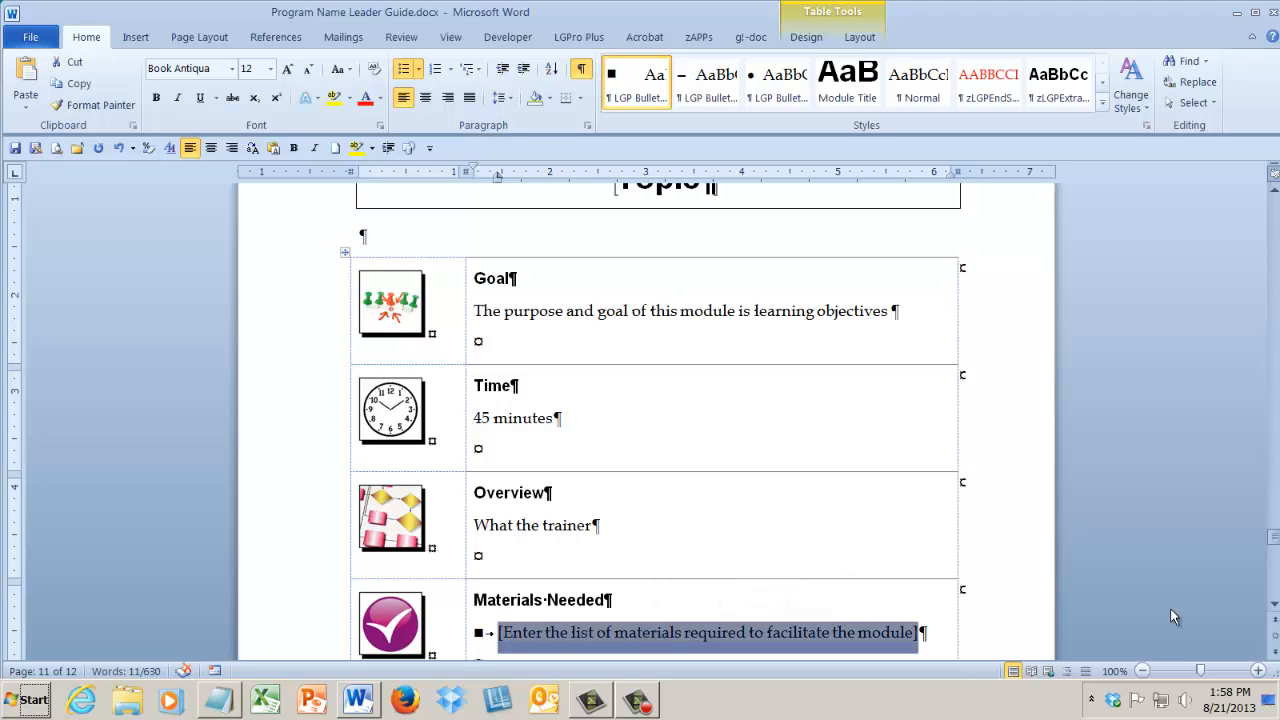
scroll(1272, 607, down, 4)
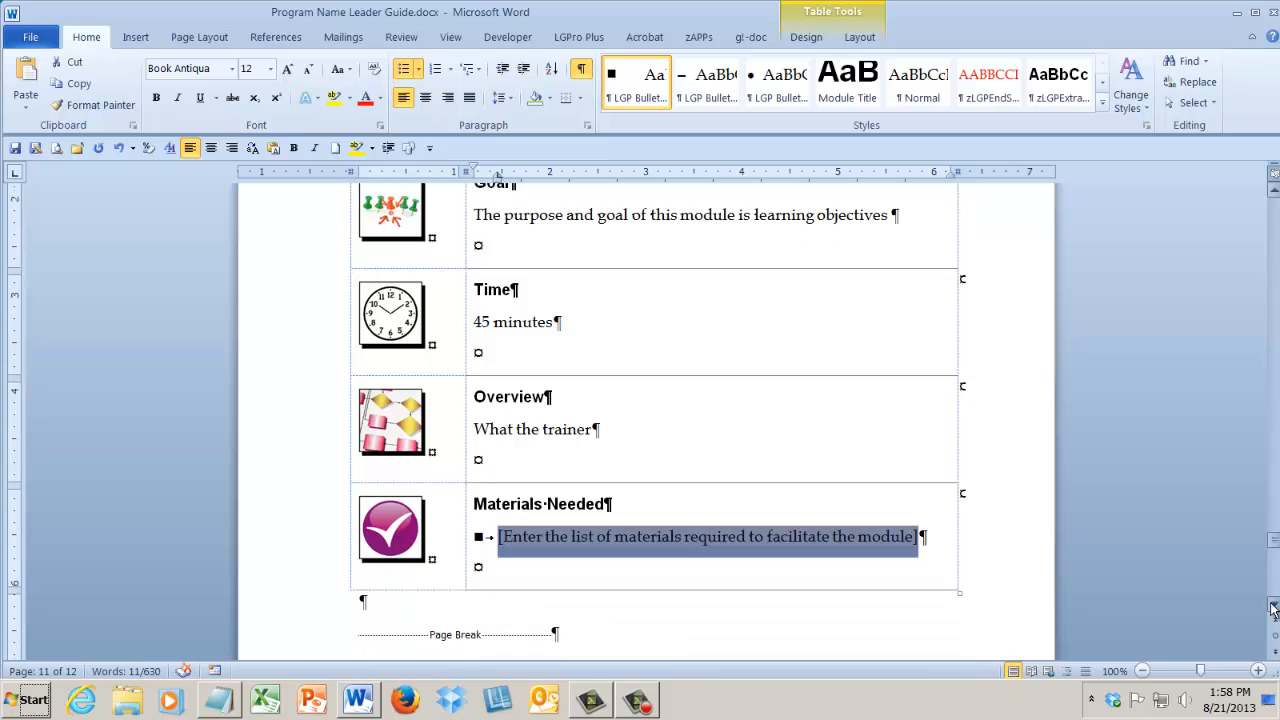
scroll(1272, 607, down, 10)
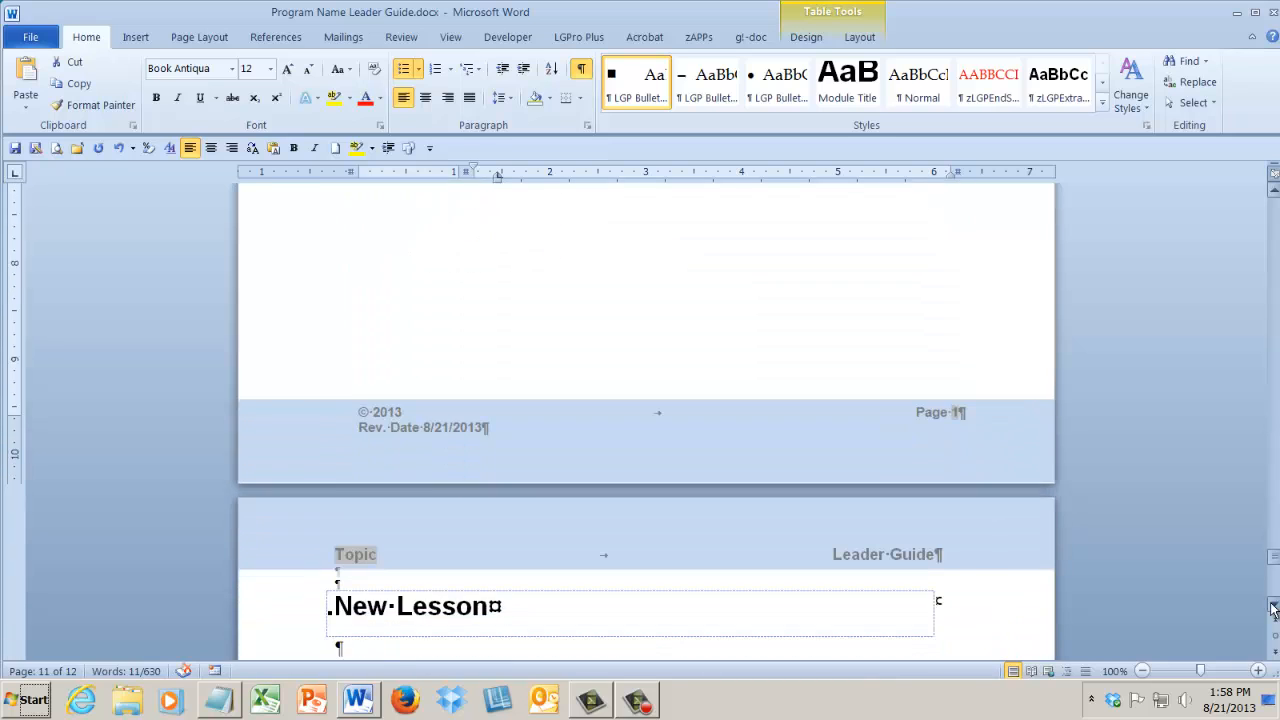
scroll(1272, 607, down, 3)
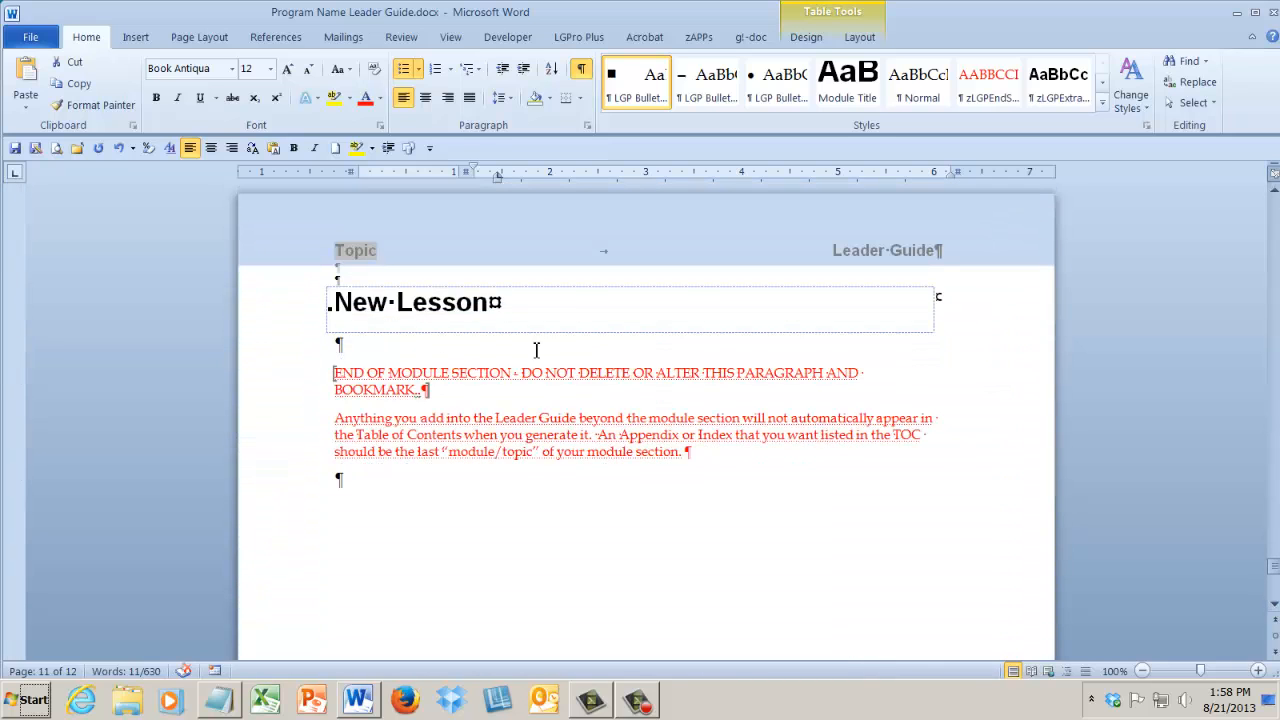
drag(493, 313, 337, 313)
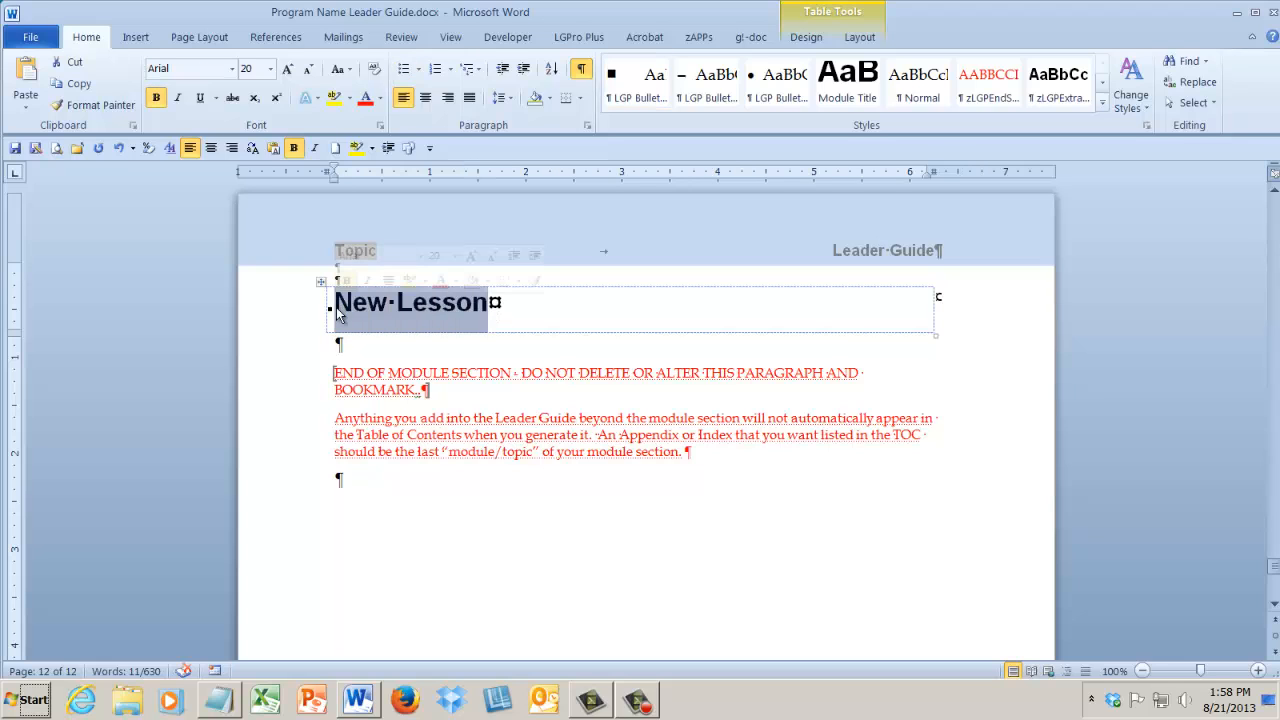
text(Welco)
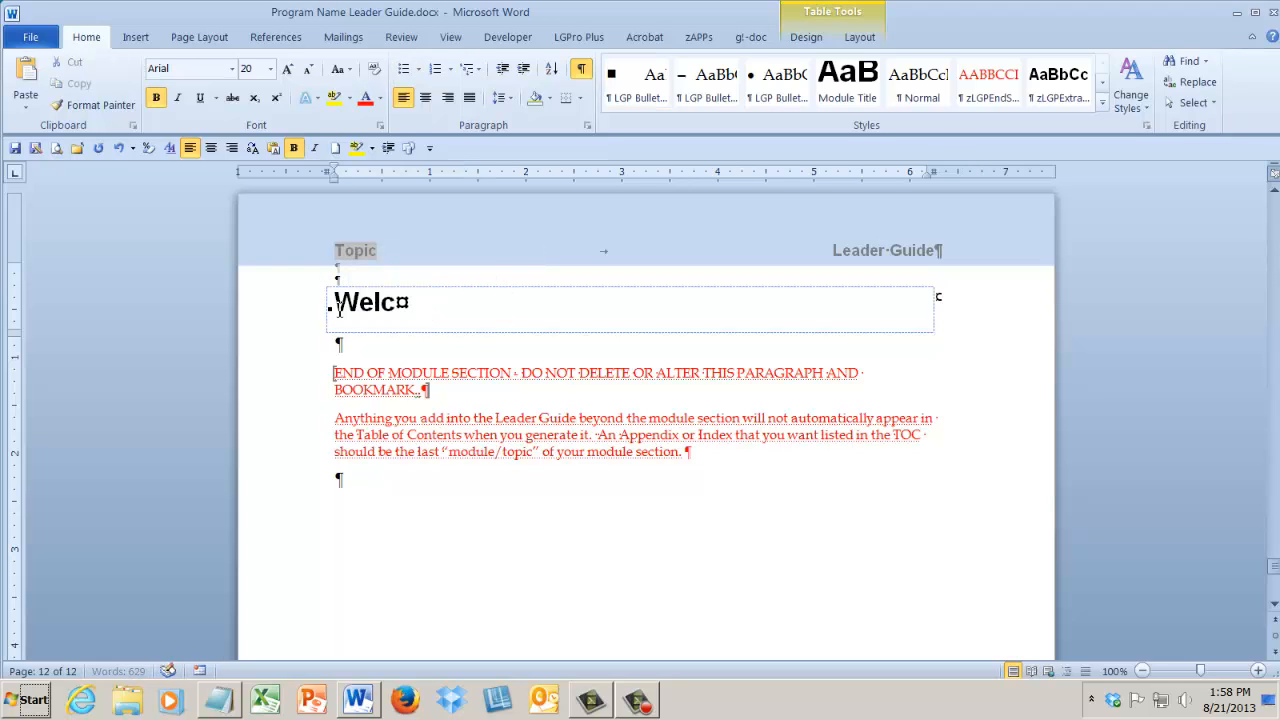
text(me)
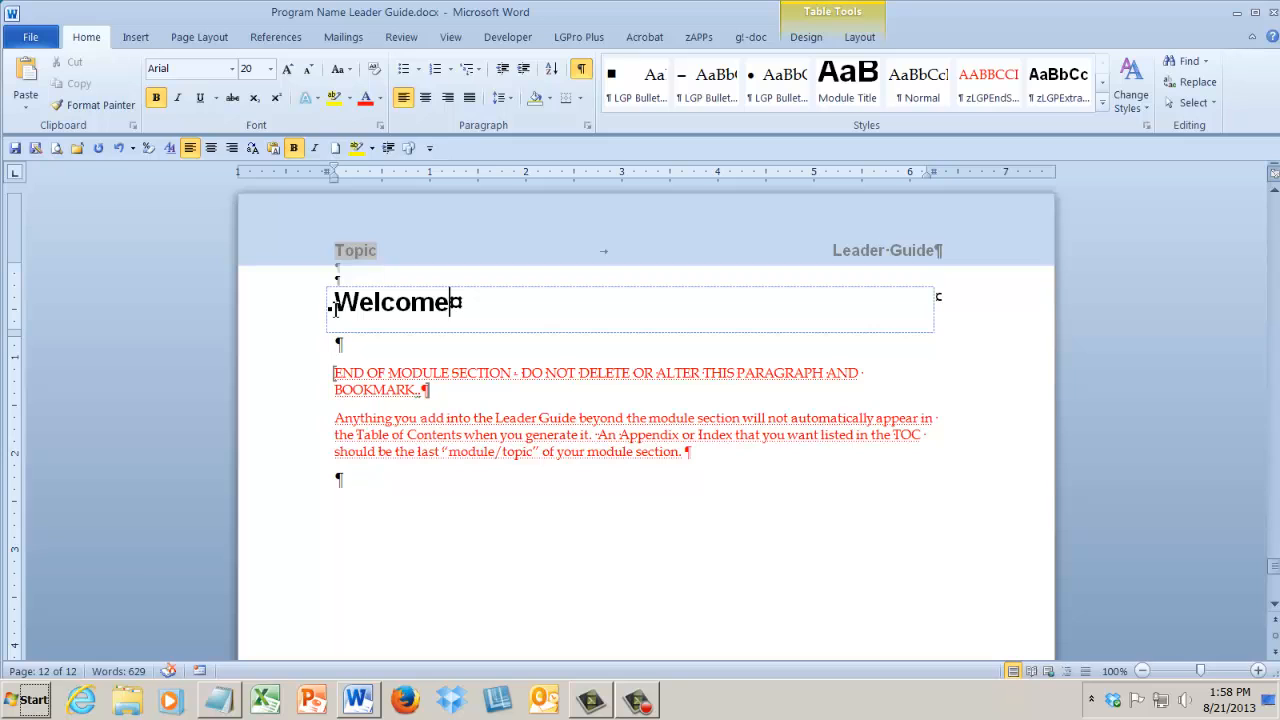
Add four blank paragraphs between the Welcome heading and the red end-of-module notice.
drag(300, 374, 309, 463)
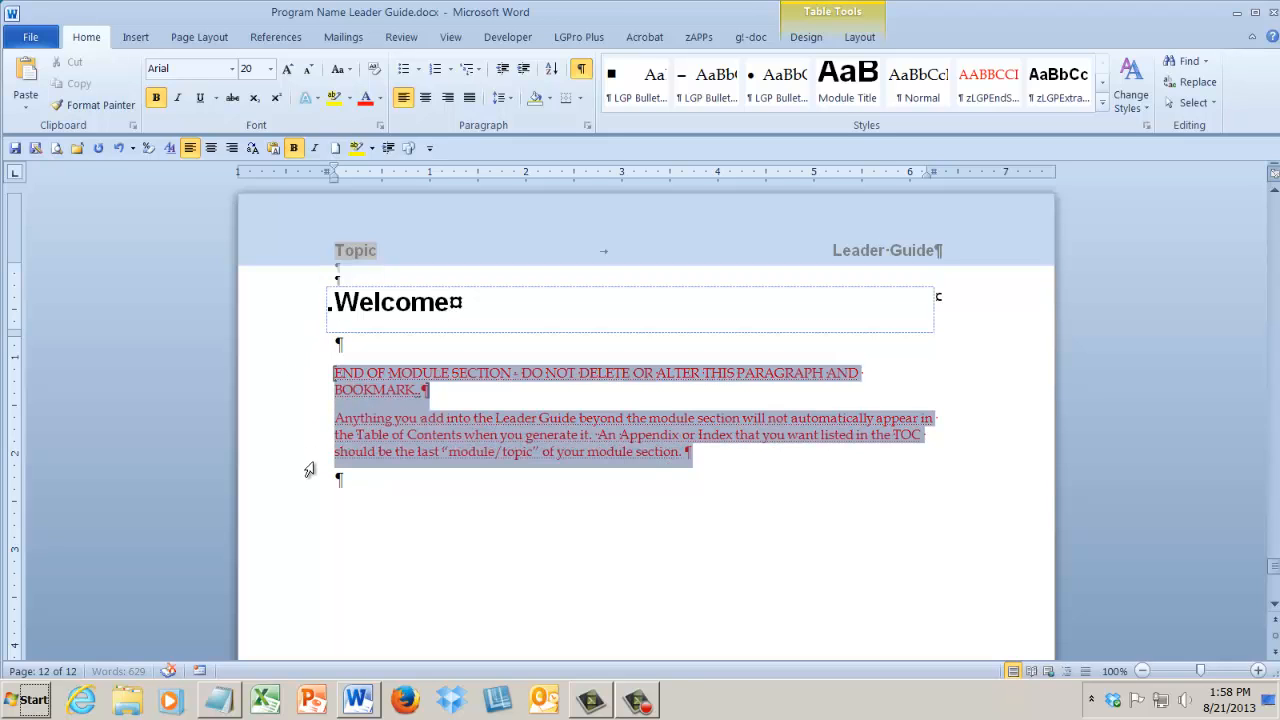
click(350, 498)
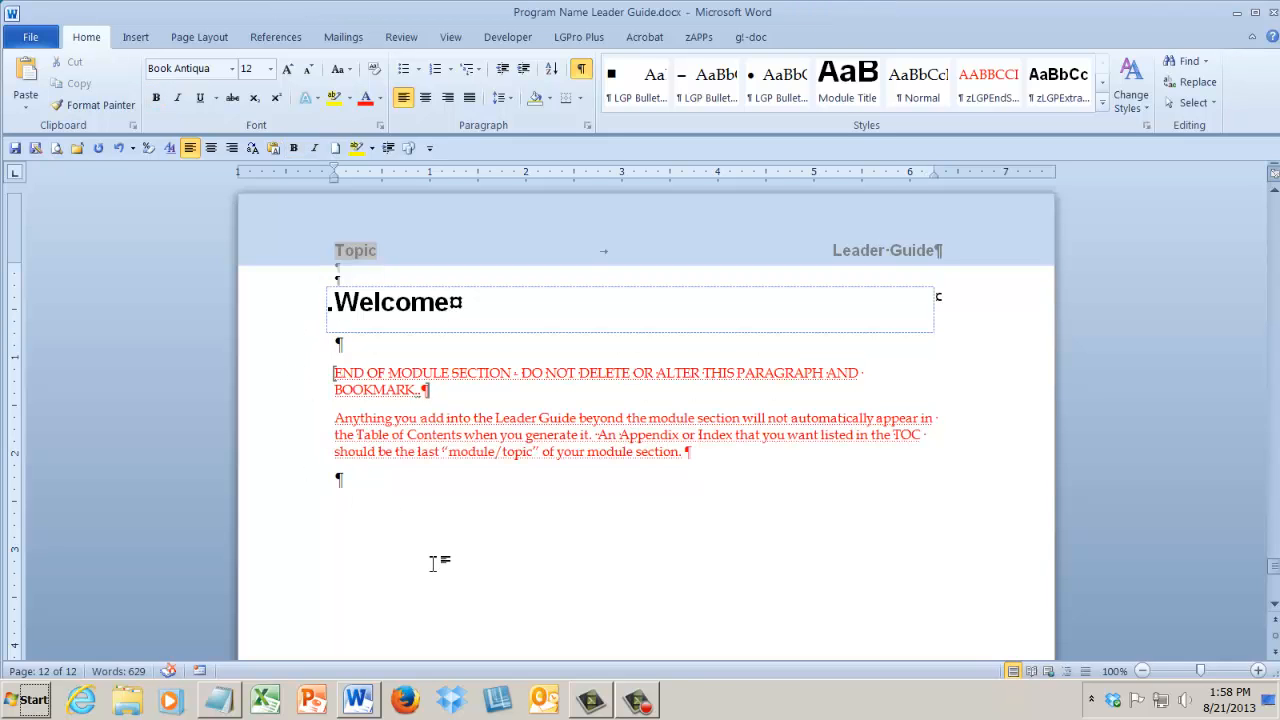
text(hjnij)
key(BackSpace)
key(BackSpace)
key(BackSpace)
key(BackSpace)
key(BackSpace)
key(Return)
key(Return)
key(Return)
key(Return)
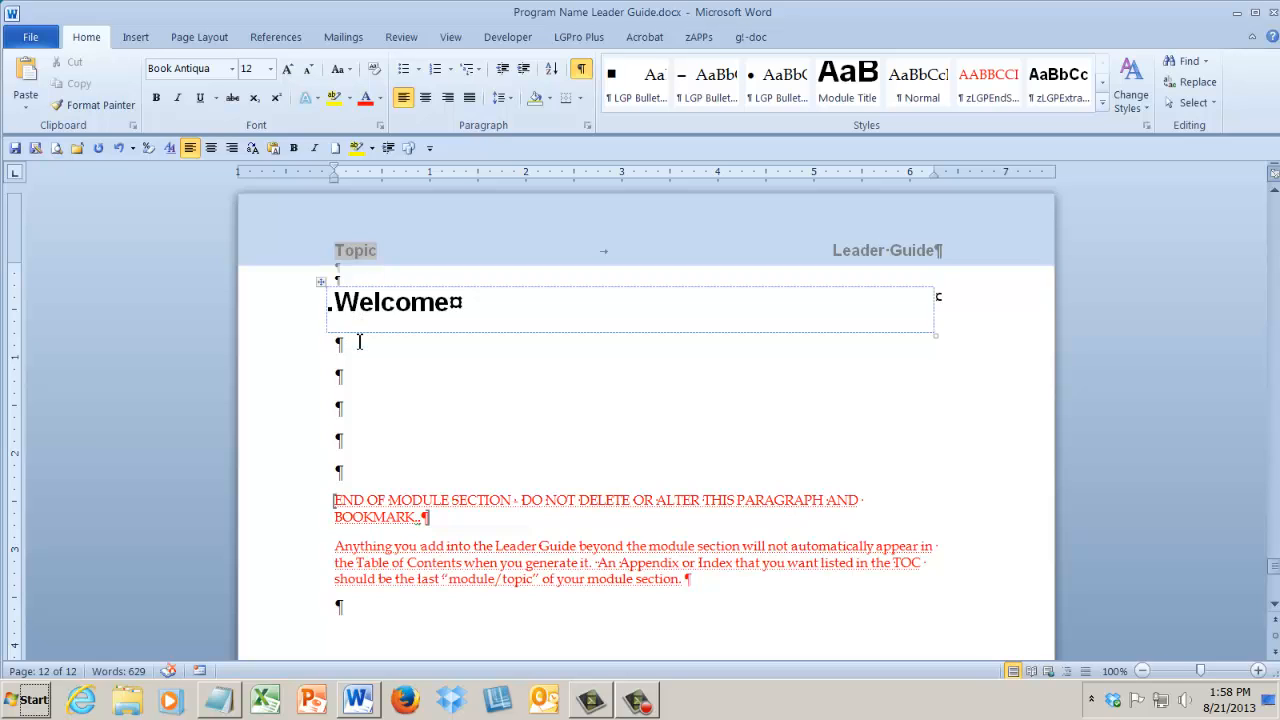
Insert a quotation block below the Welcome heading, headed "Say something like:" and containing the text "Welcome".
click(460, 309)
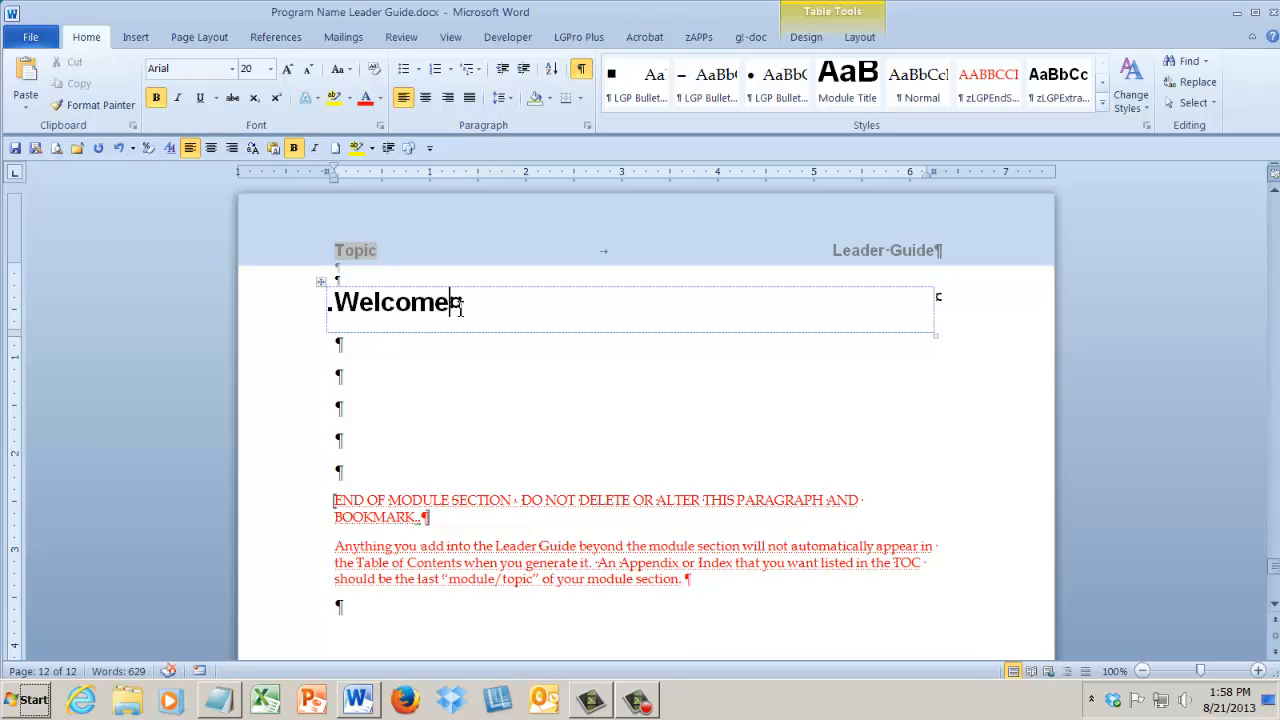
click(590, 38)
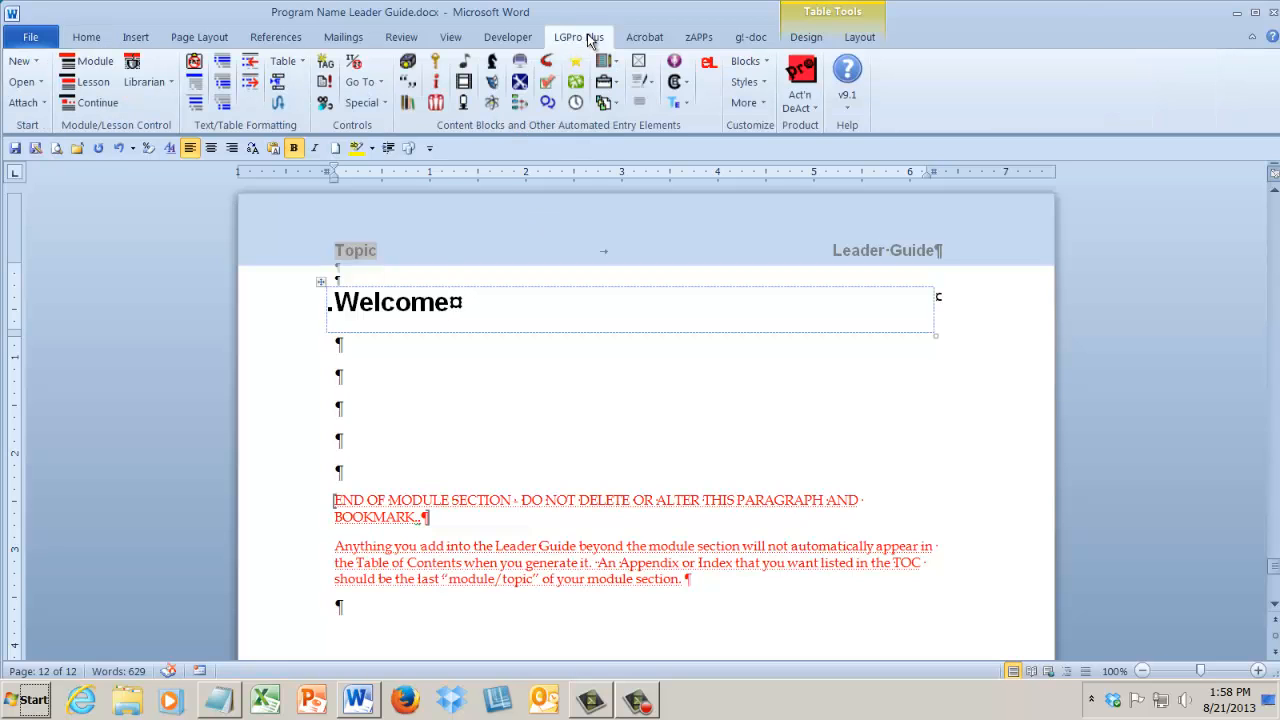
click(411, 82)
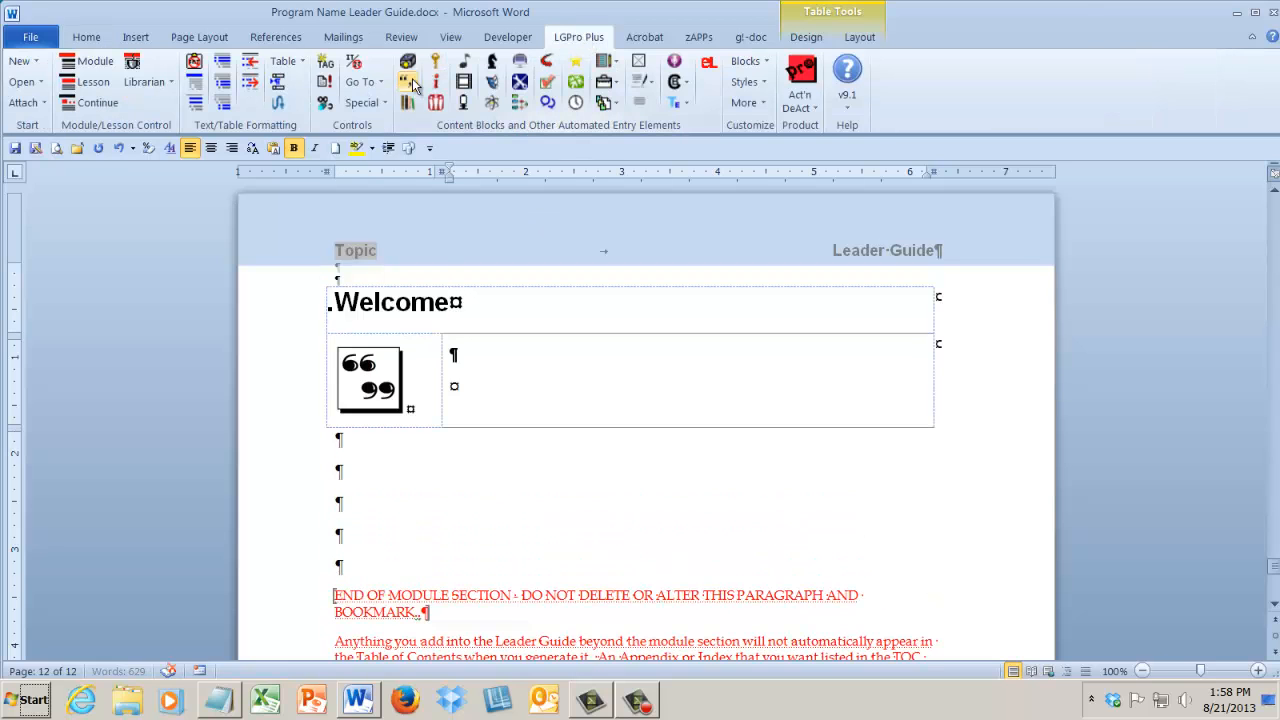
text(=)
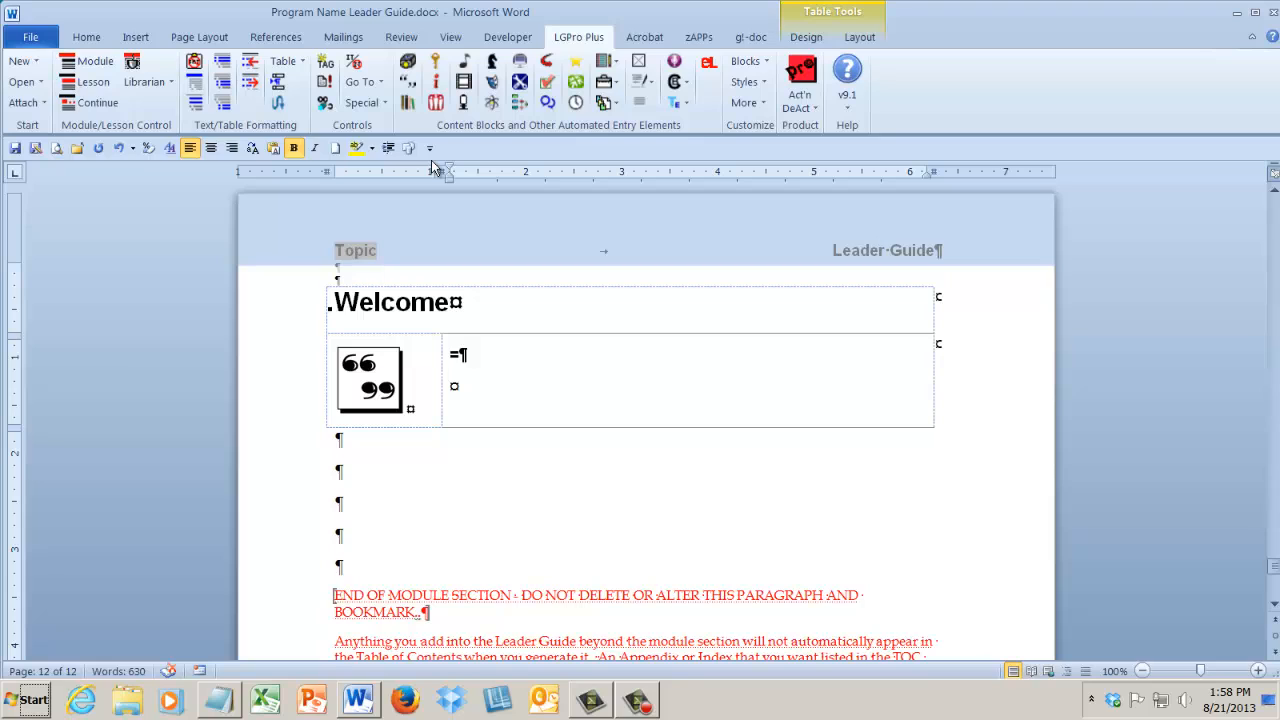
text(ssl)
key(Return)
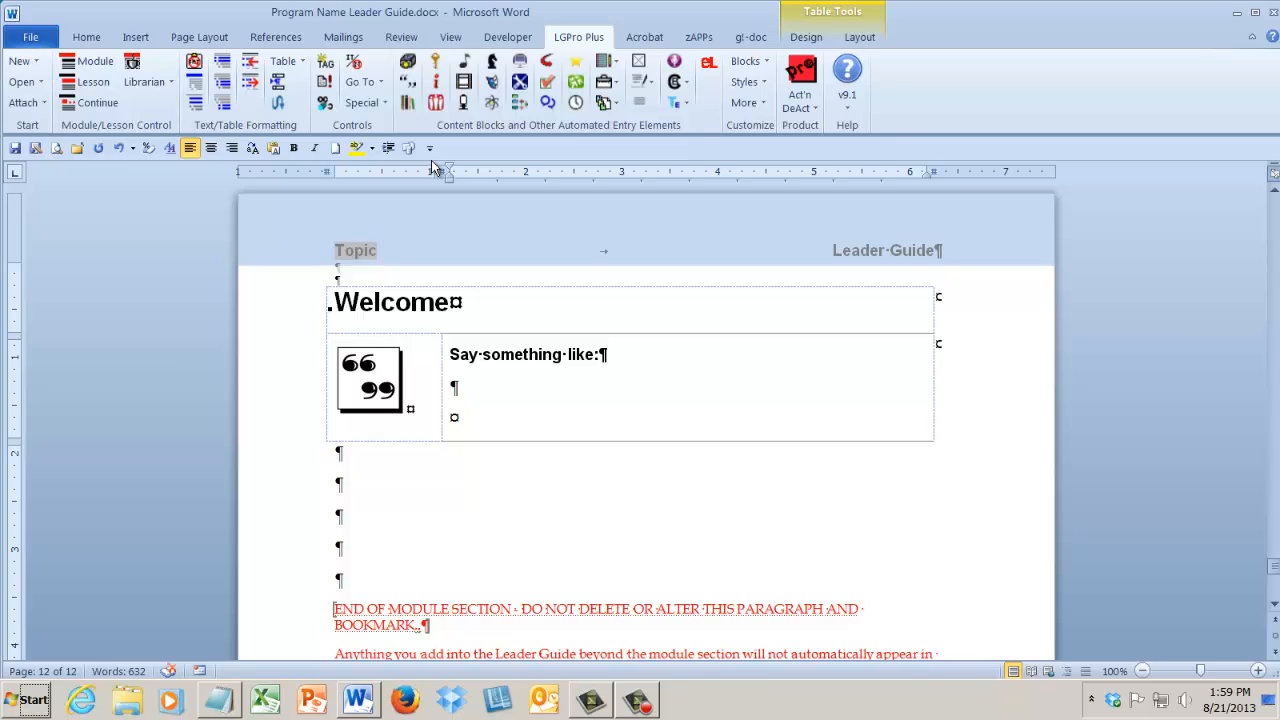
text(Welco)
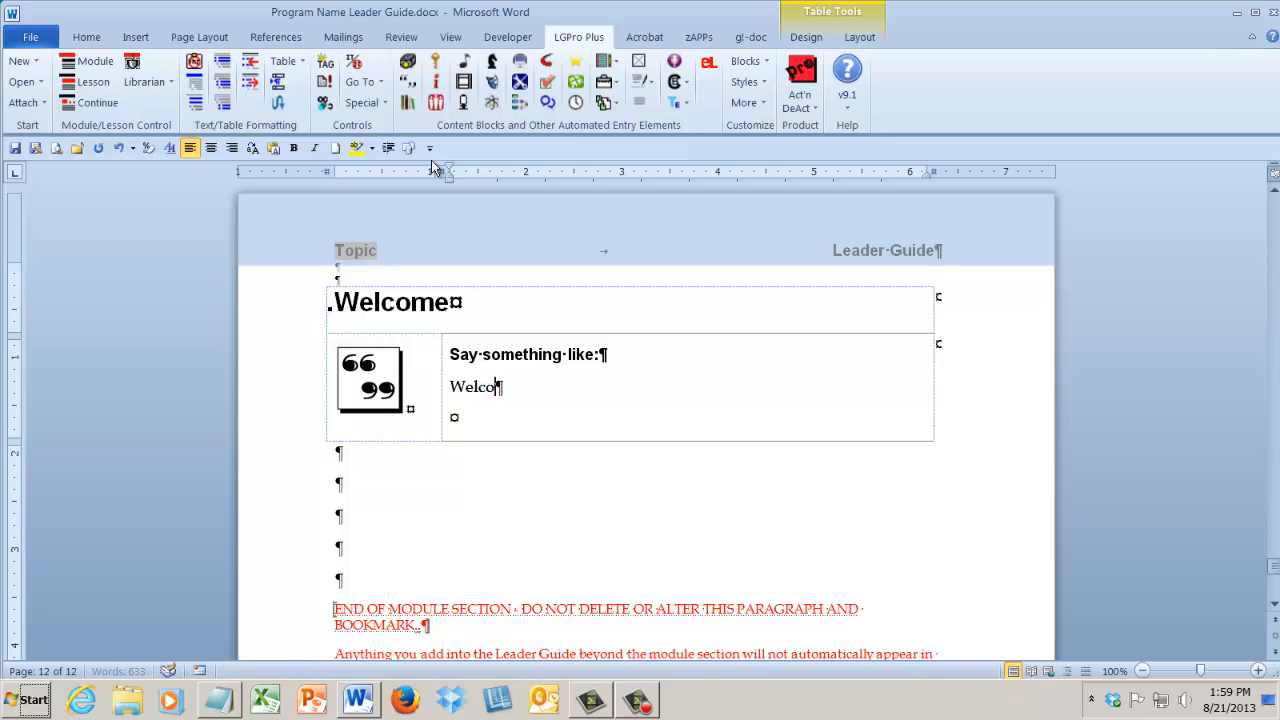
text(me)
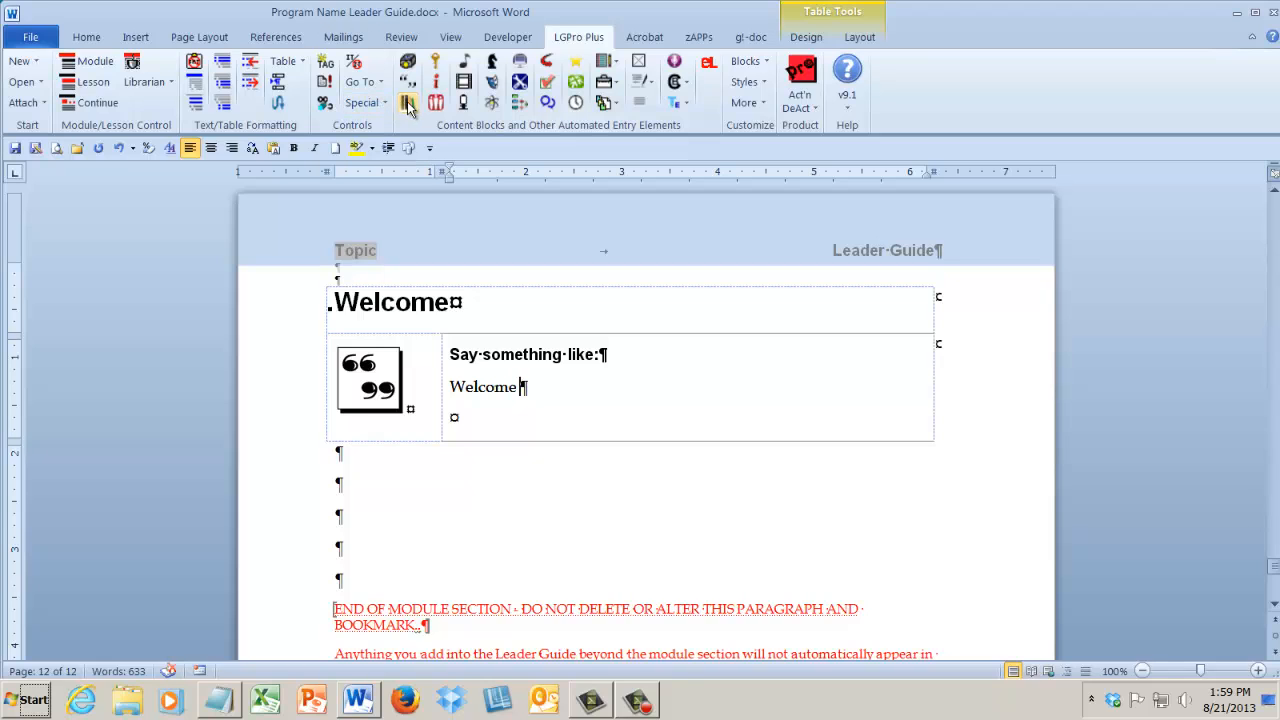
Insert a group activity block below the quotation block and name the activity "Icebreaker".
click(436, 103)
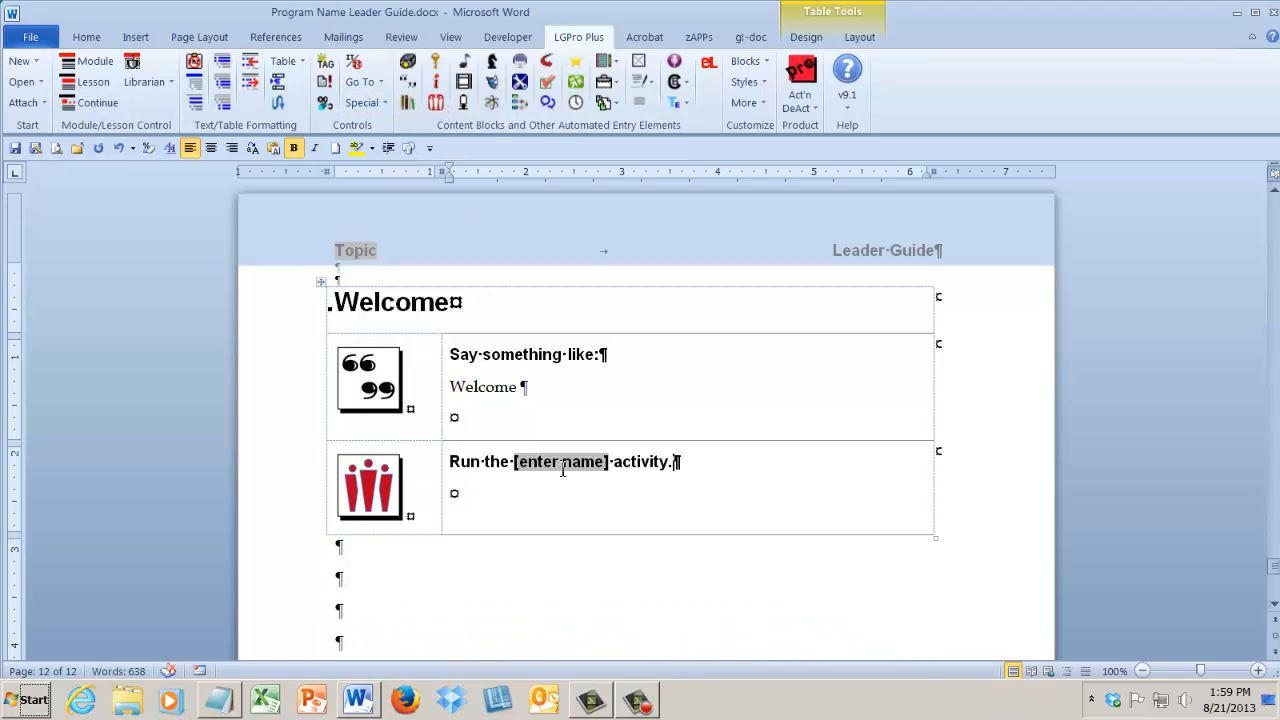
click(563, 465)
text(l)
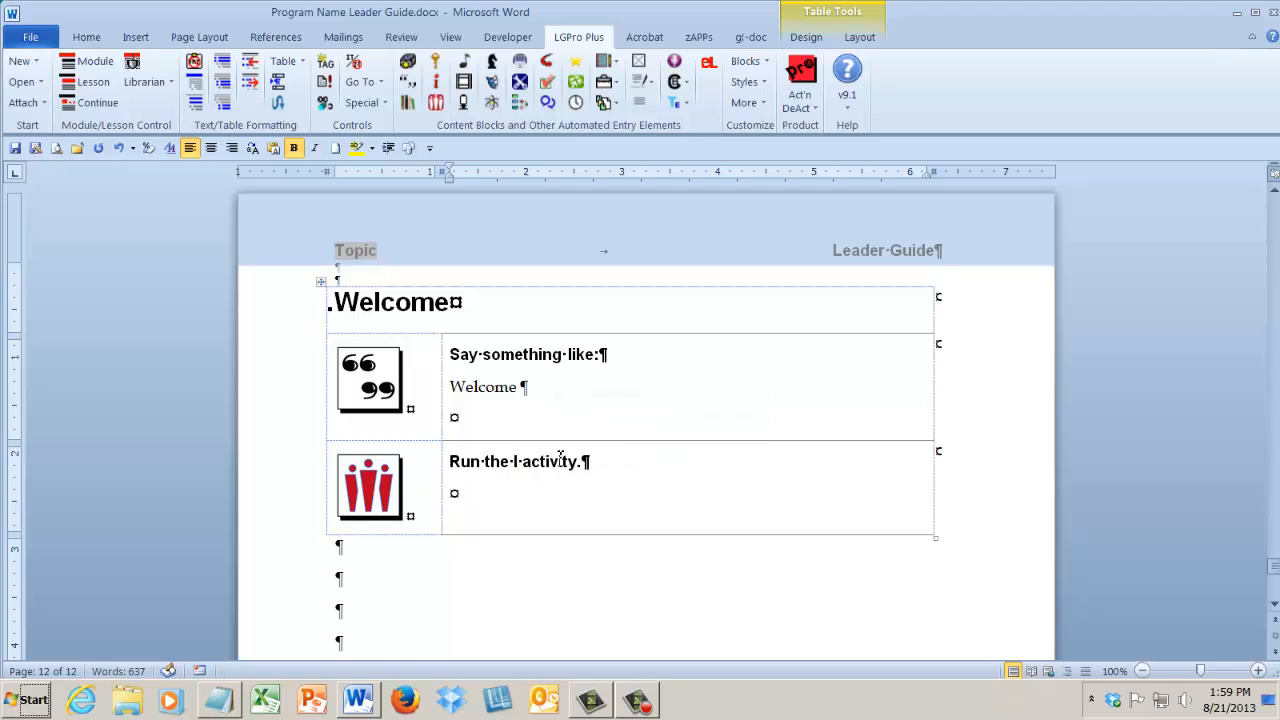
text(cebrea)
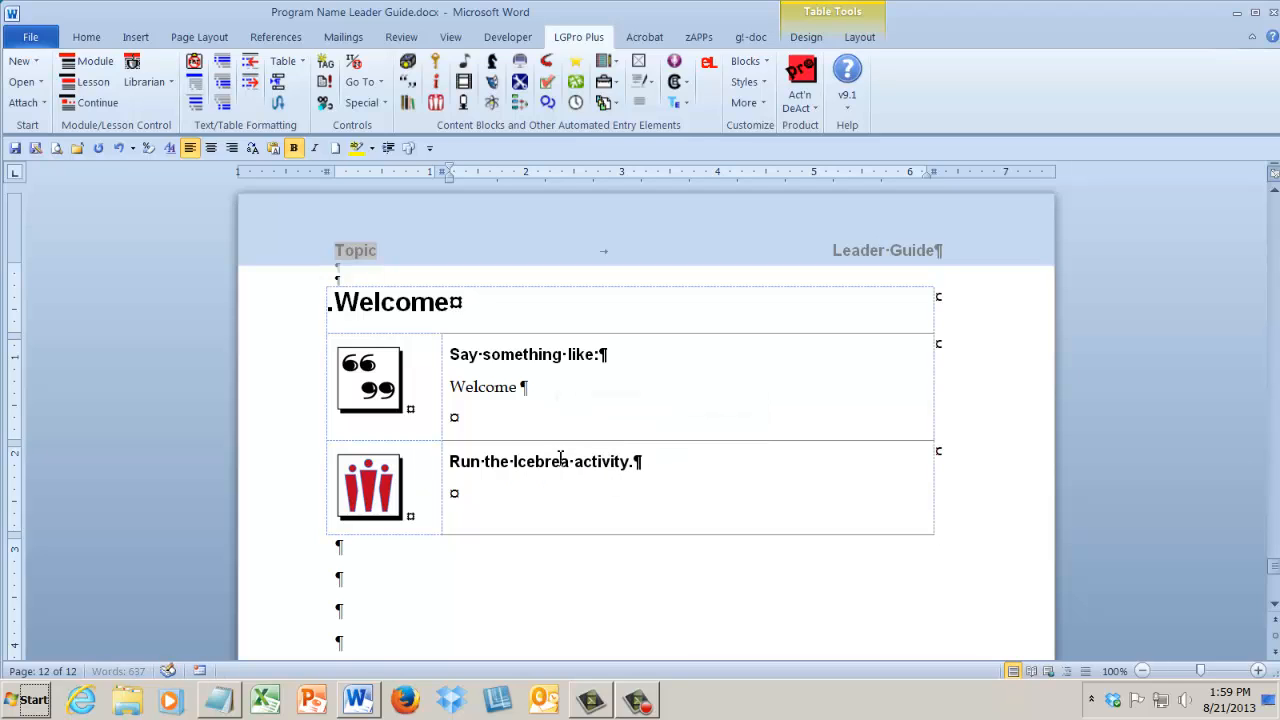
text(ker)
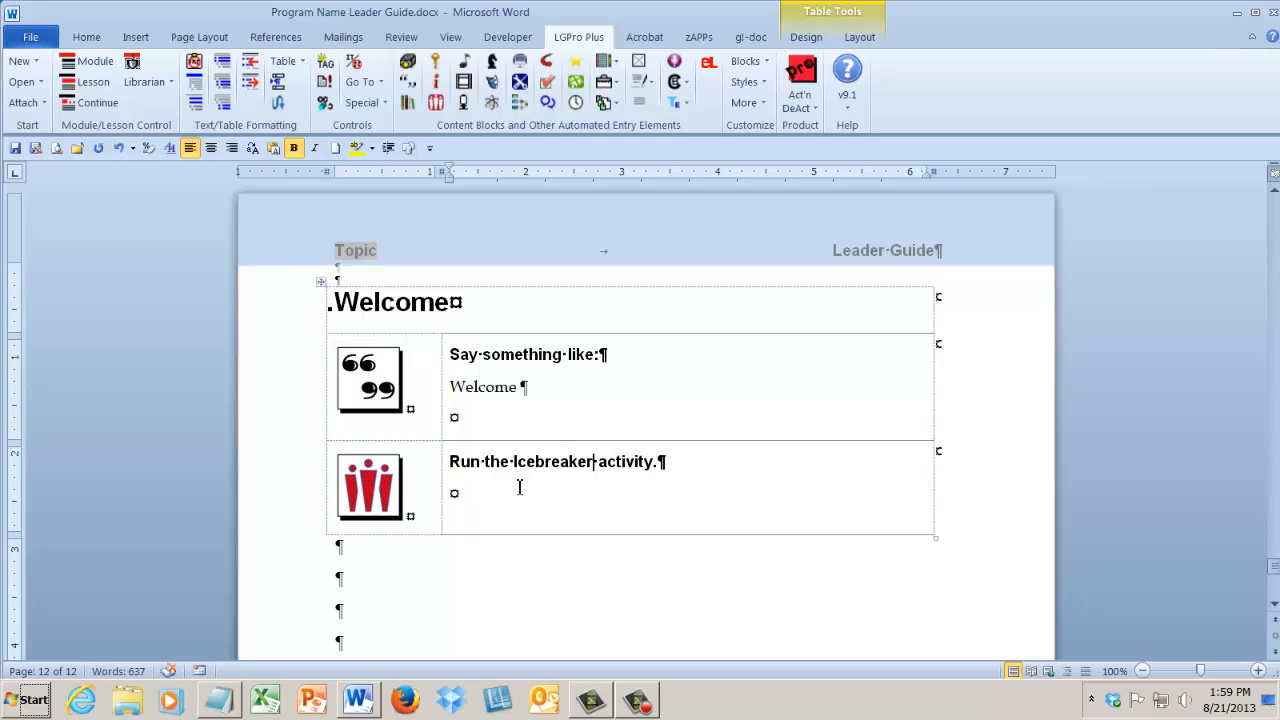
Enter the text "Instructuions" below the Icebreaker activity heading.
click(392, 500)
click(486, 496)
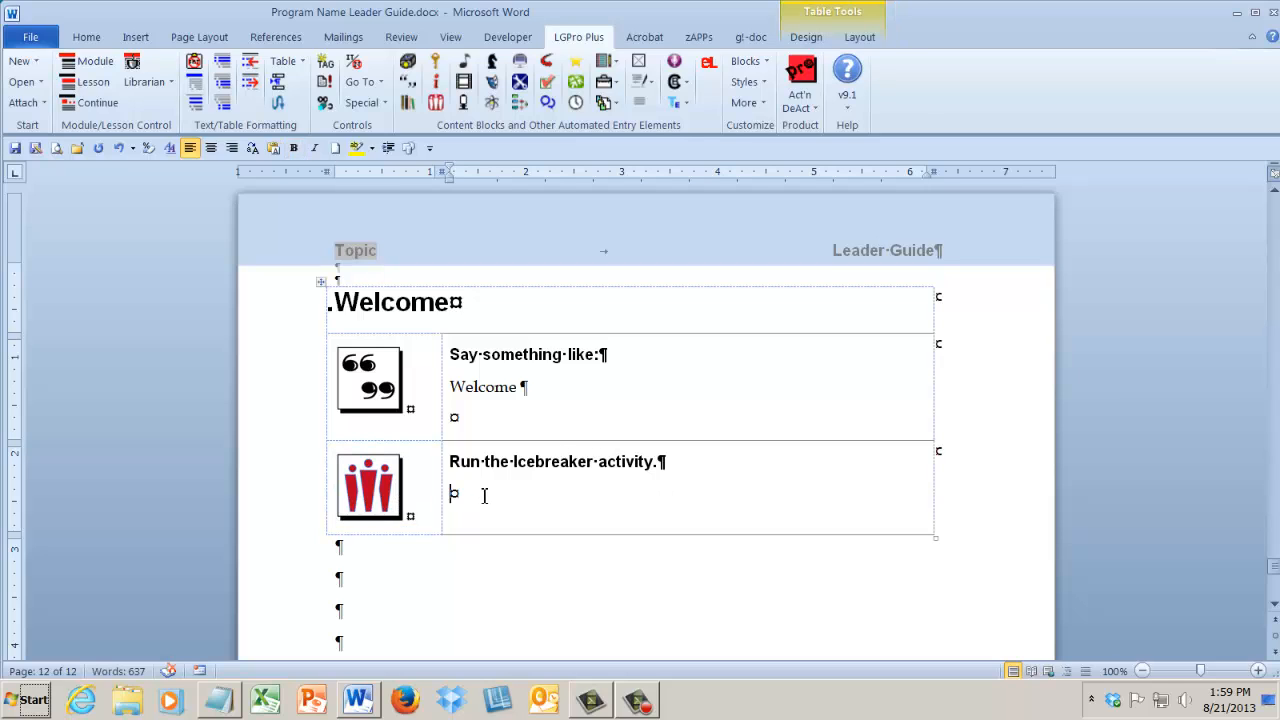
text(Instructuions)
Insert a Q&A session block below the Icebreaker activity block.
click(547, 104)
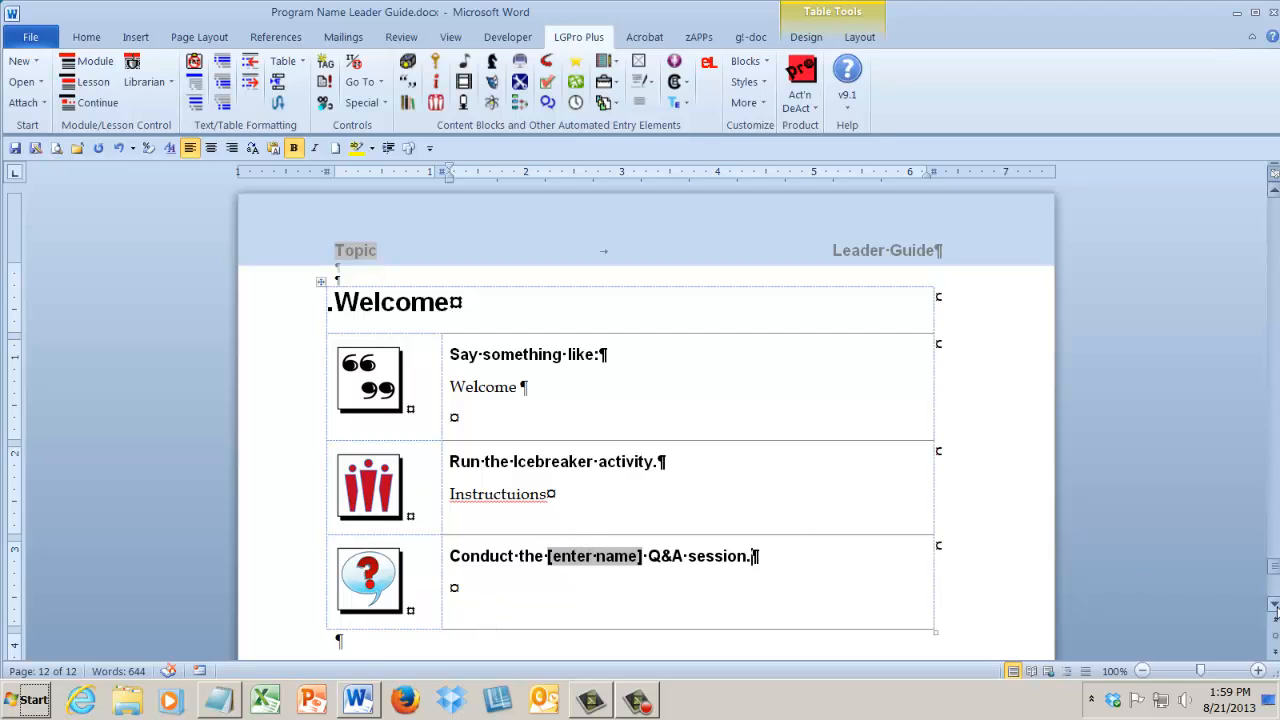
click(1274, 606)
click(1274, 606)
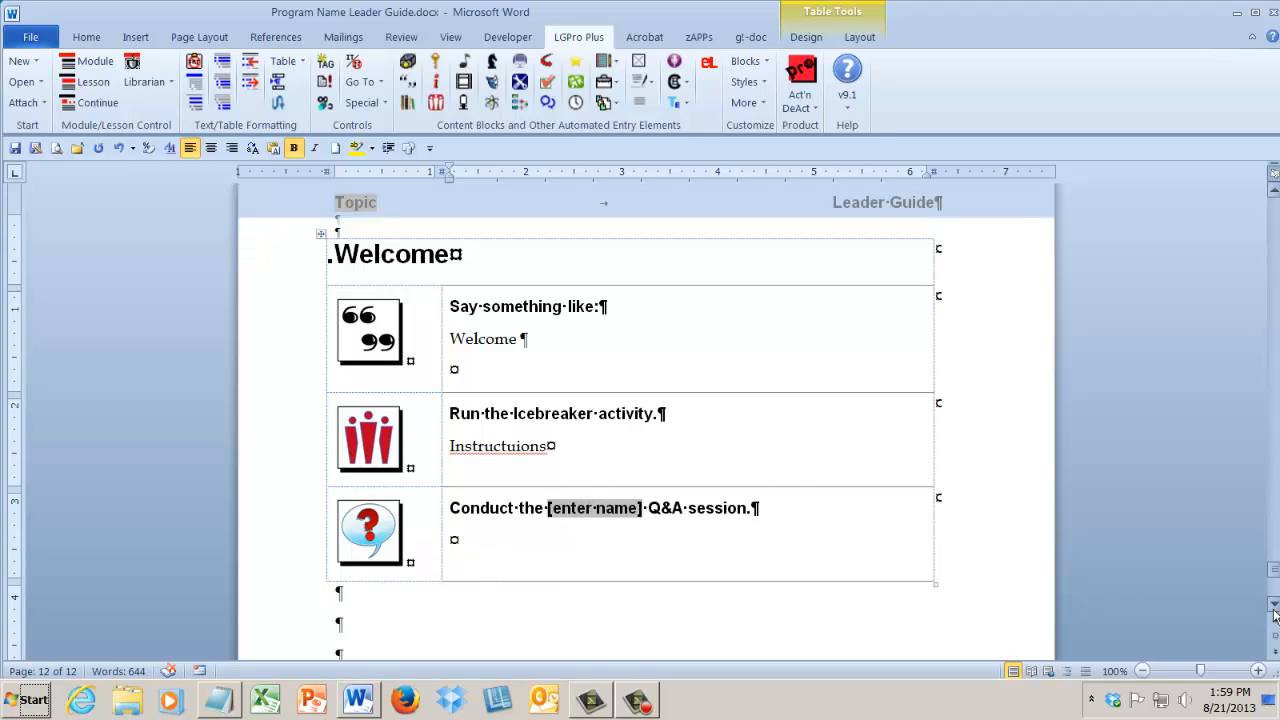
click(1255, 12)
Insert a block directing participants to the Participant Workbook below the Q&A session block.
click(338, 590)
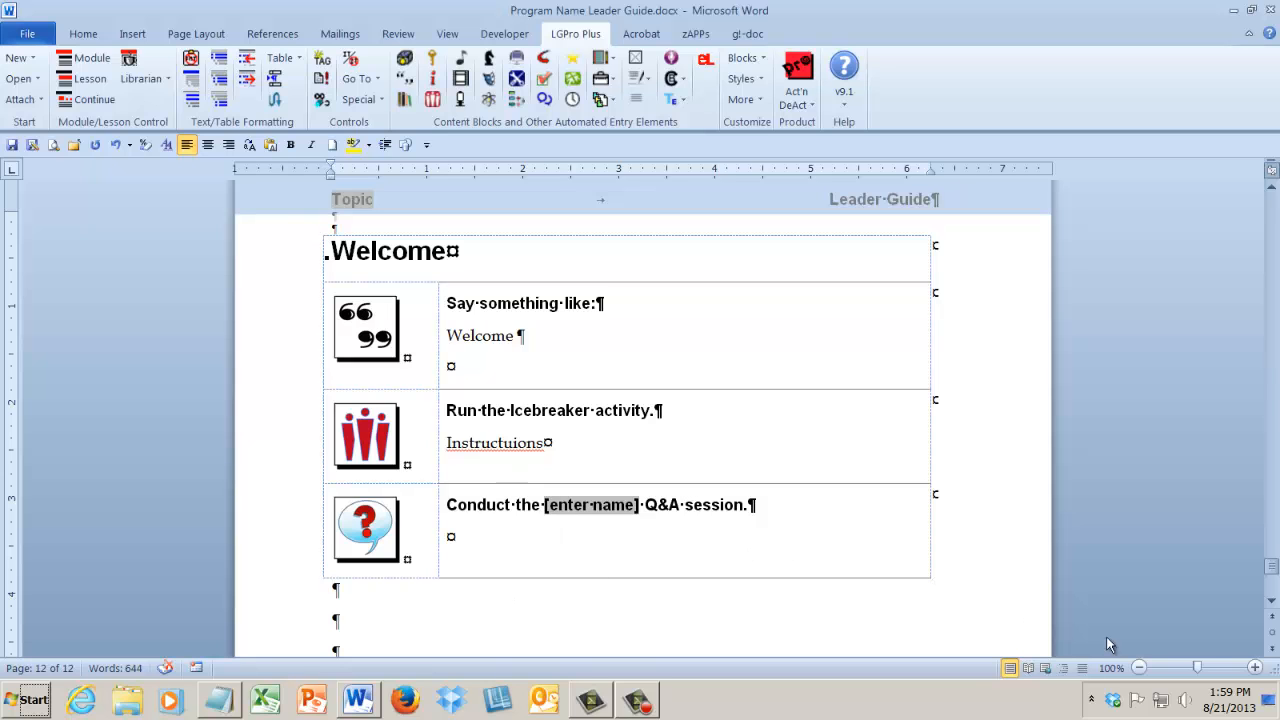
drag(1190, 670, 1178, 669)
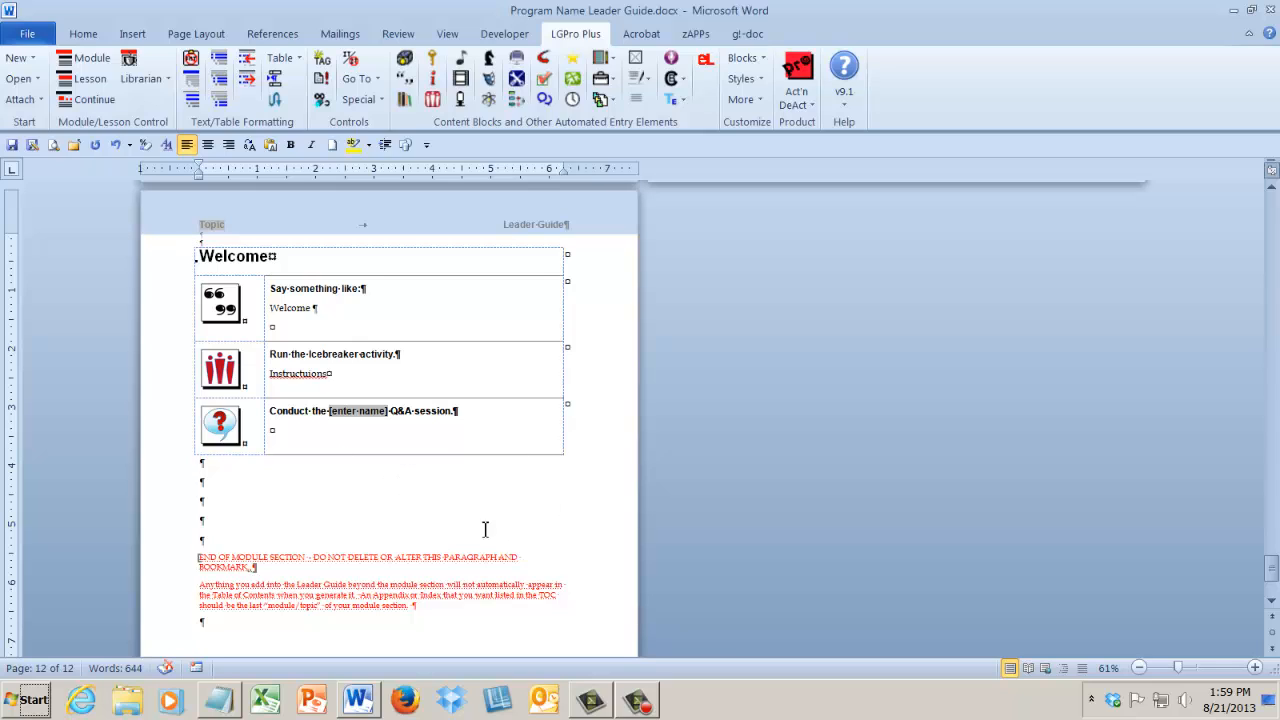
click(280, 430)
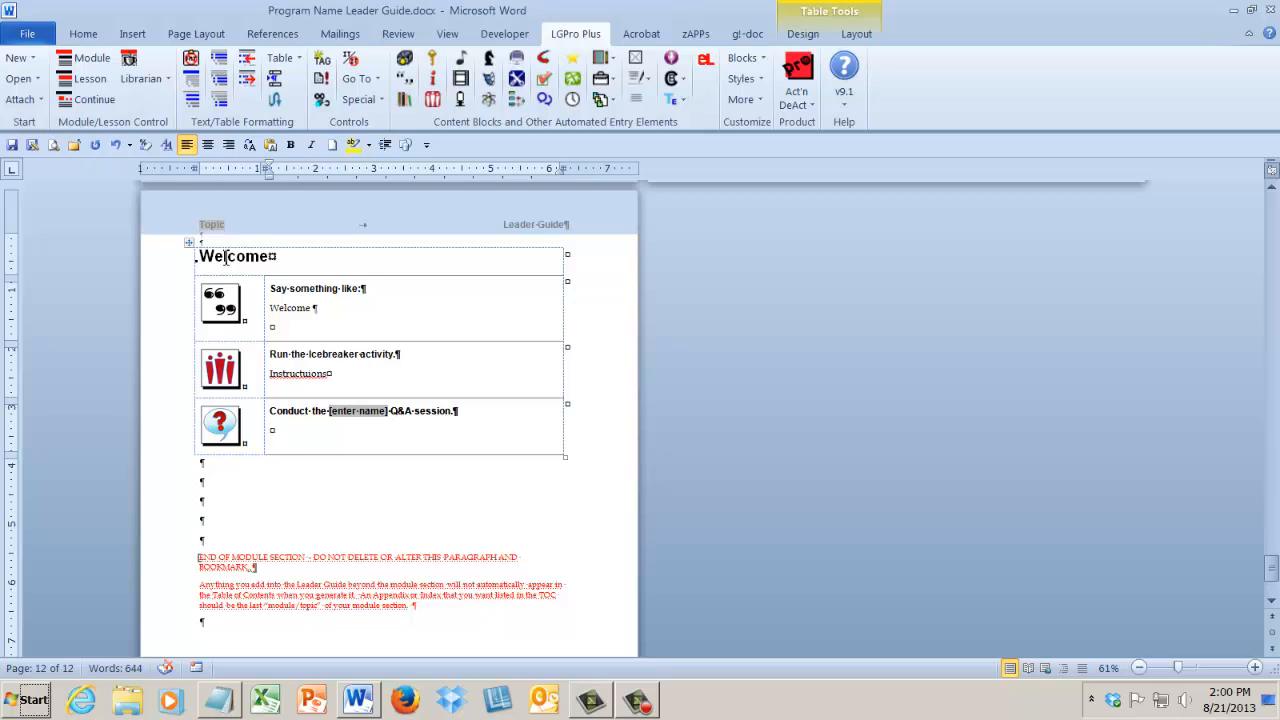
click(404, 99)
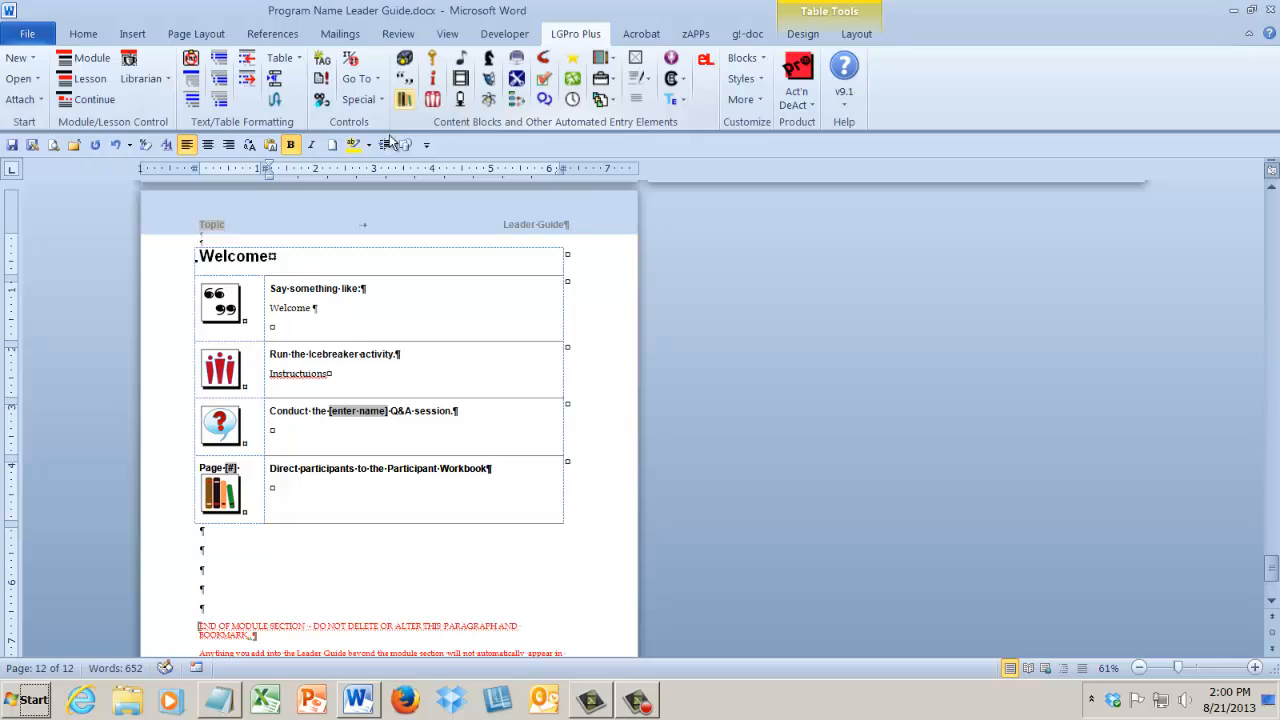
click(228, 500)
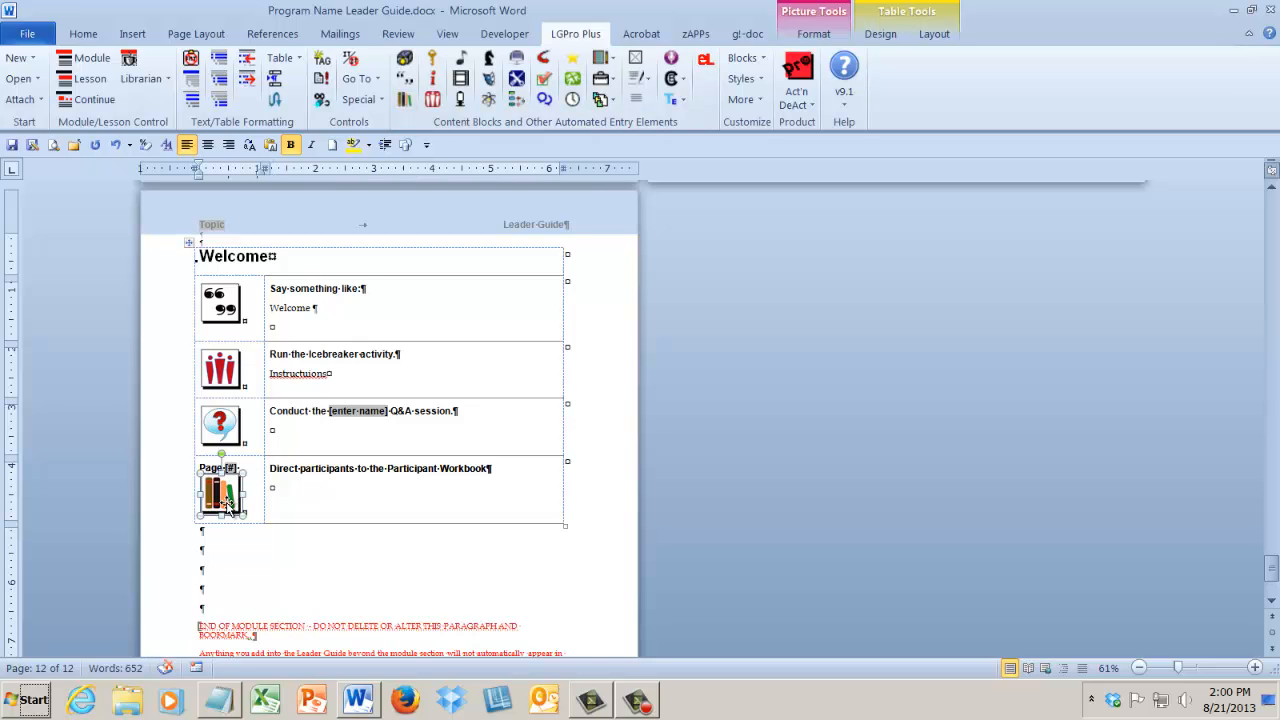
click(290, 505)
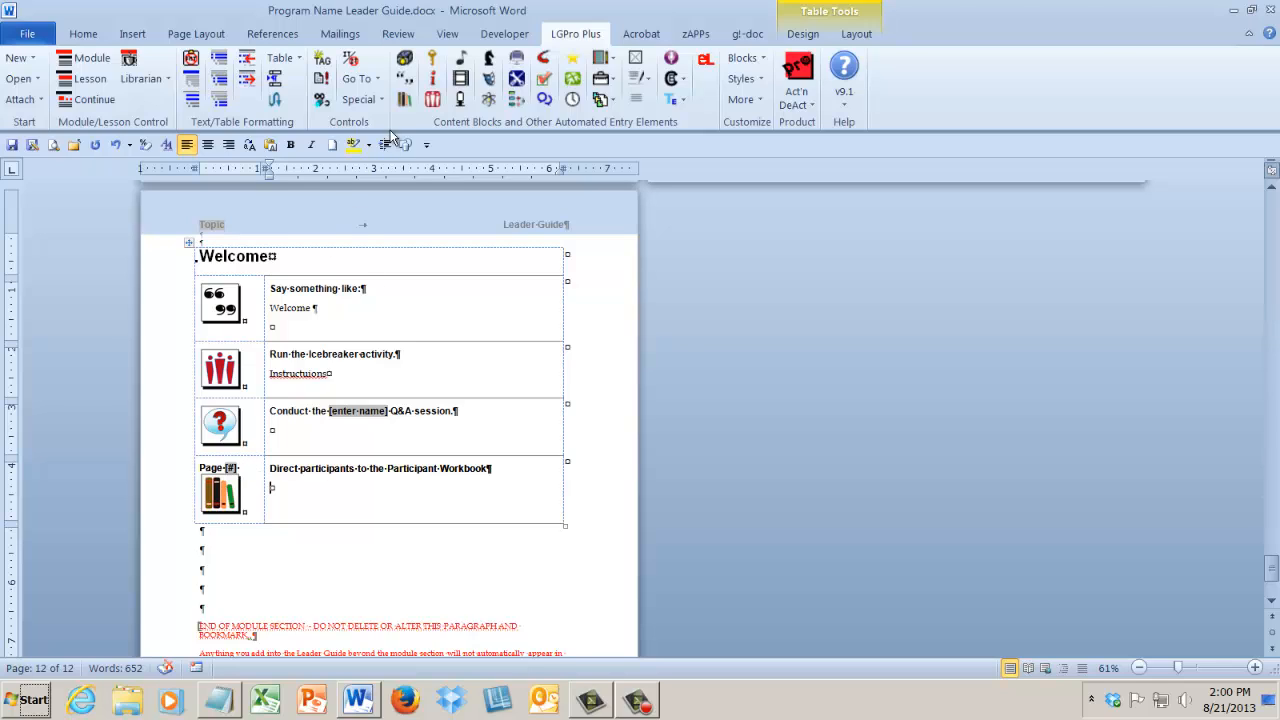
Examine the special slide image, extract and Sync Participant Workbook Blocks commands and the workbook block's page number placeholder.
click(377, 103)
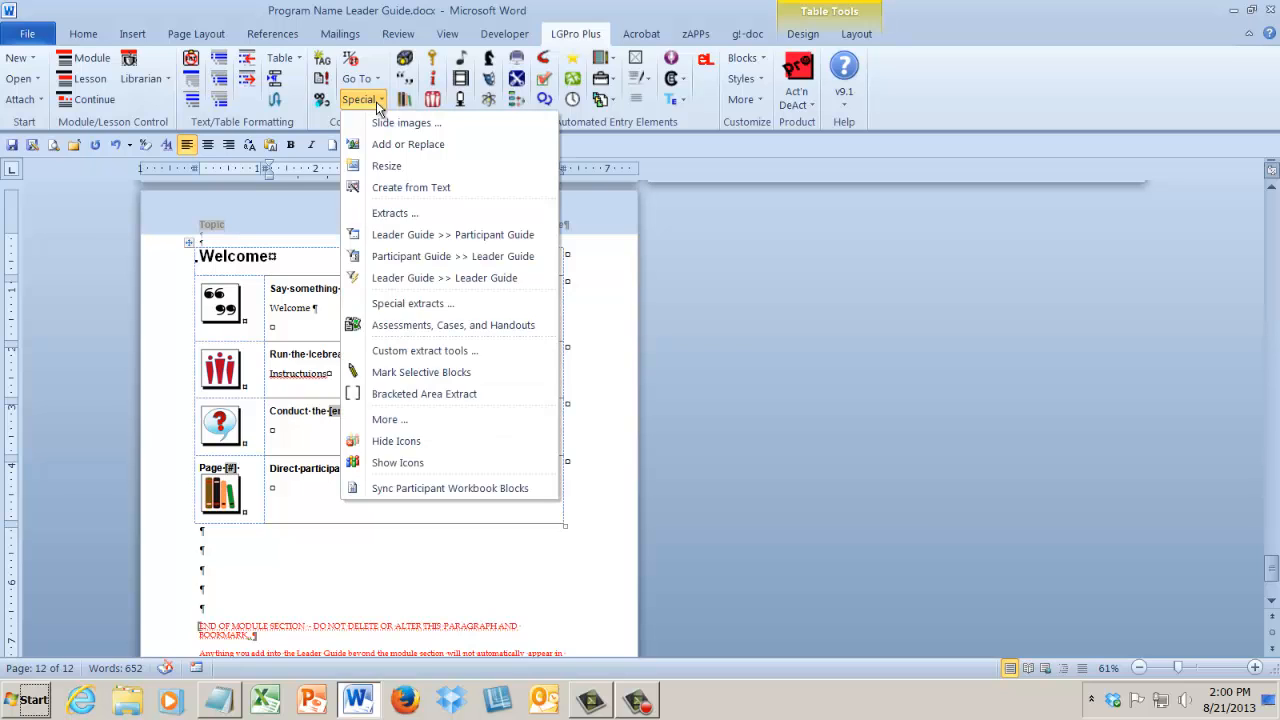
click(182, 348)
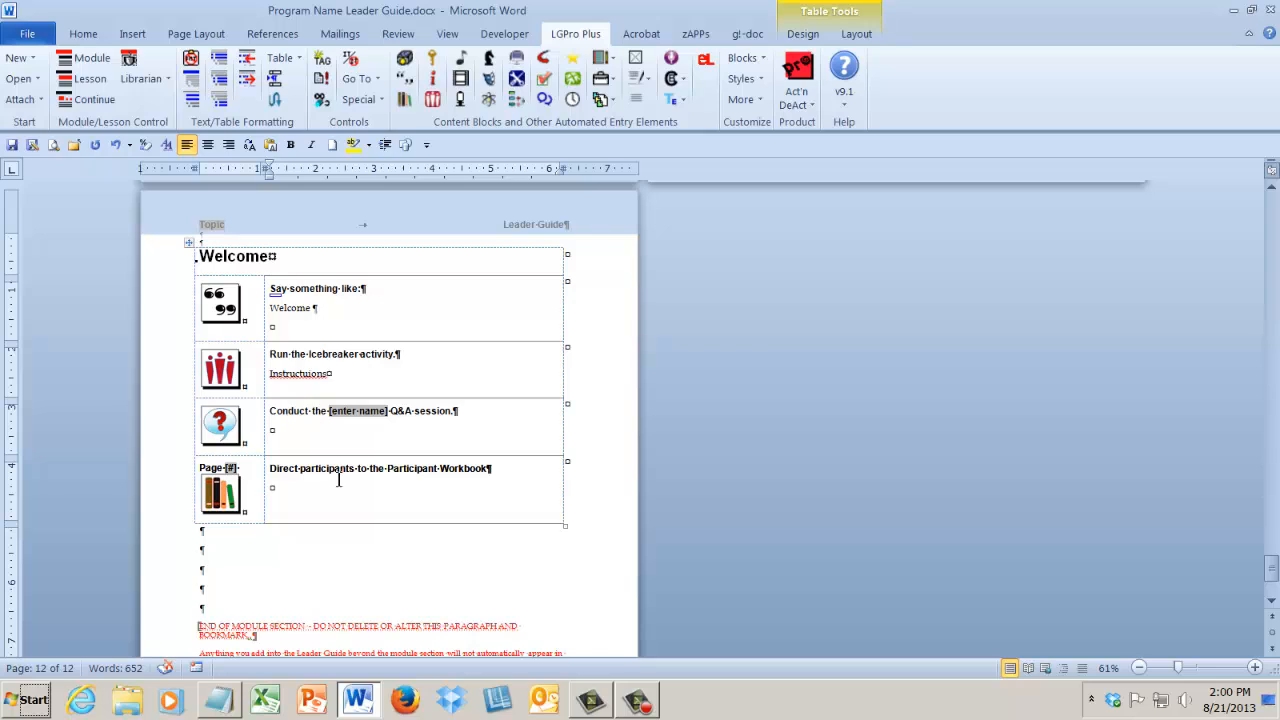
click(381, 104)
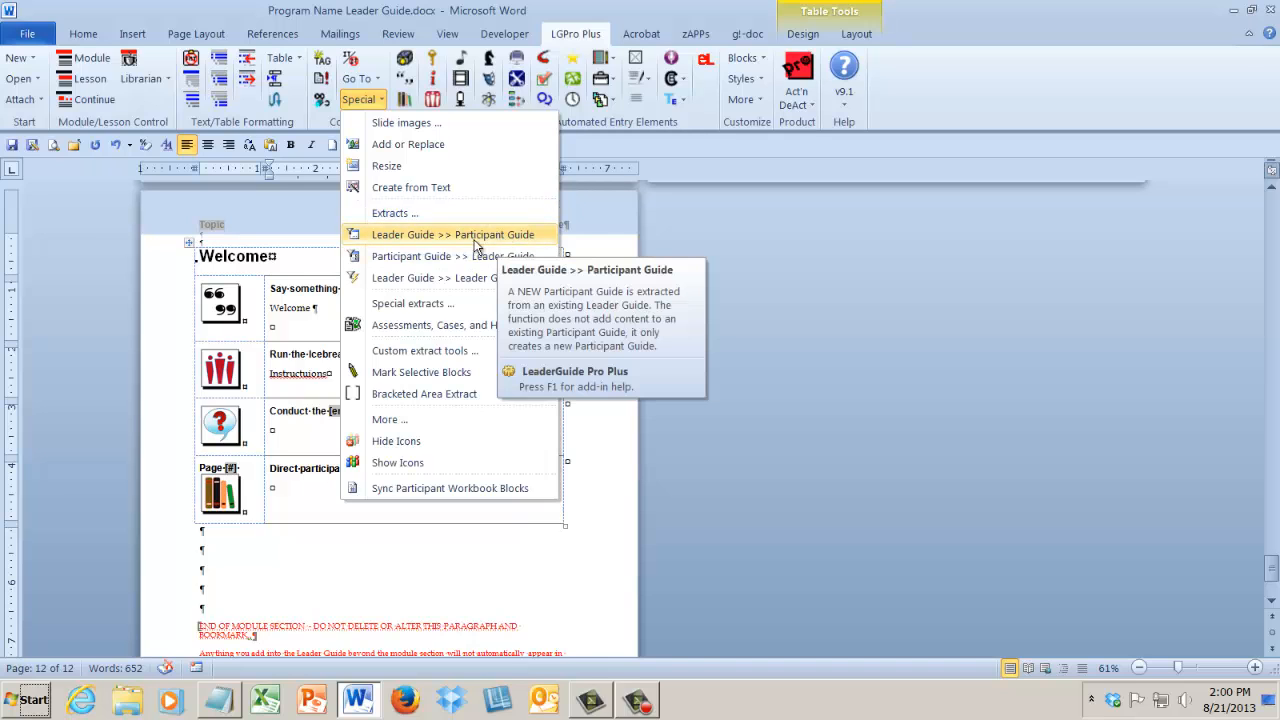
click(431, 487)
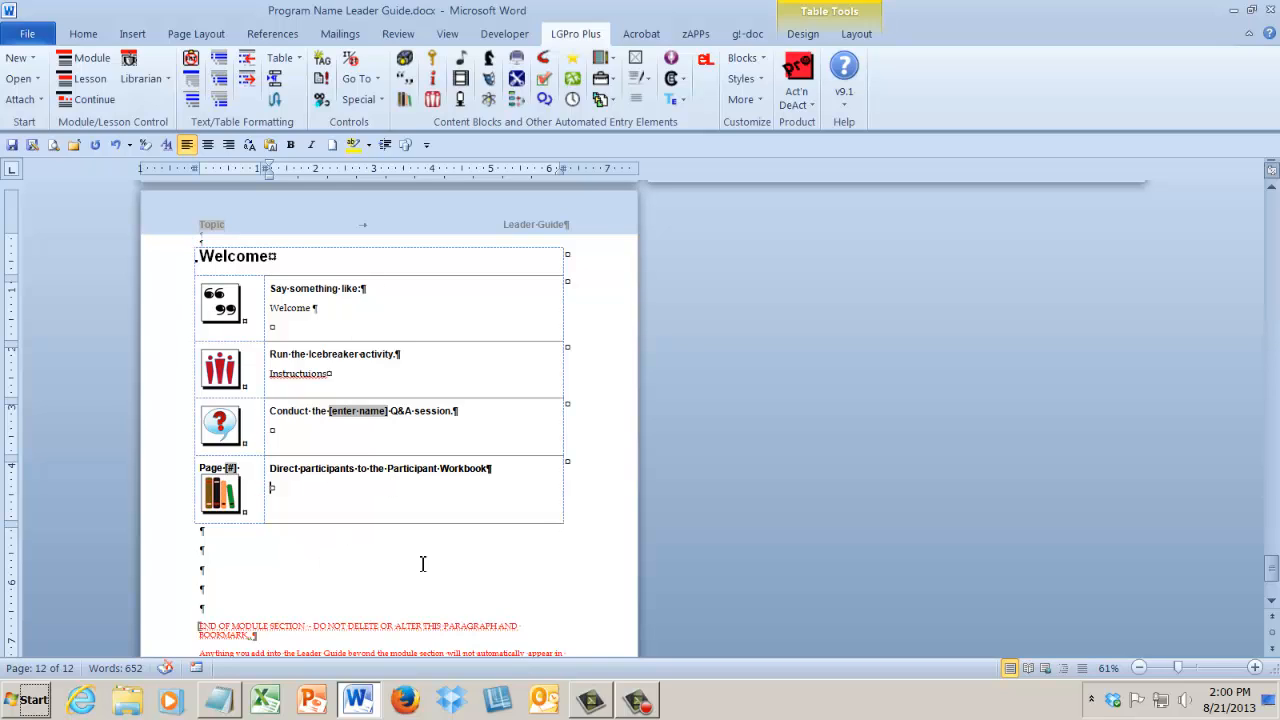
double_click(230, 470)
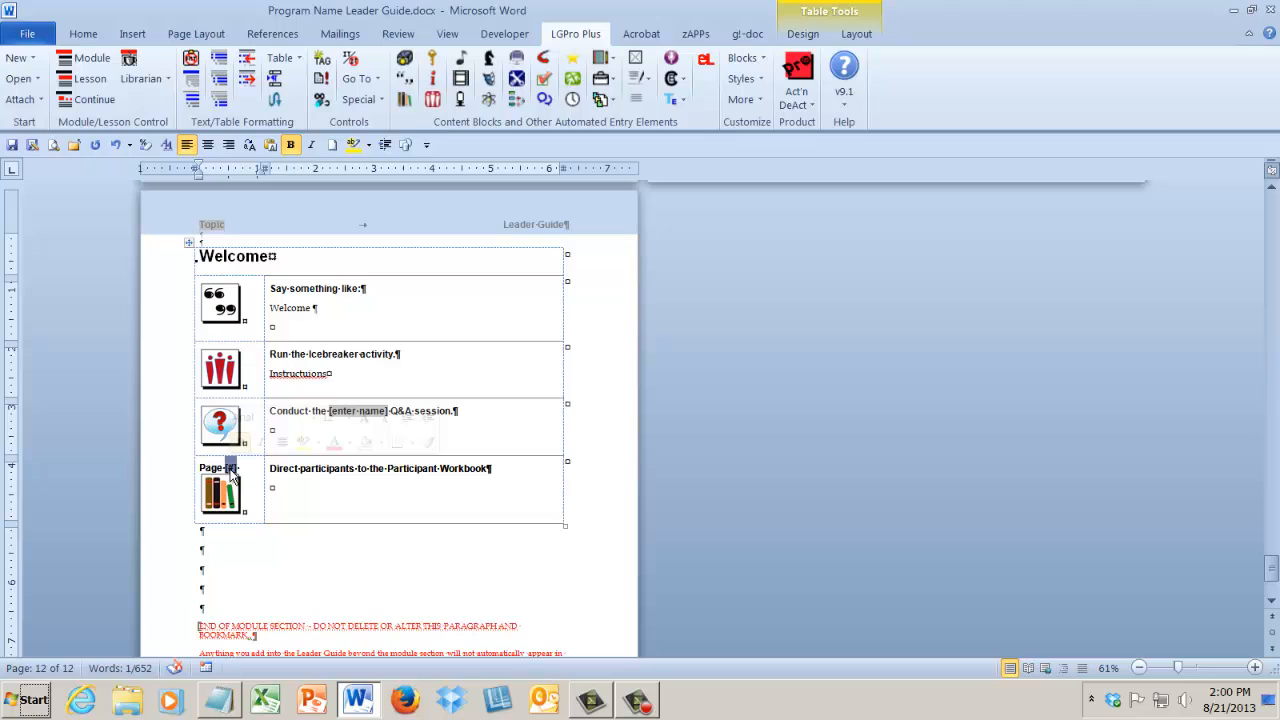
click(319, 505)
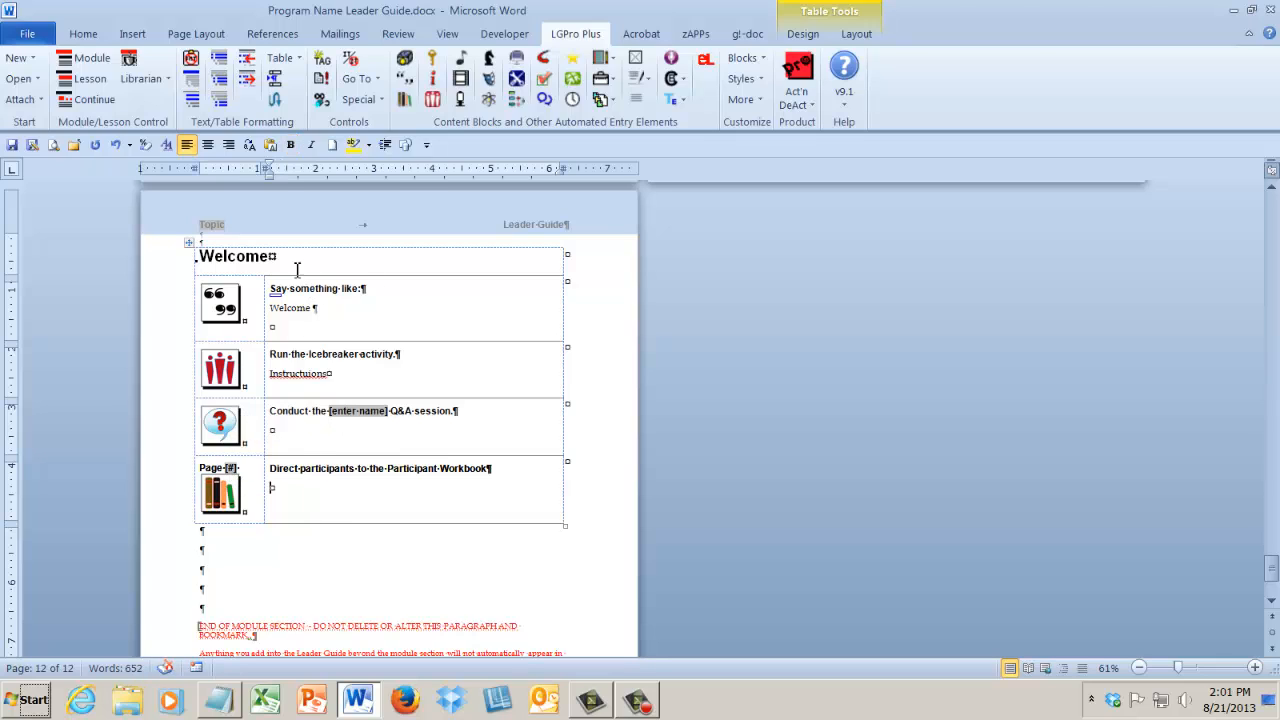
Continue the Welcome lesson on a new page, starting from the Participant Workbook block.
drag(287, 290, 322, 406)
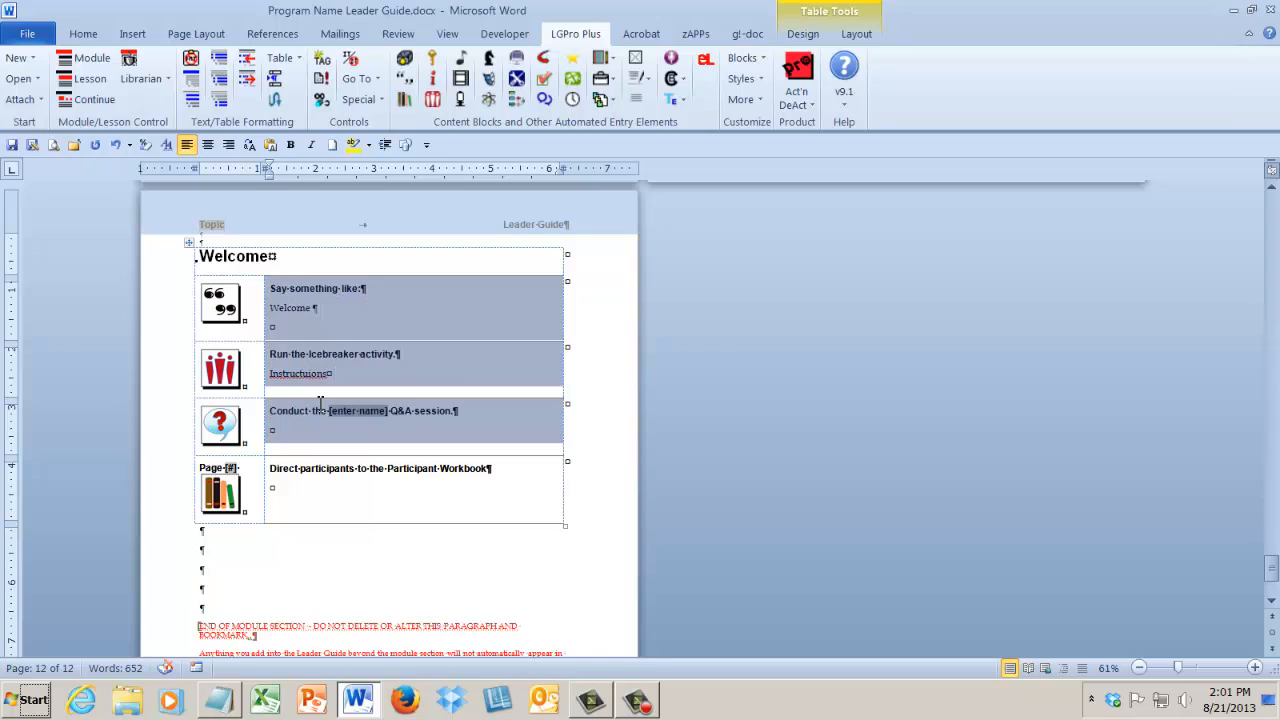
click(322, 481)
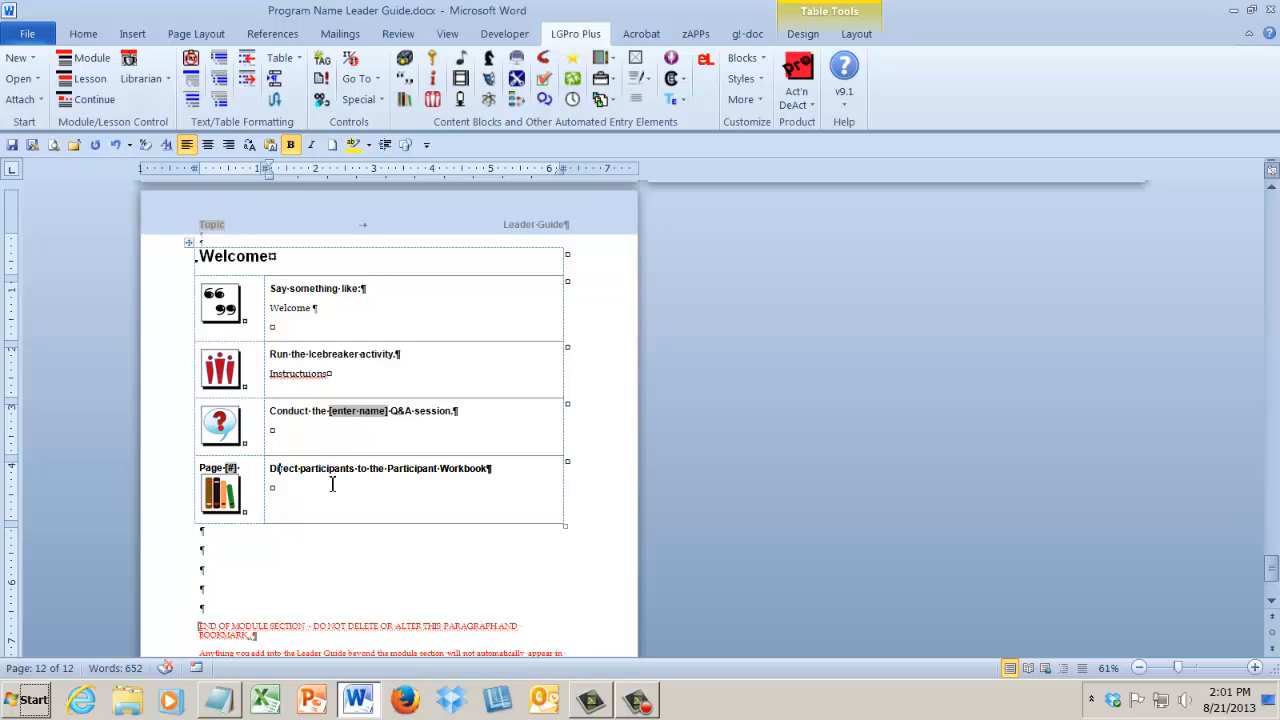
click(296, 492)
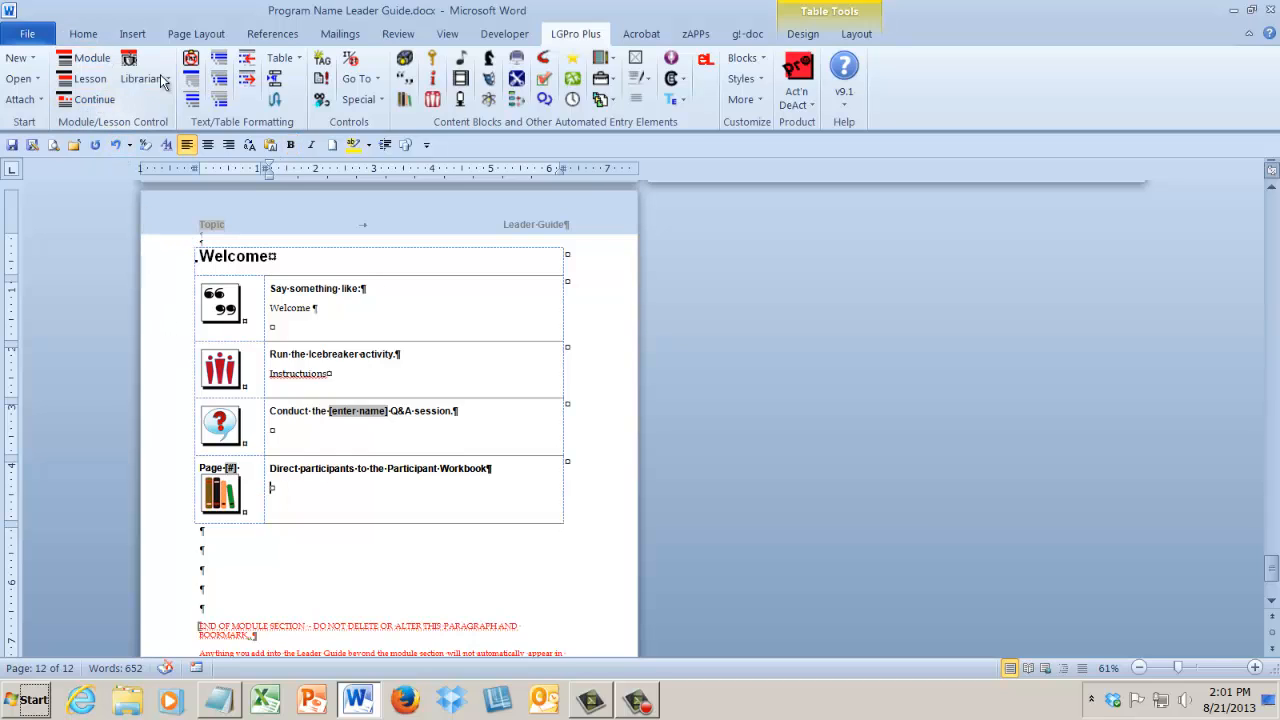
click(93, 102)
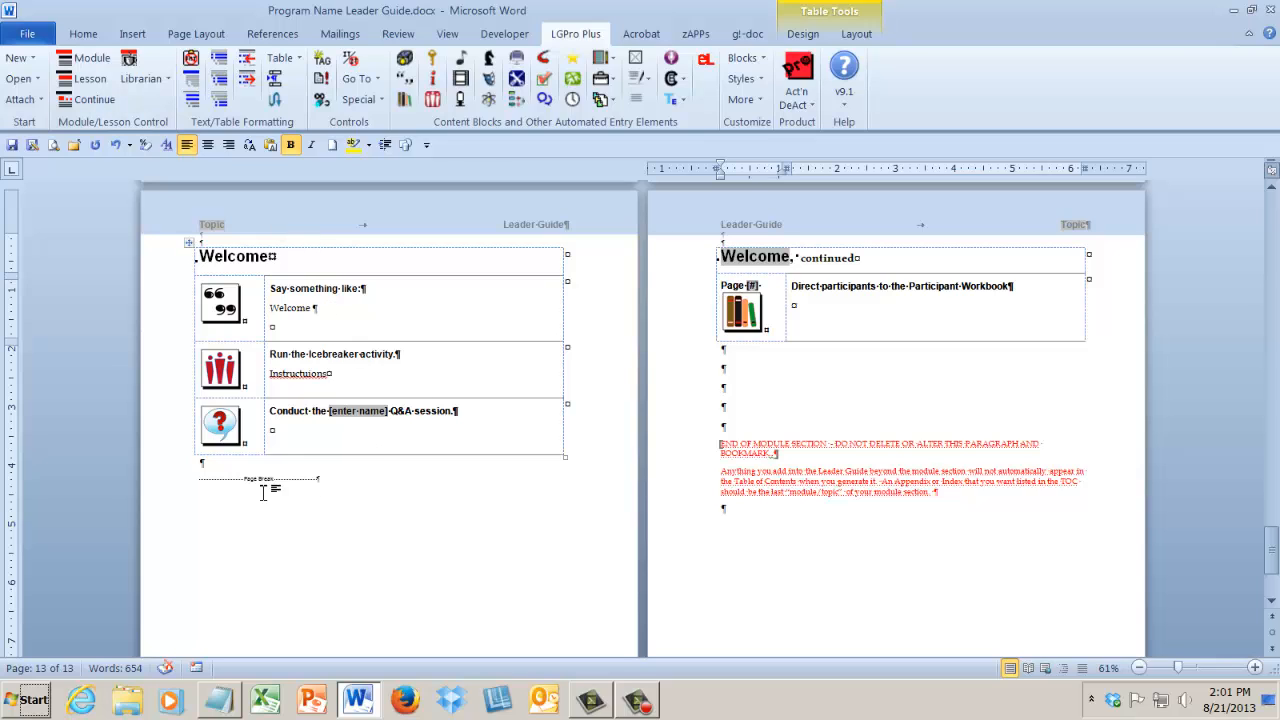
click(288, 483)
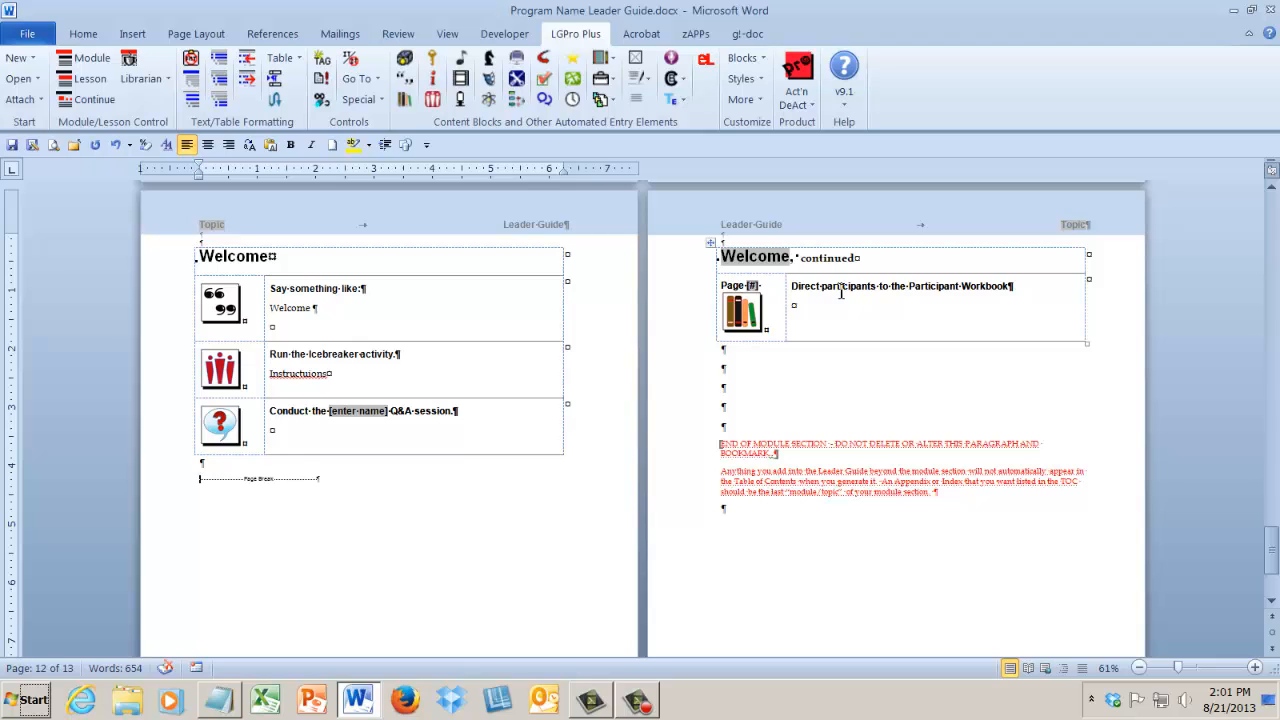
Enter the lines "Add contentrt" and "ijijpk" in the Participant Workbook block on the continued Welcome page.
click(825, 315)
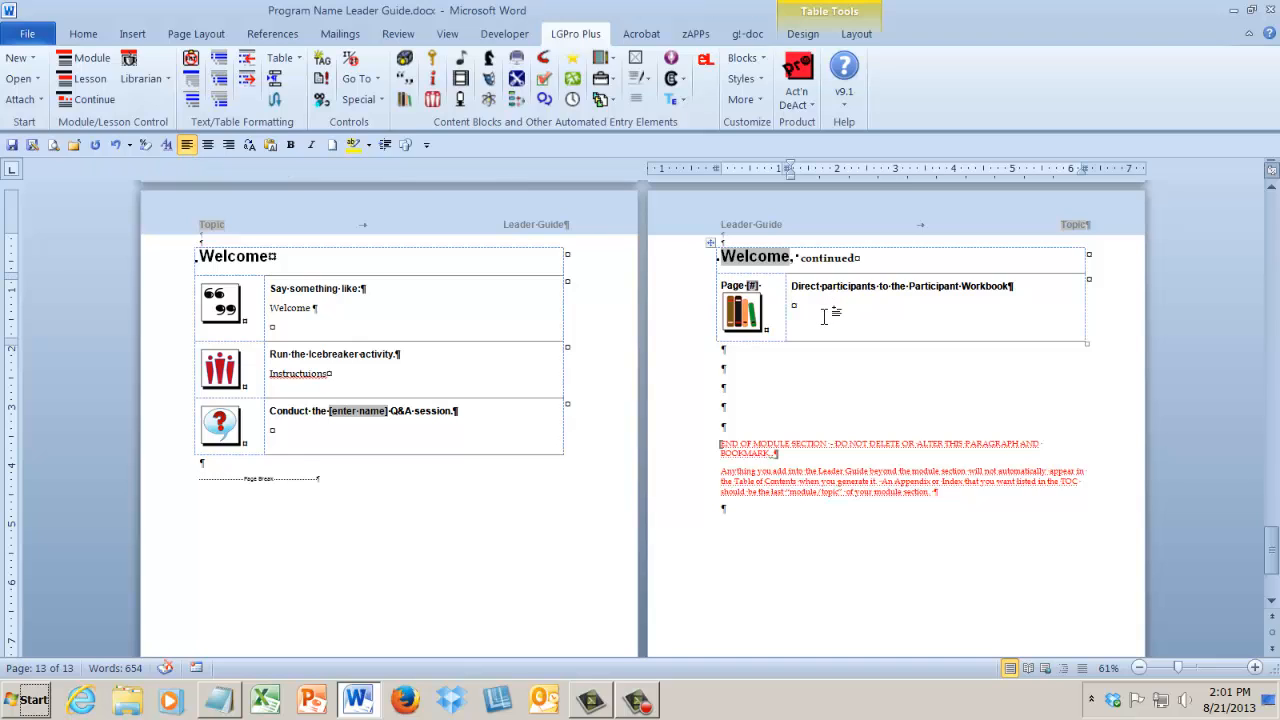
text(Add contentrt)
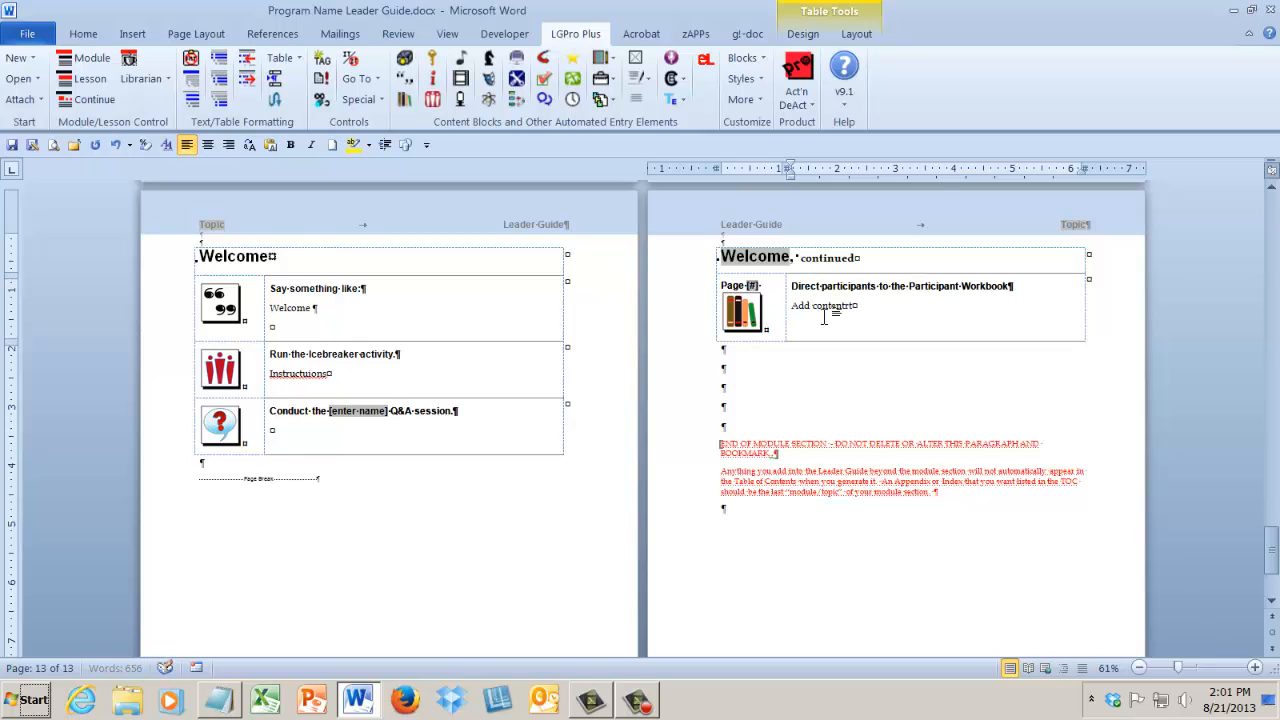
key(Return)
text(ijijpk)
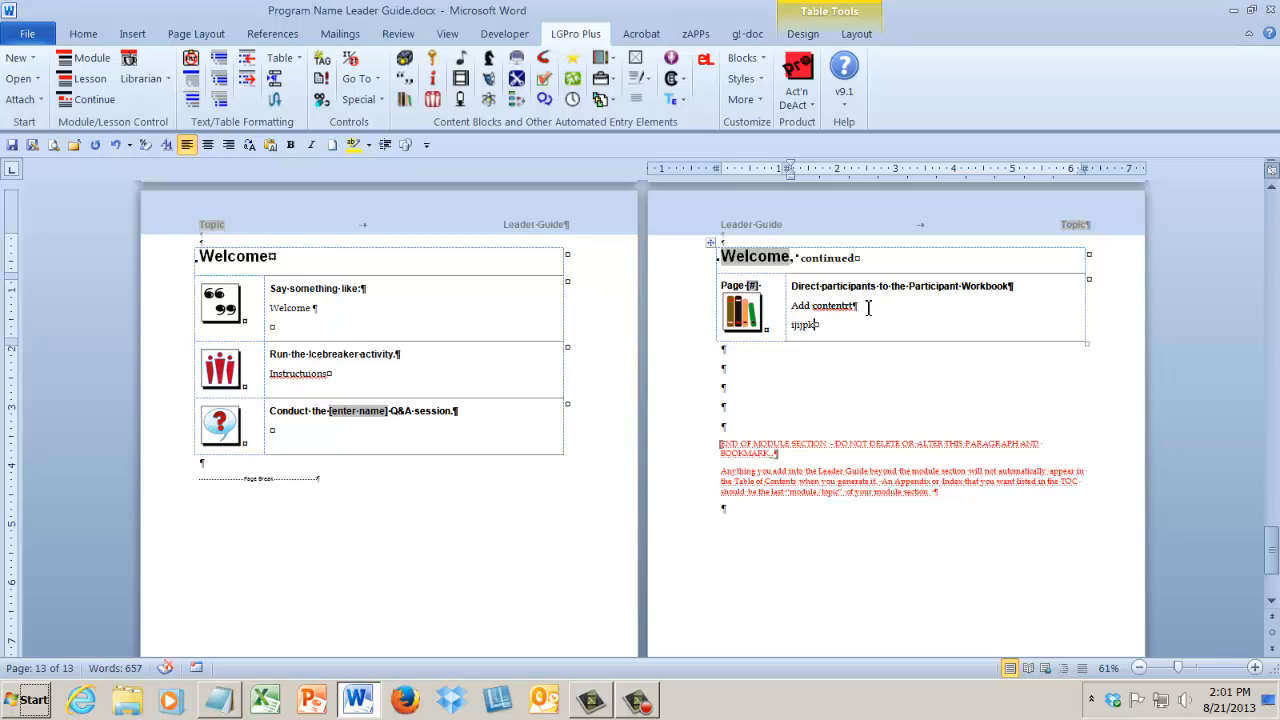
Correct the workbook block's first line to "Add content" and insert a Say block headed "Say something like:" below that block.
key(BackSpace)
key(BackSpace)
click(740, 349)
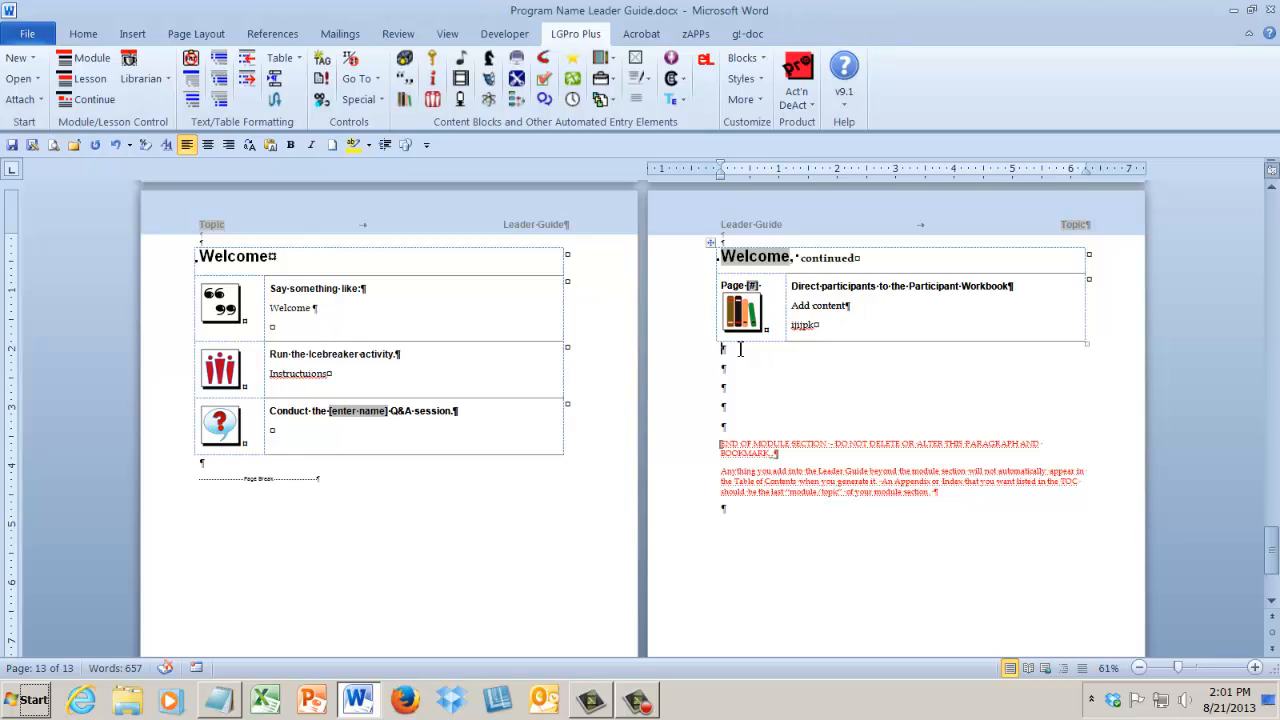
click(404, 80)
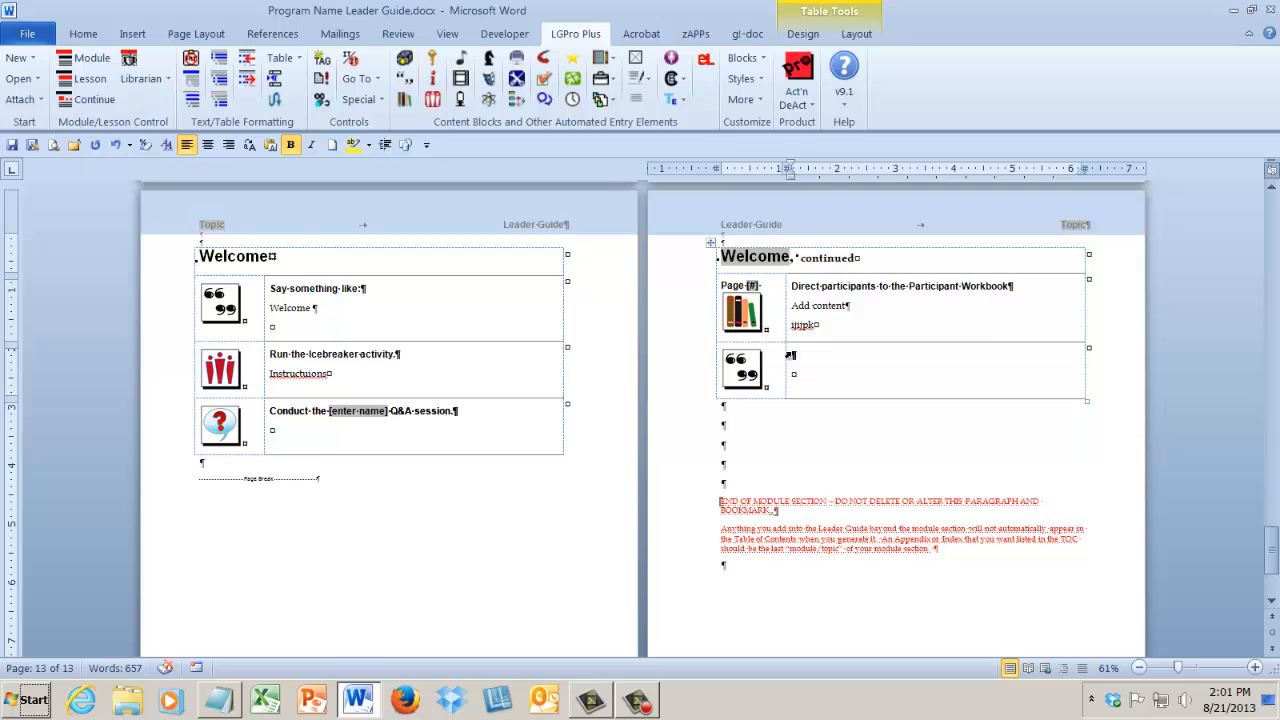
text(Say something like:)
key(Return)
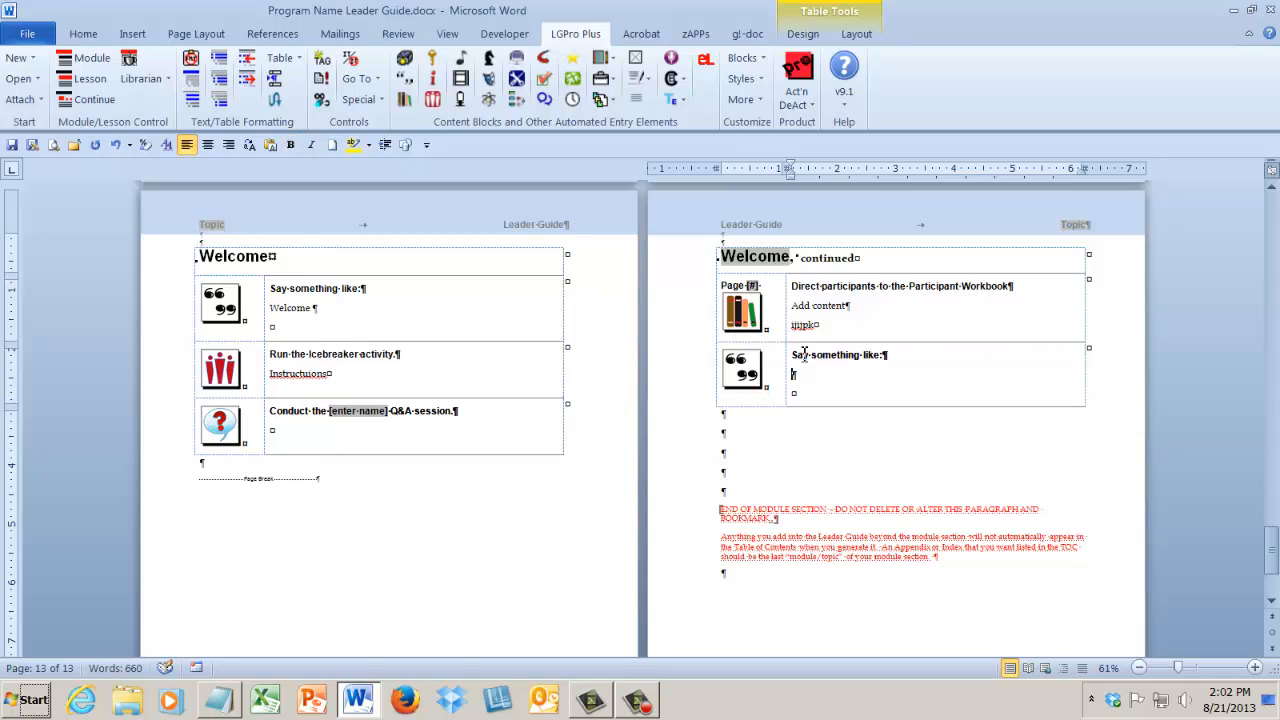
Continue the Welcome lesson on a new page, starting from the Say block below the Participant Workbook block.
click(86, 102)
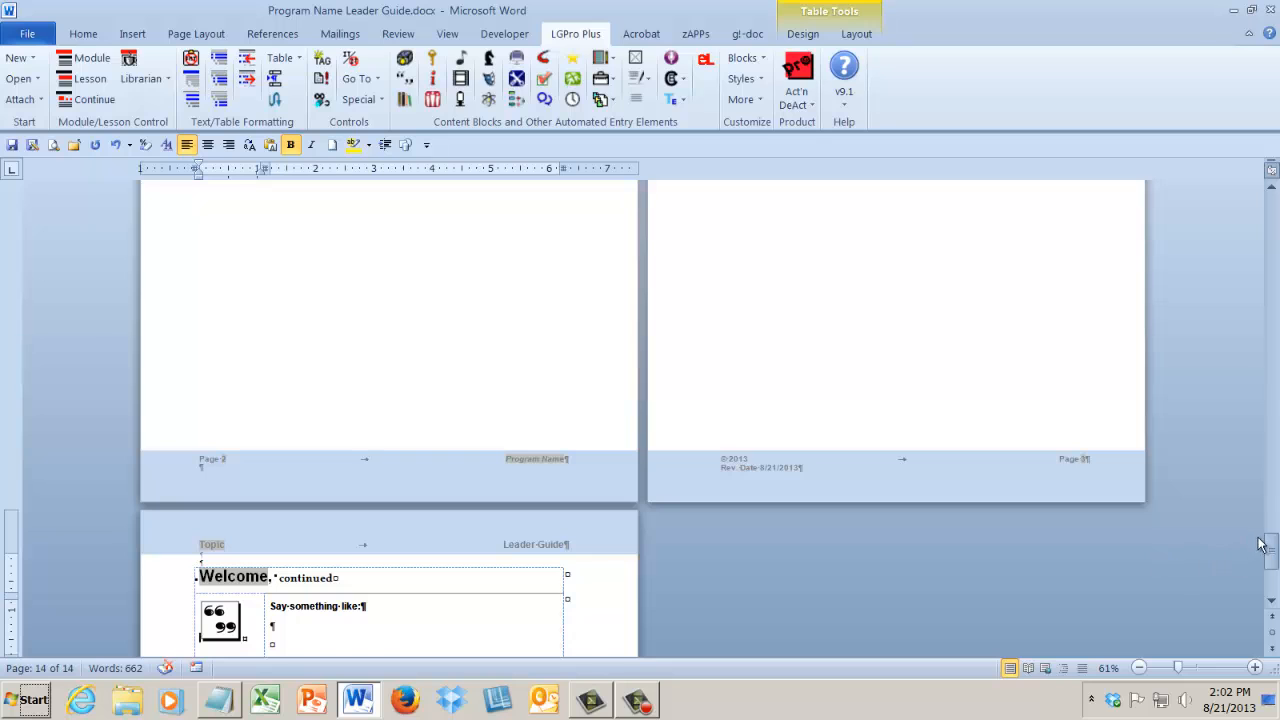
drag(1271, 548, 1271, 518)
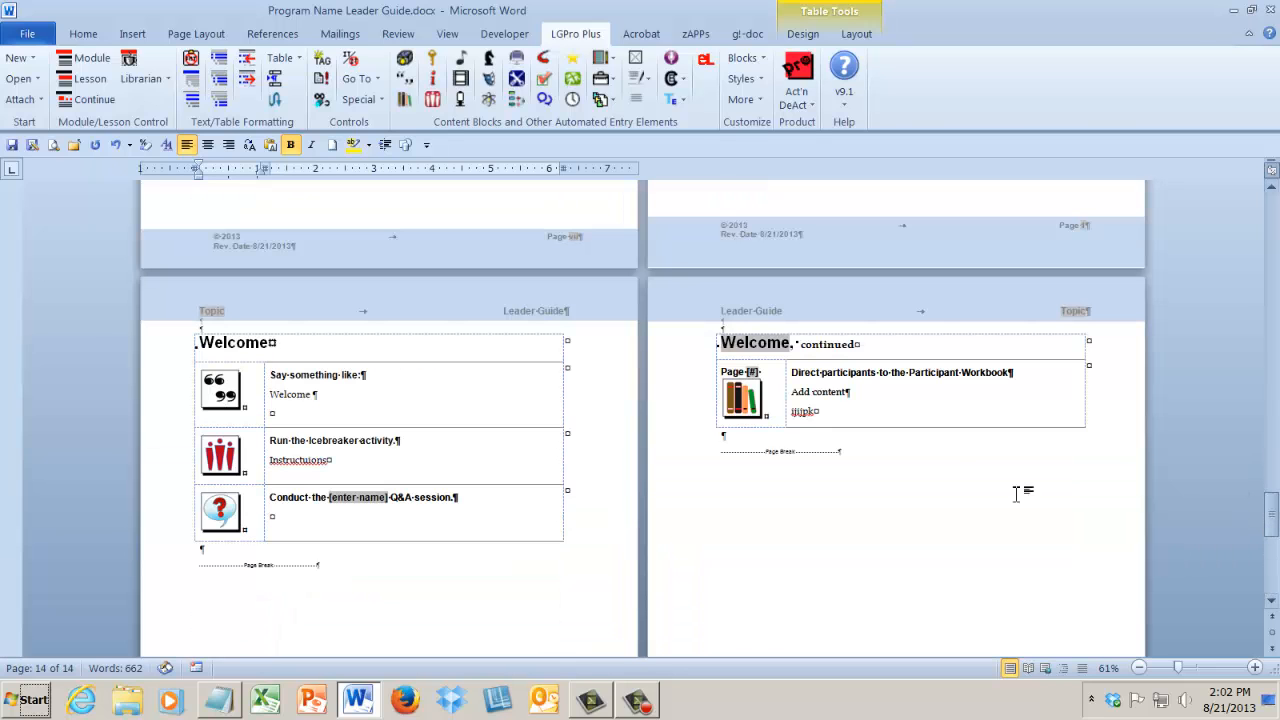
click(860, 448)
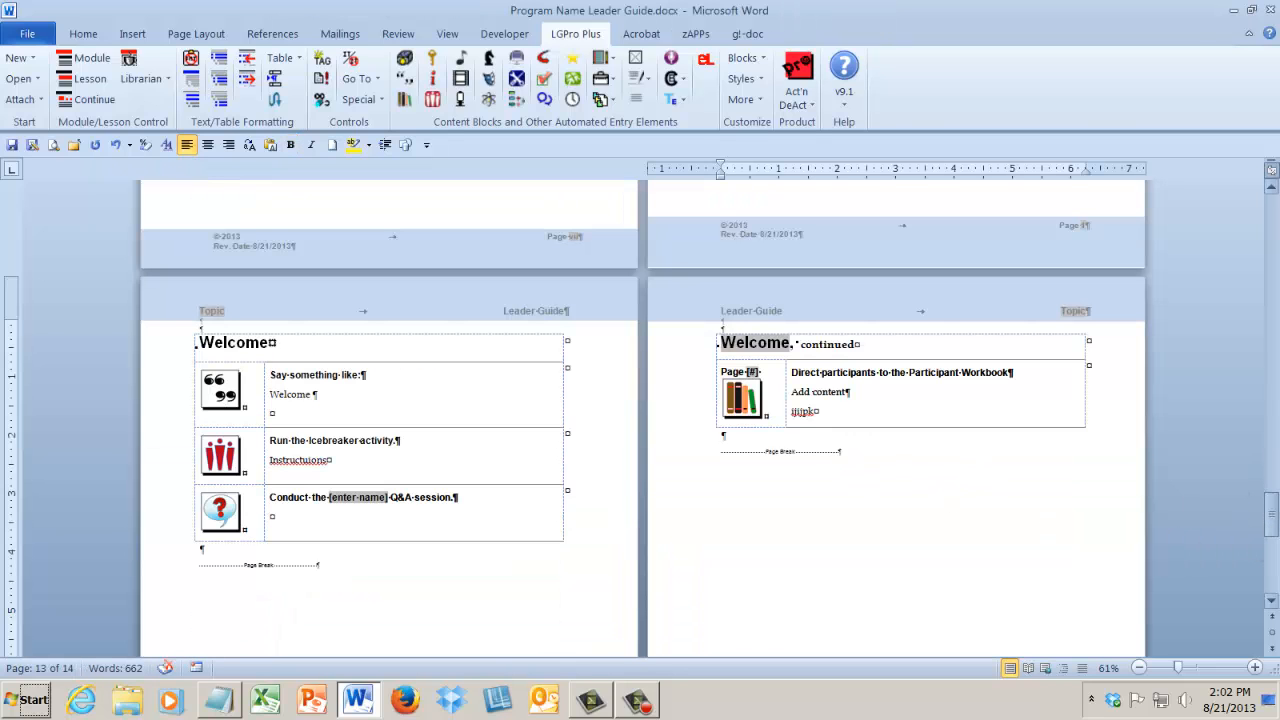
click(1272, 604)
scroll(1272, 604, down, 10)
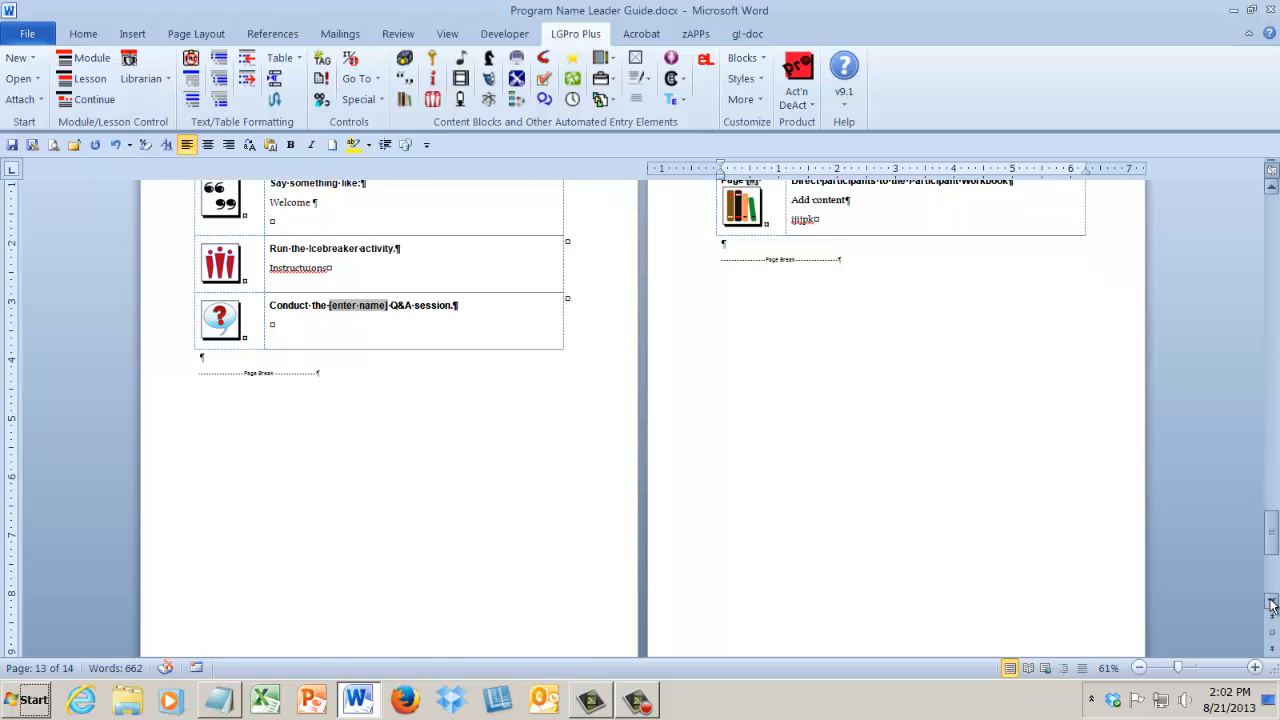
scroll(1272, 604, down, 5)
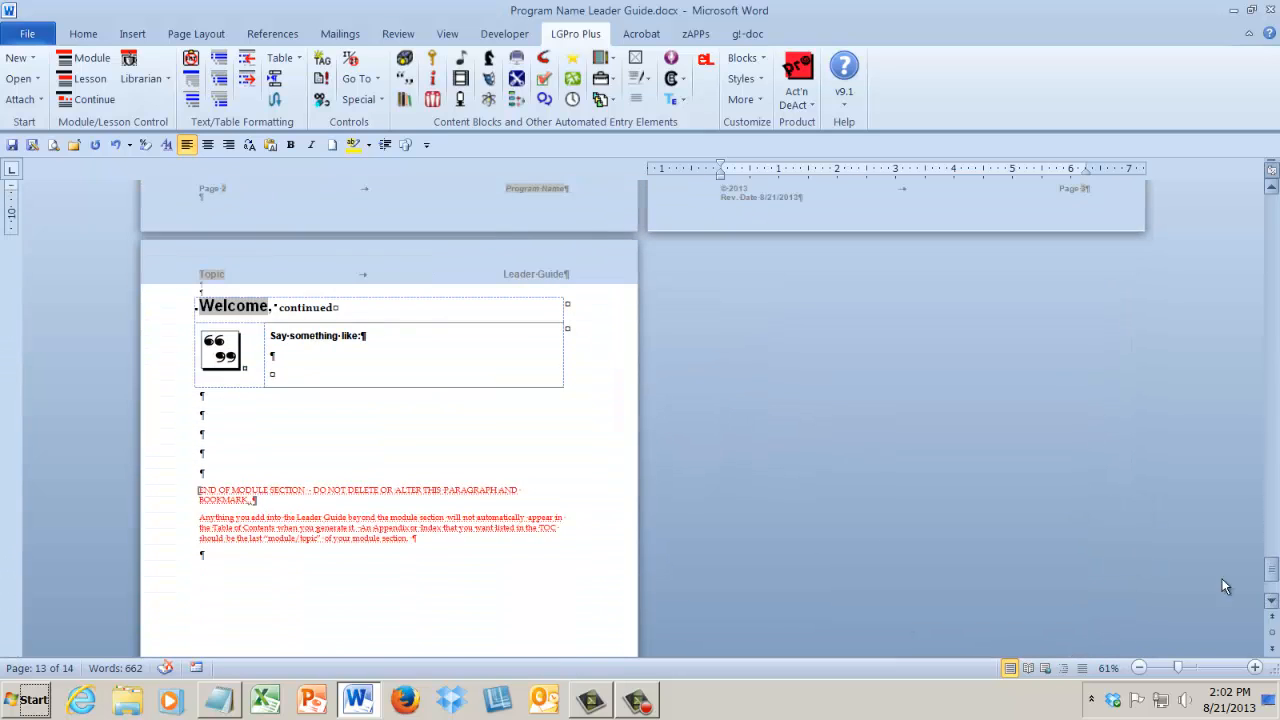
Enter "zdhfh" in the continued page's Say block and add a video clip block containing "dhhjjjkk" below it.
click(325, 378)
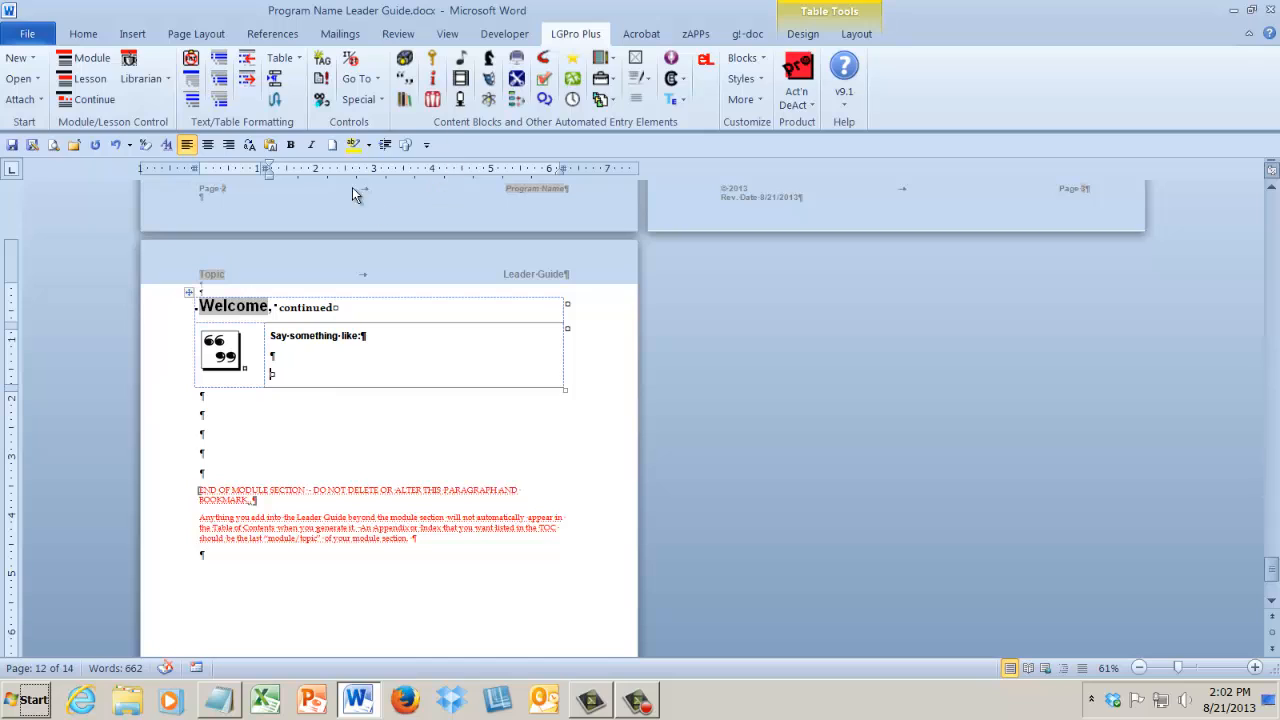
text(zdhfh)
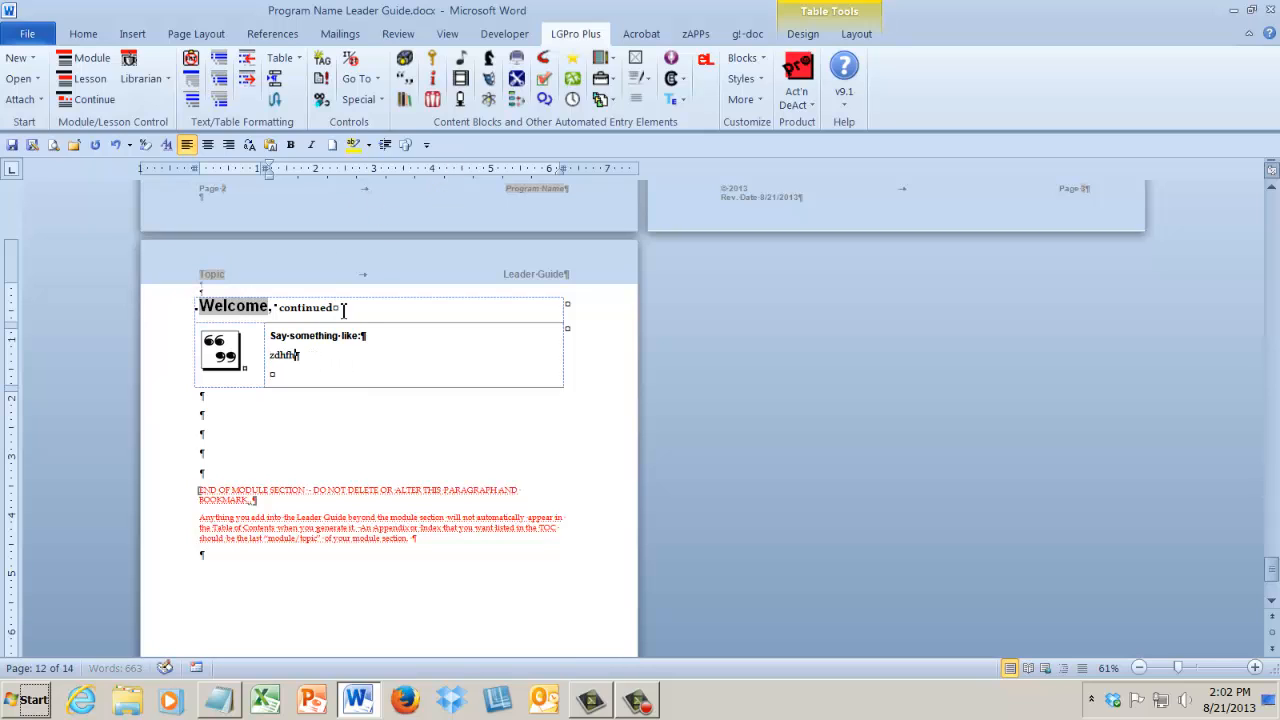
click(460, 78)
click(316, 427)
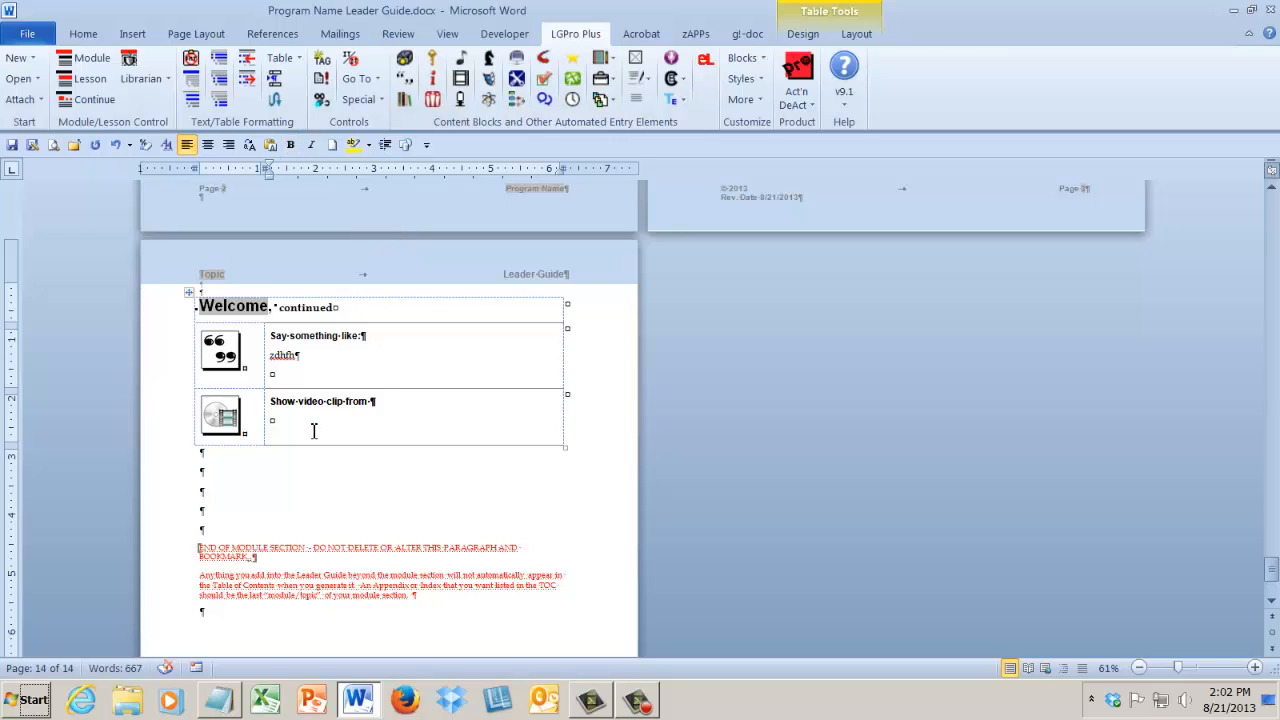
text(dhhjjjkk)
Insert a Tool block below the video block, with the heading "hh" and a body line of repeated "gd" filler text.
click(517, 80)
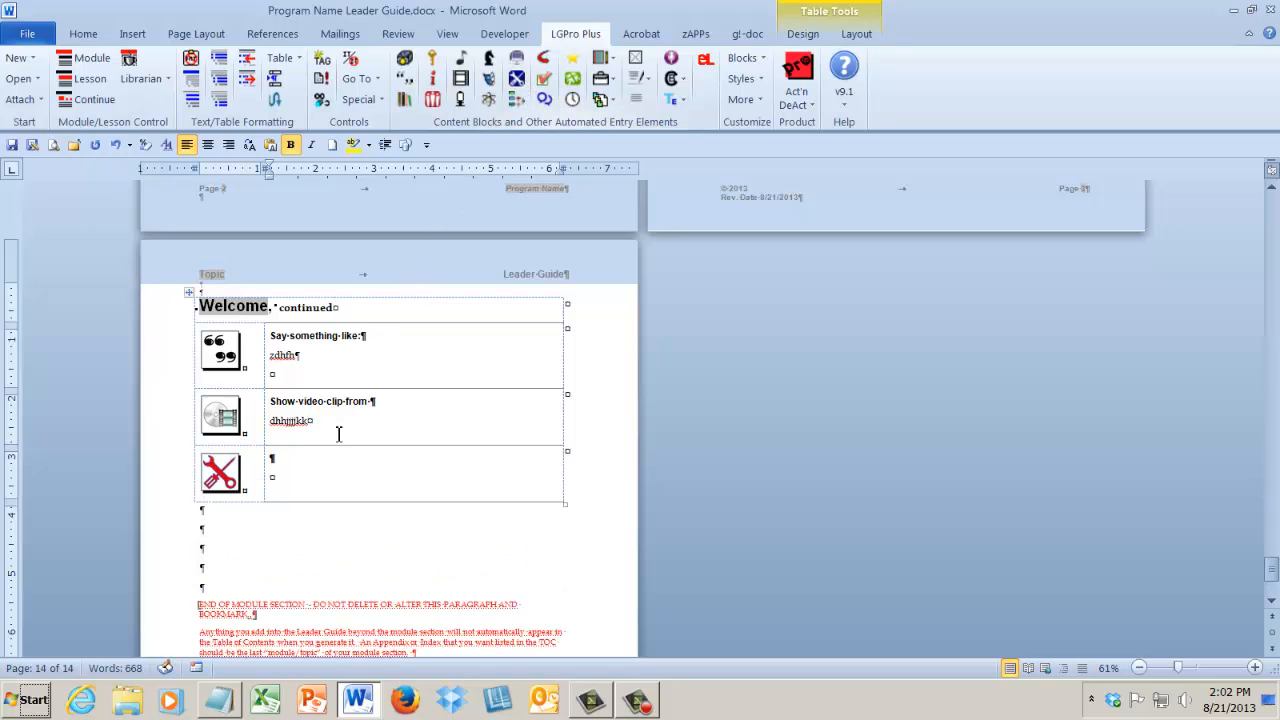
text(hh)
click(284, 477)
text(ggdgdgdgdgdgdgdgdgdgdgdgdgdgdgdgdgdgdgdgdgdgd)
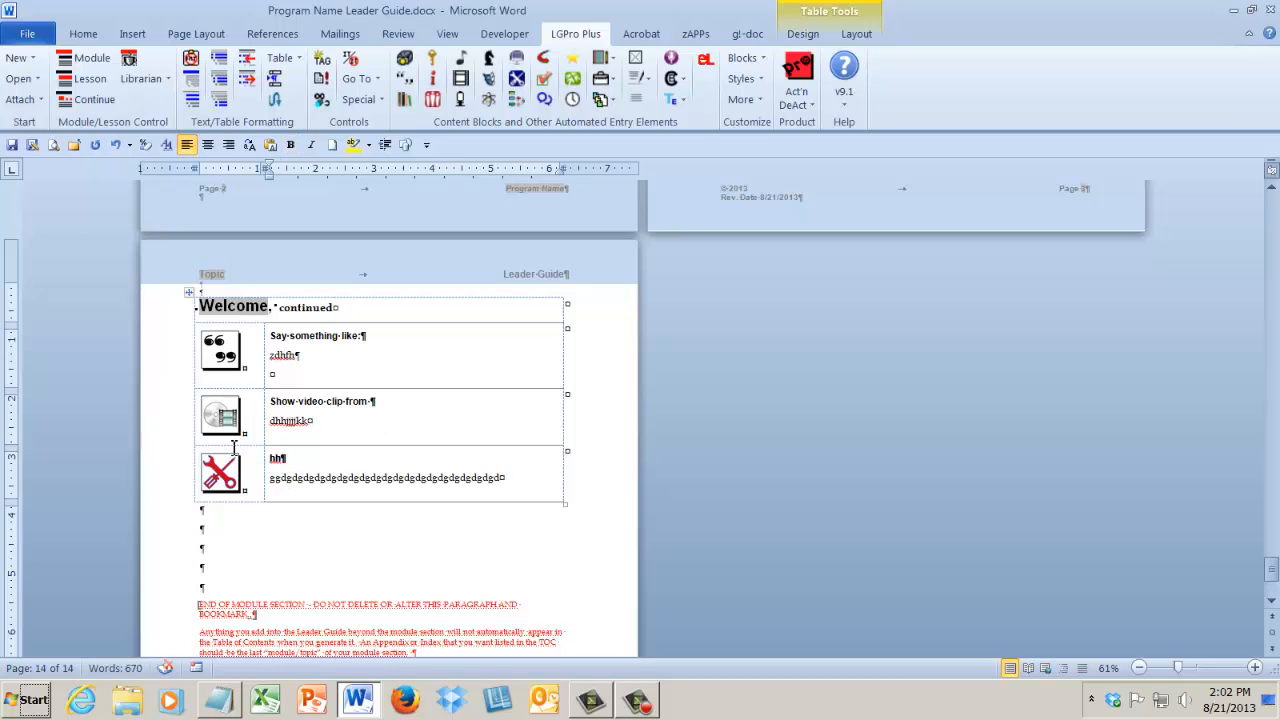
Add a Flip Chart block containing "dg" below the Tool block, followed by a Participant Workbook block.
click(461, 100)
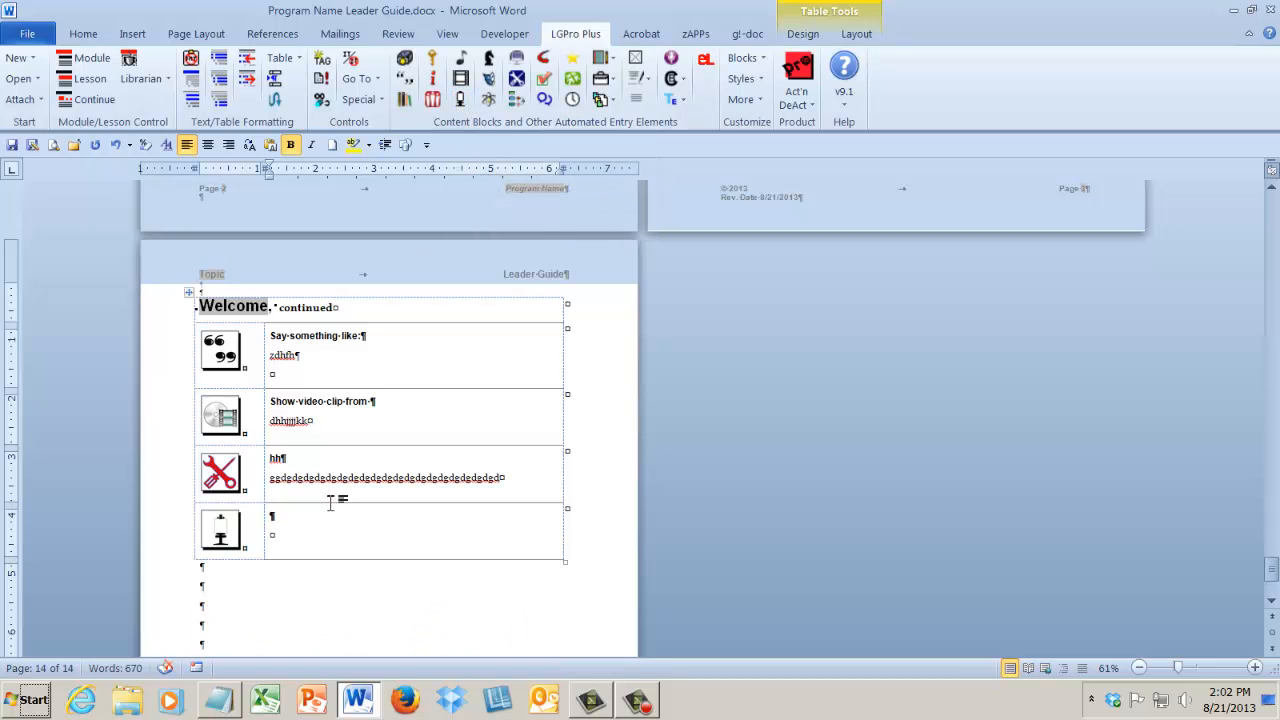
click(294, 535)
text(dg)
click(404, 100)
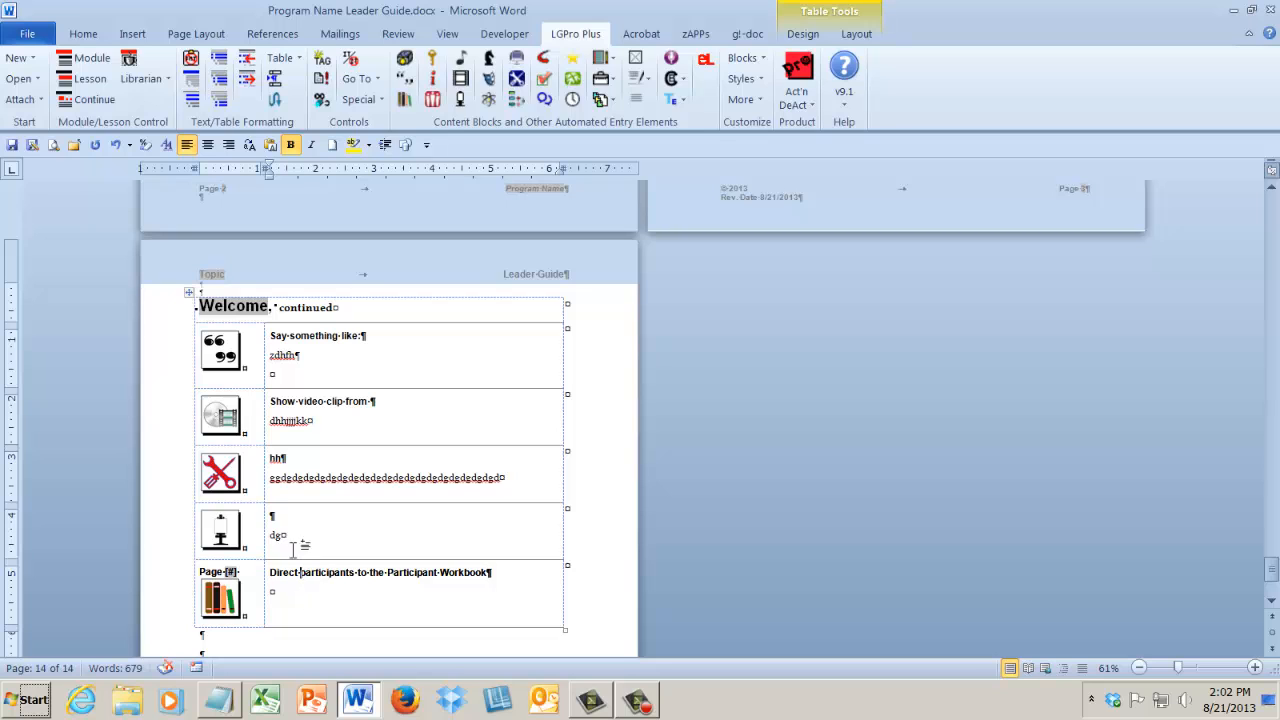
Continue the Welcome lesson on a new page from the last workbook block and enter "Jioiokkkkik" and "Mimik0" in it.
click(100, 103)
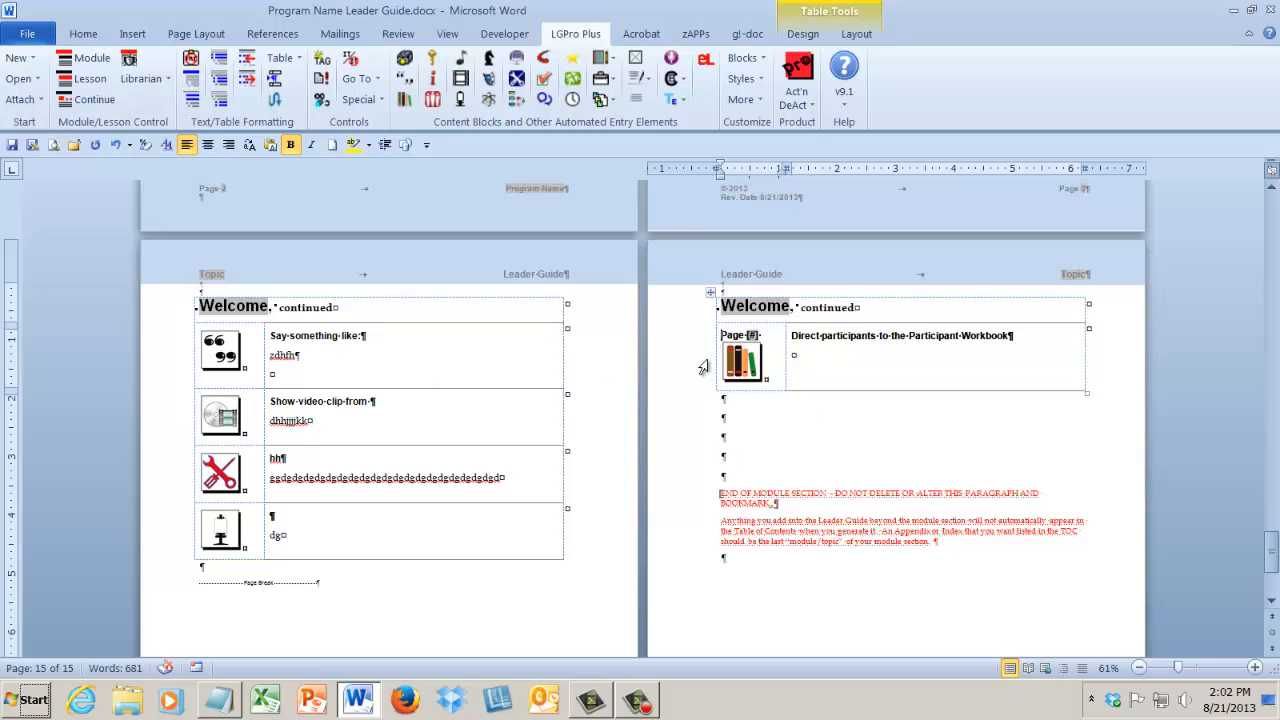
click(332, 590)
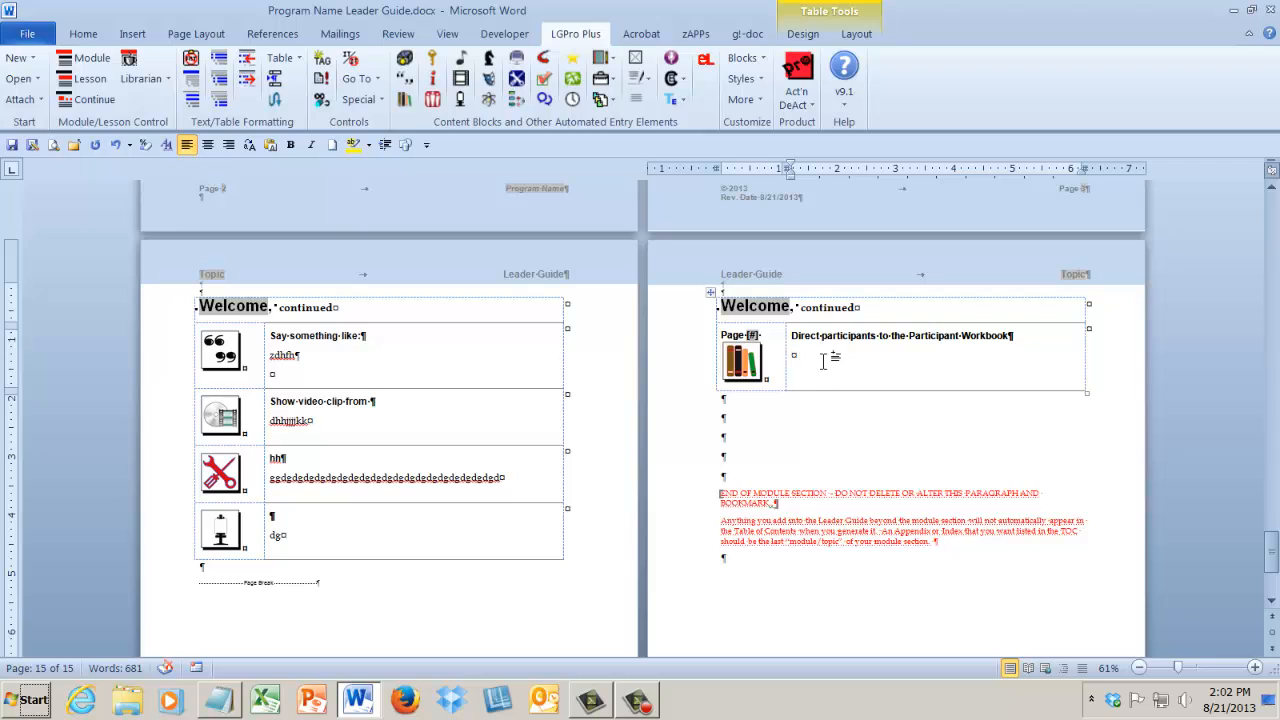
text(jioiokklkl)
key(Return)
text(mimik0)
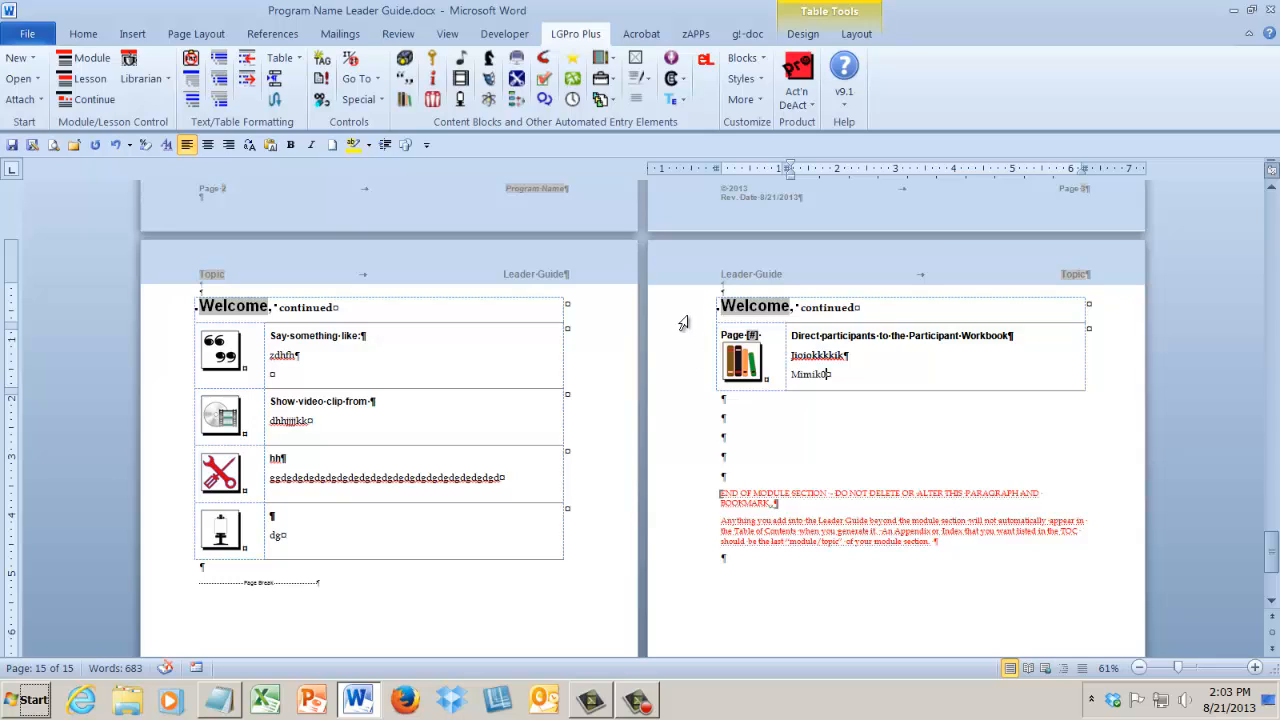
Generate the leader guide's Table of Contents and follow its Welcome entry to the lesson.
click(320, 80)
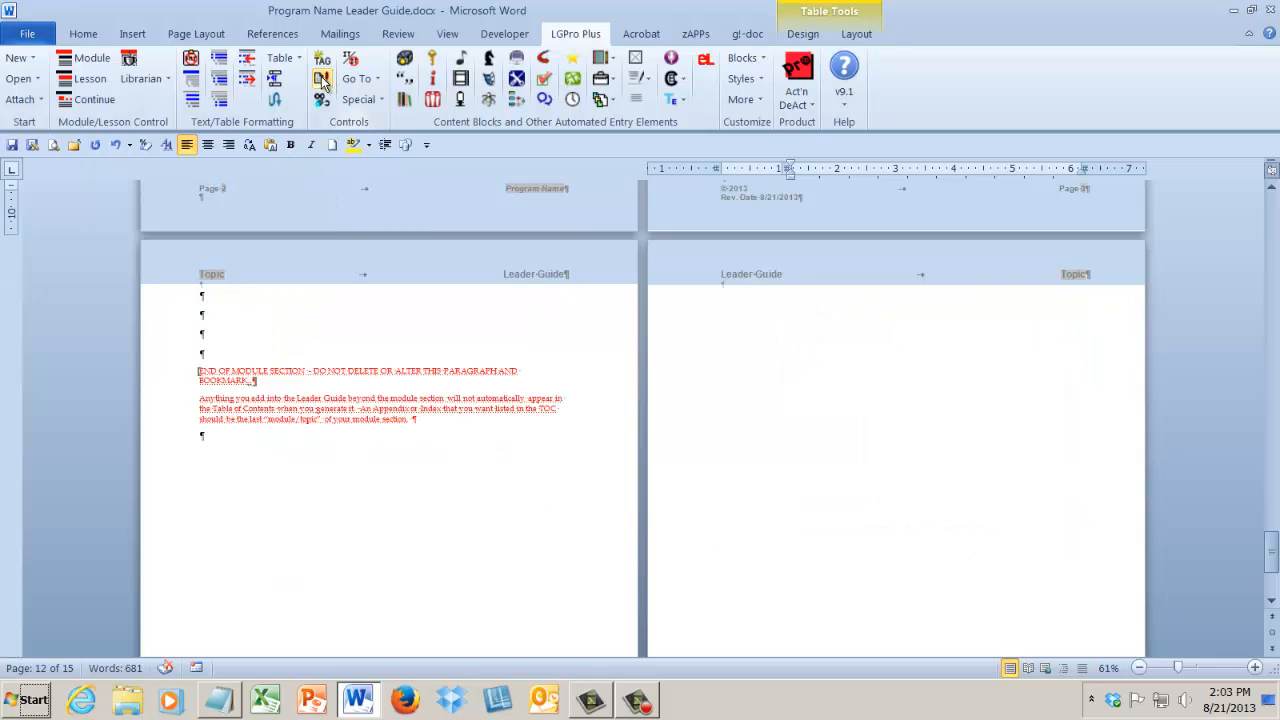
click(358, 80)
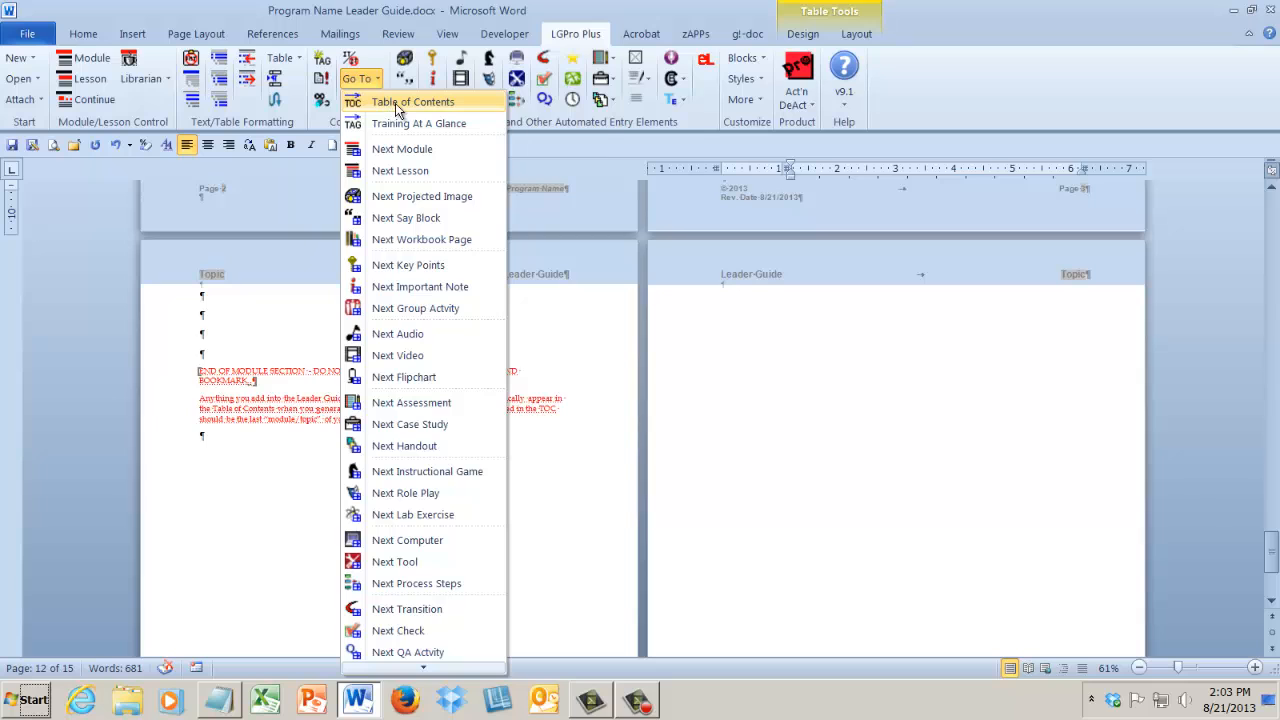
click(395, 103)
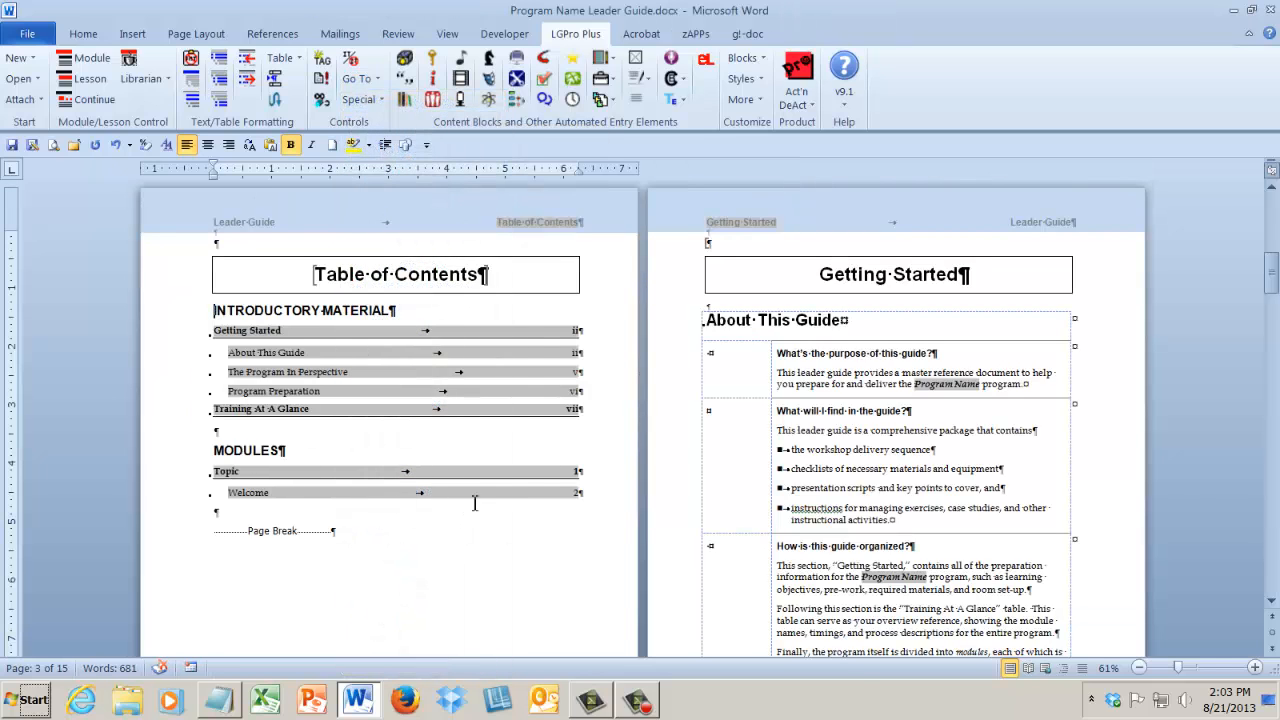
click(507, 490)
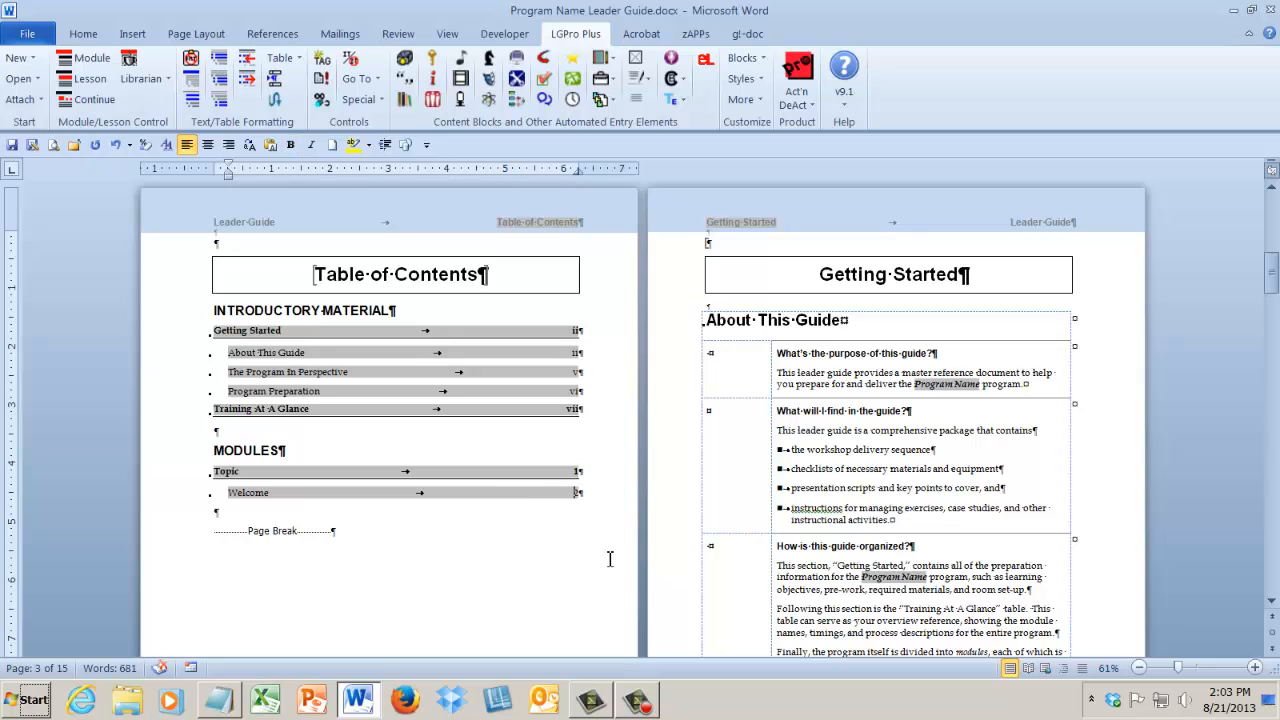
ctrl+click(576, 499)
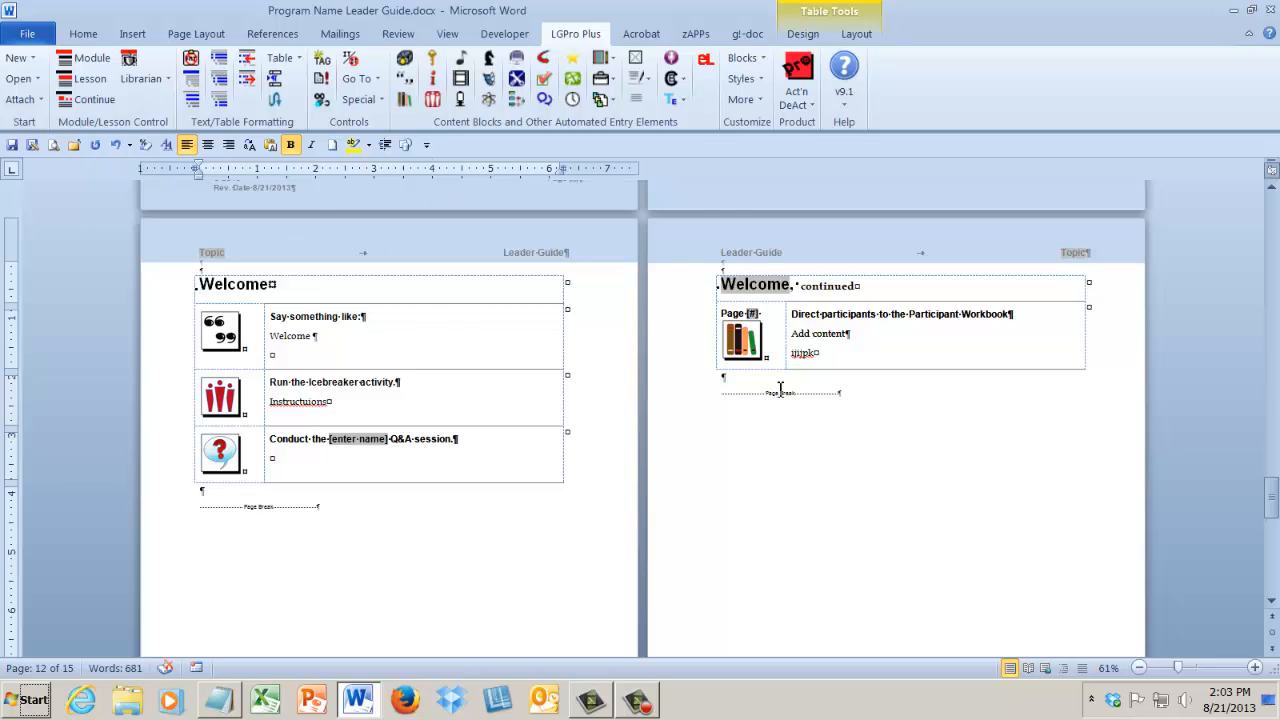
Extract the Workbook blocks, structured with icons, into a new participant guide, replacing the existing Program Name Participant Guide.docx.
click(376, 101)
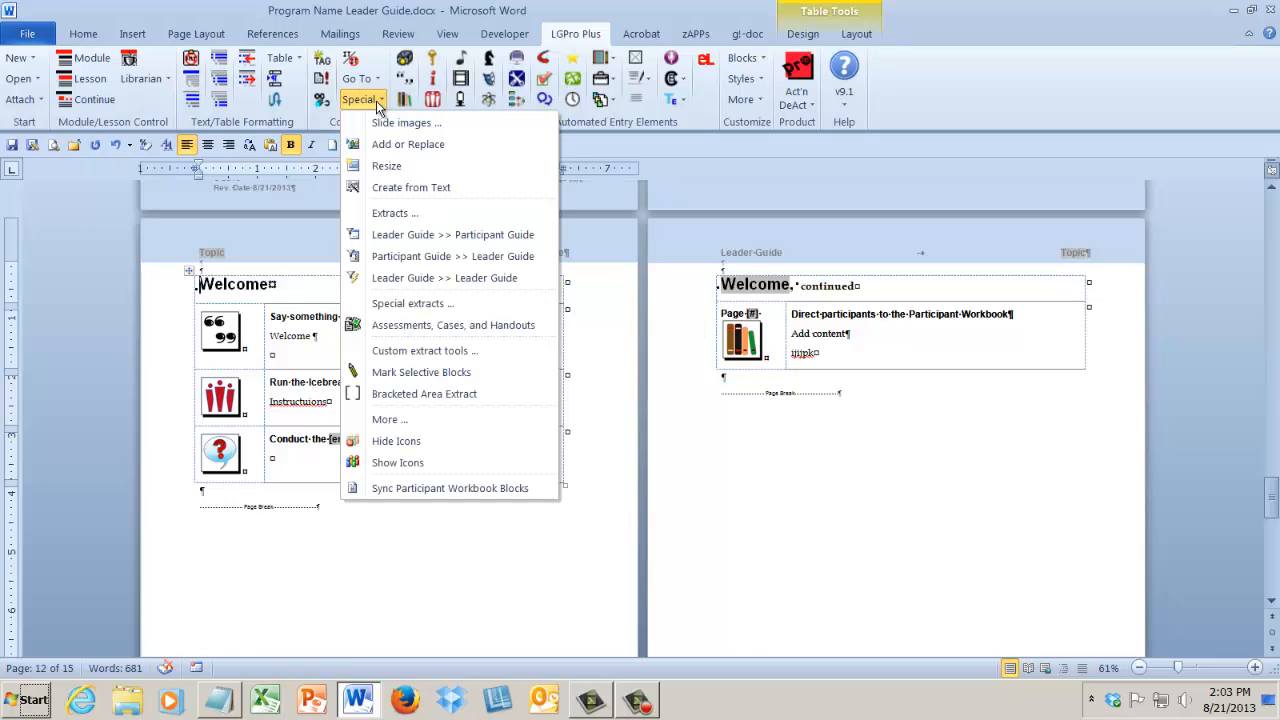
click(420, 235)
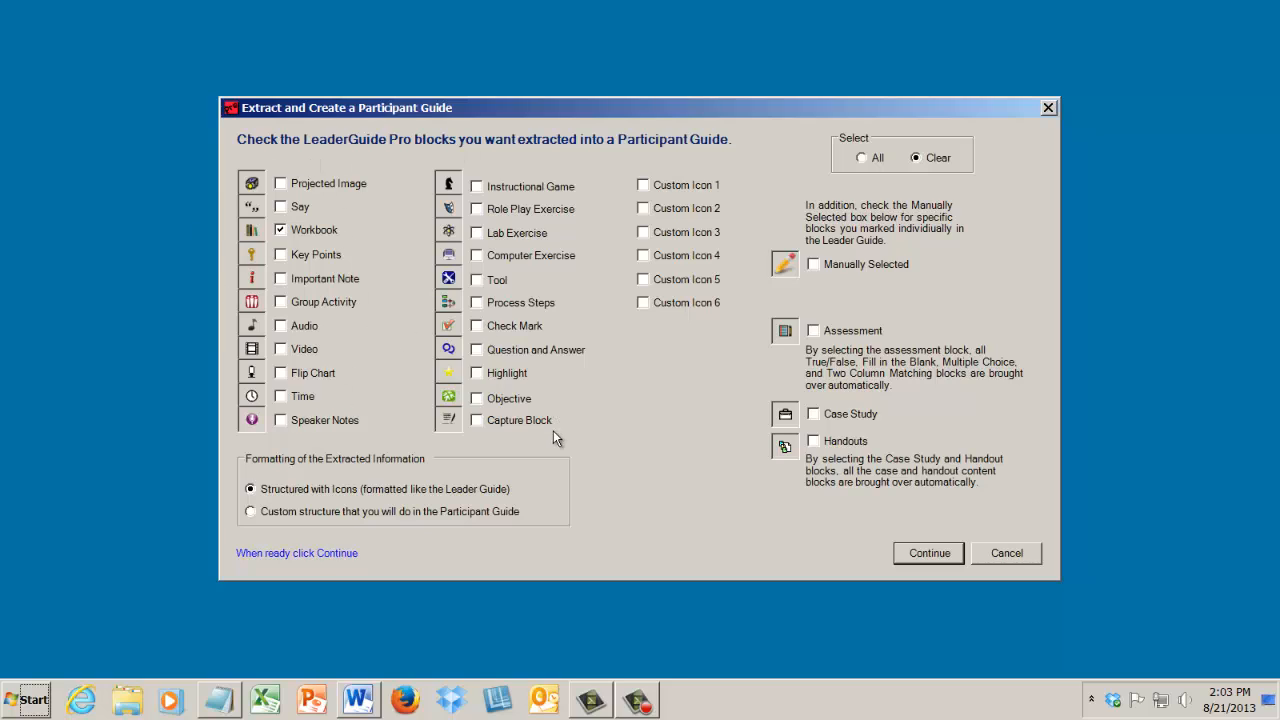
click(930, 555)
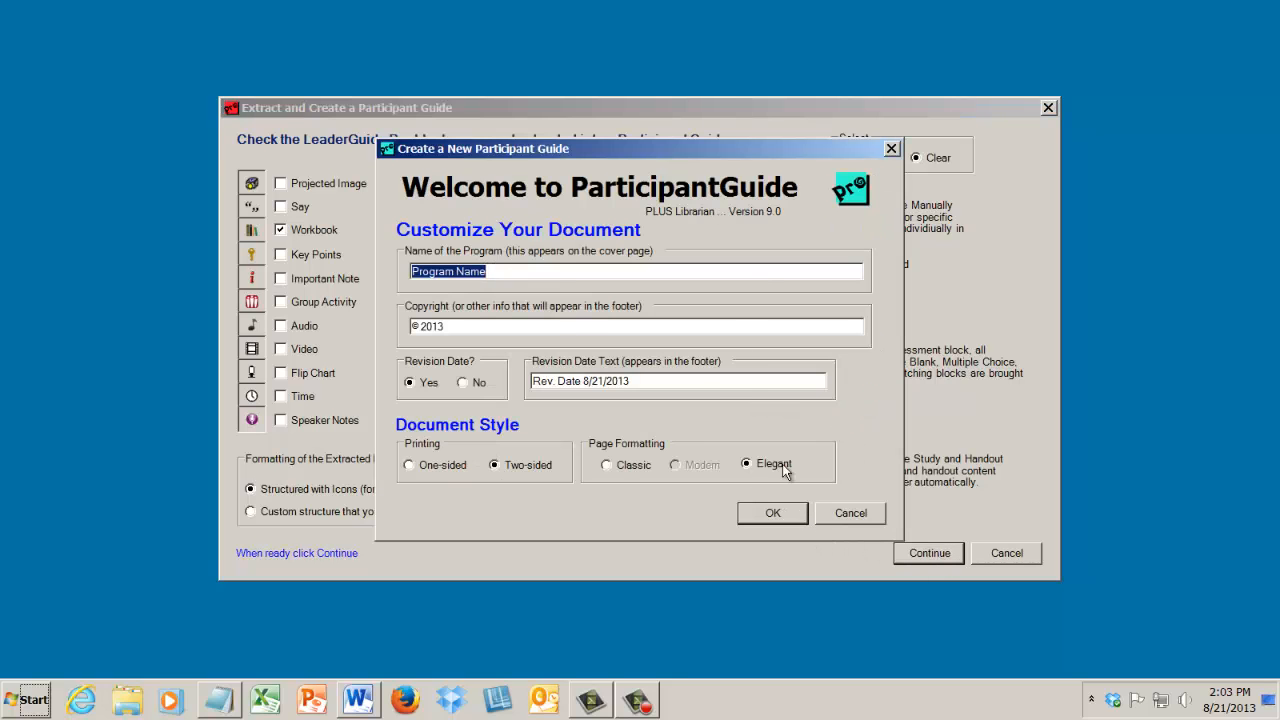
click(756, 514)
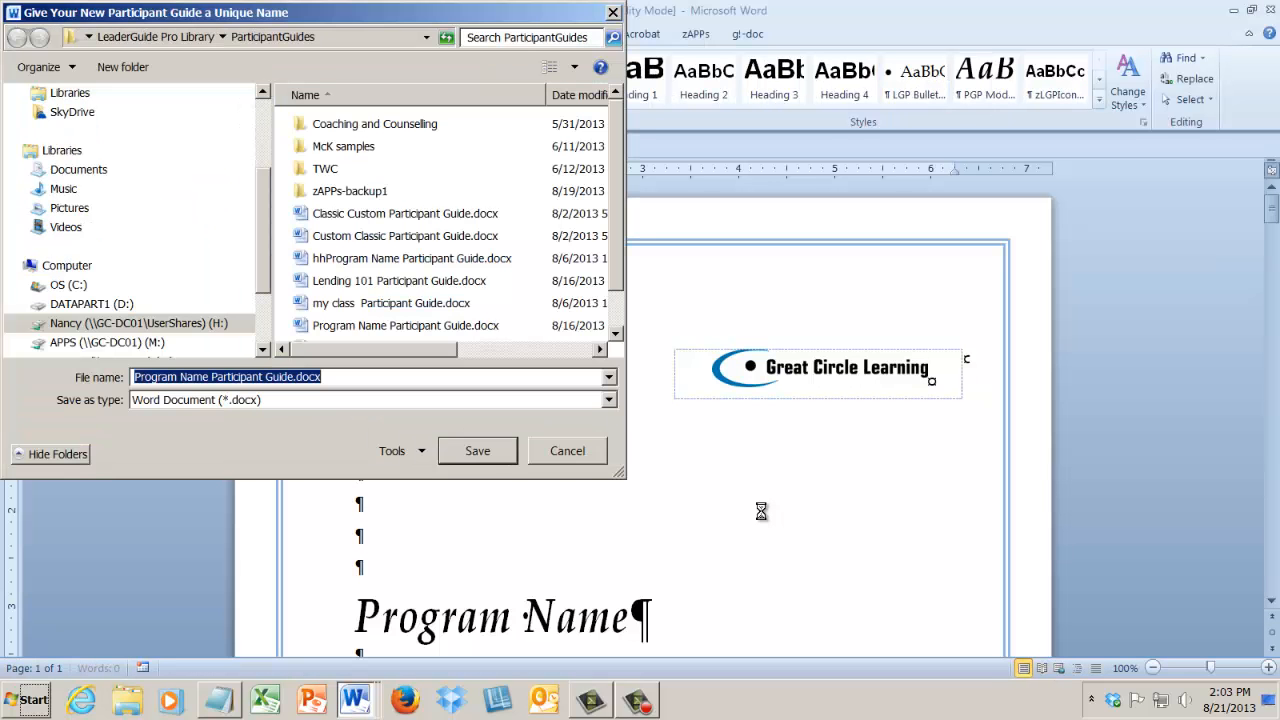
click(492, 456)
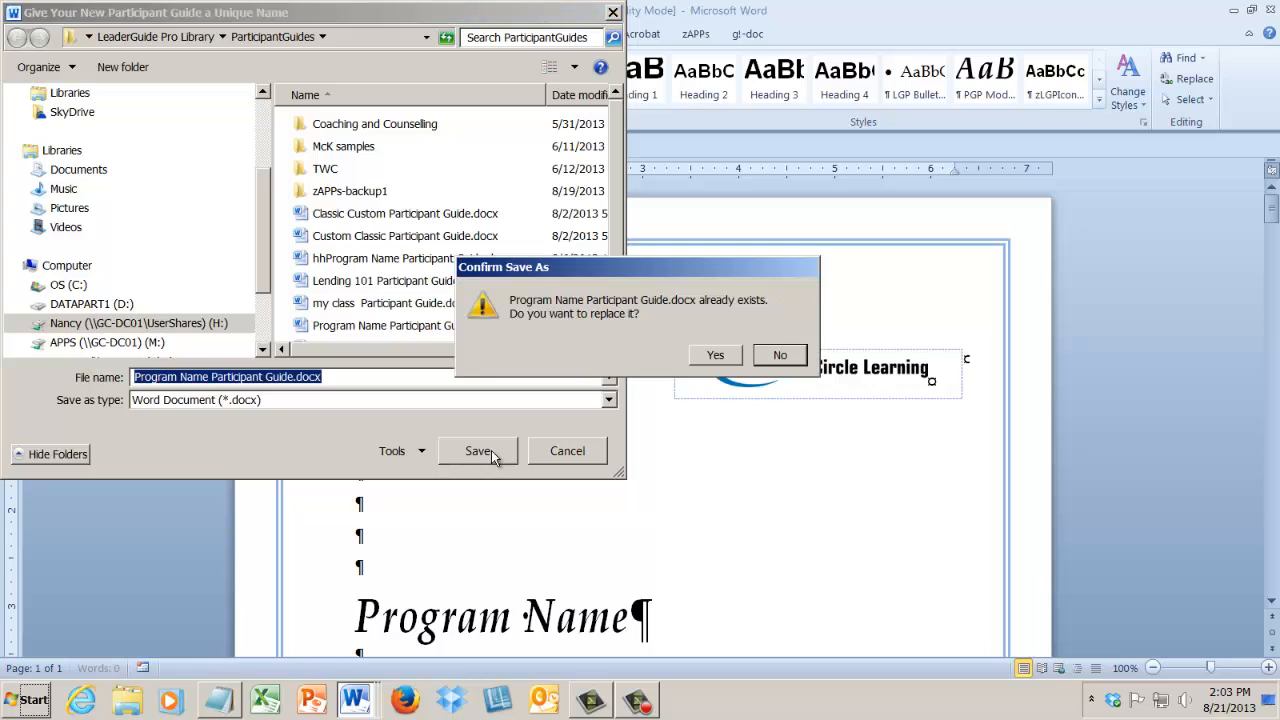
click(722, 353)
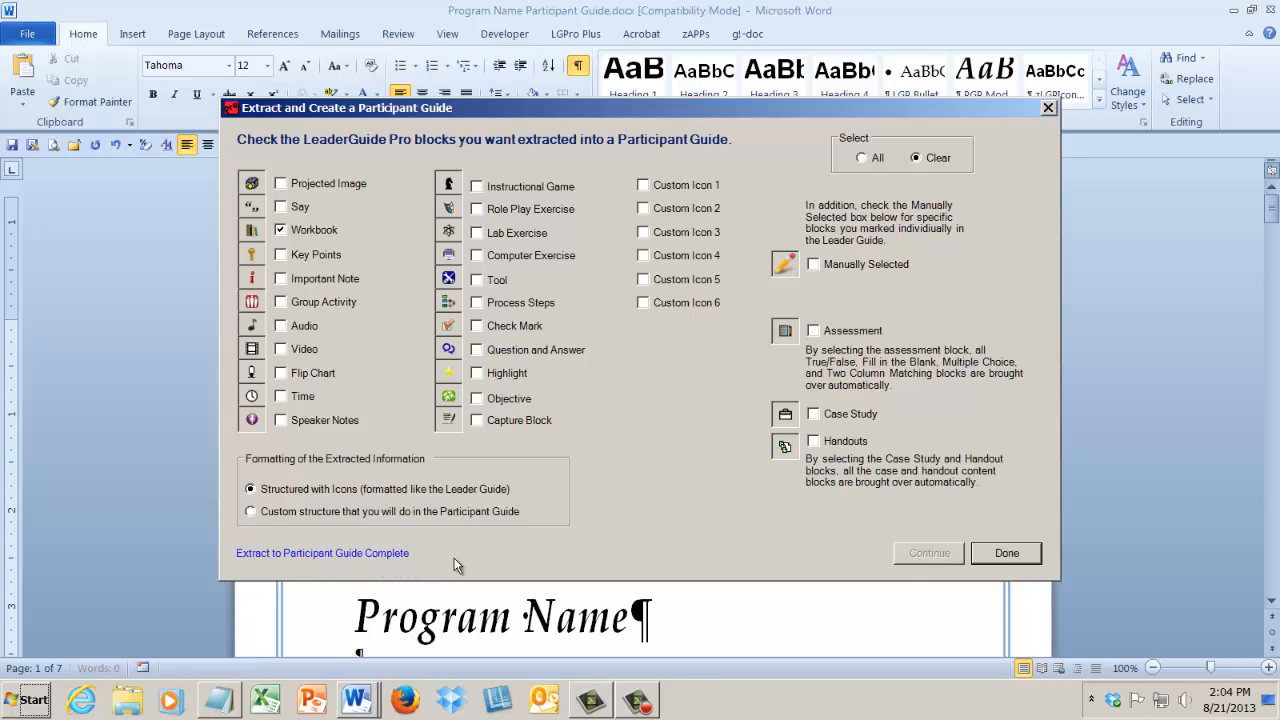
click(1007, 553)
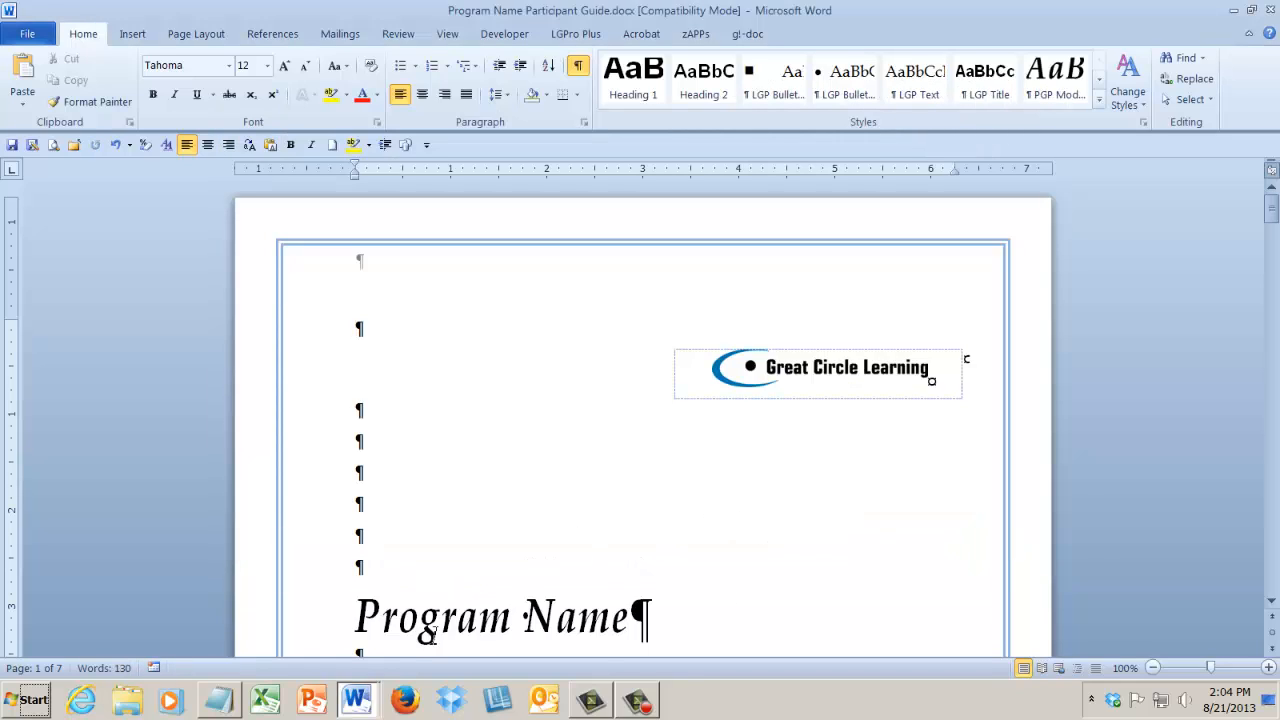
Replace the content lines of the participant guide's first Welcome workbook block with "Make tis difrenytuih\]'\]".
mouse_move(378, 700)
click(1271, 600)
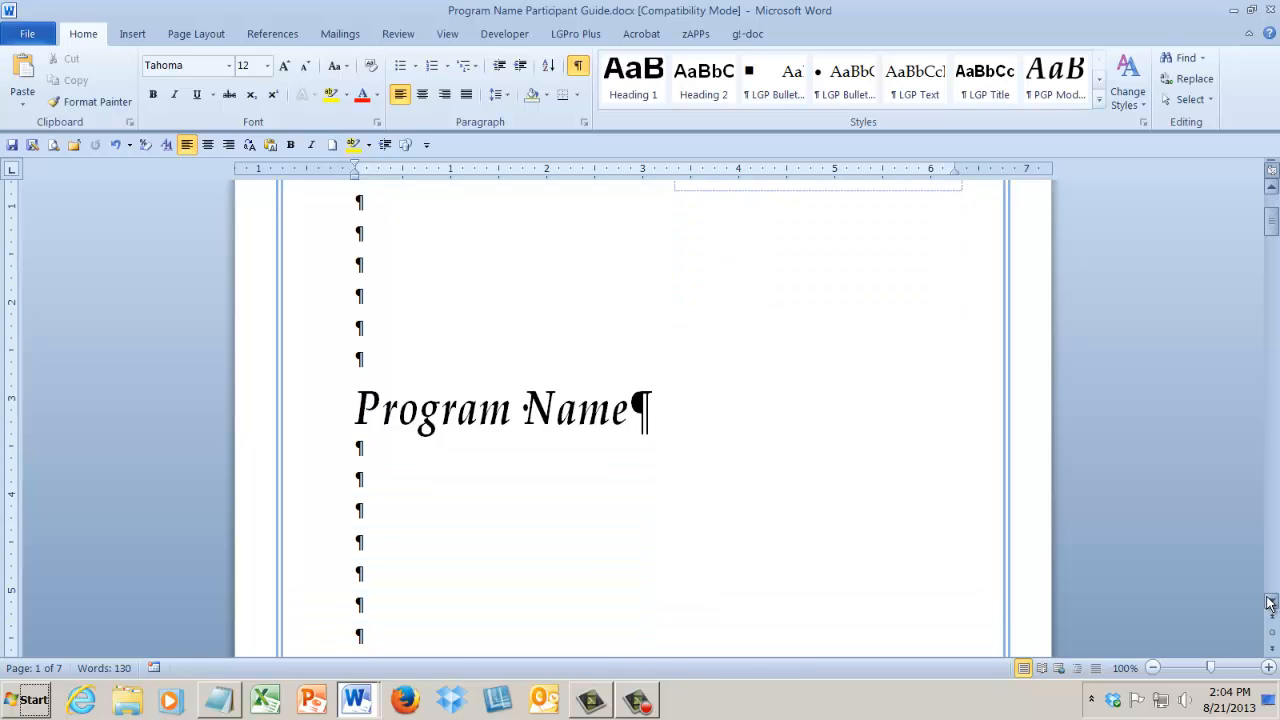
drag(1271, 230, 1274, 545)
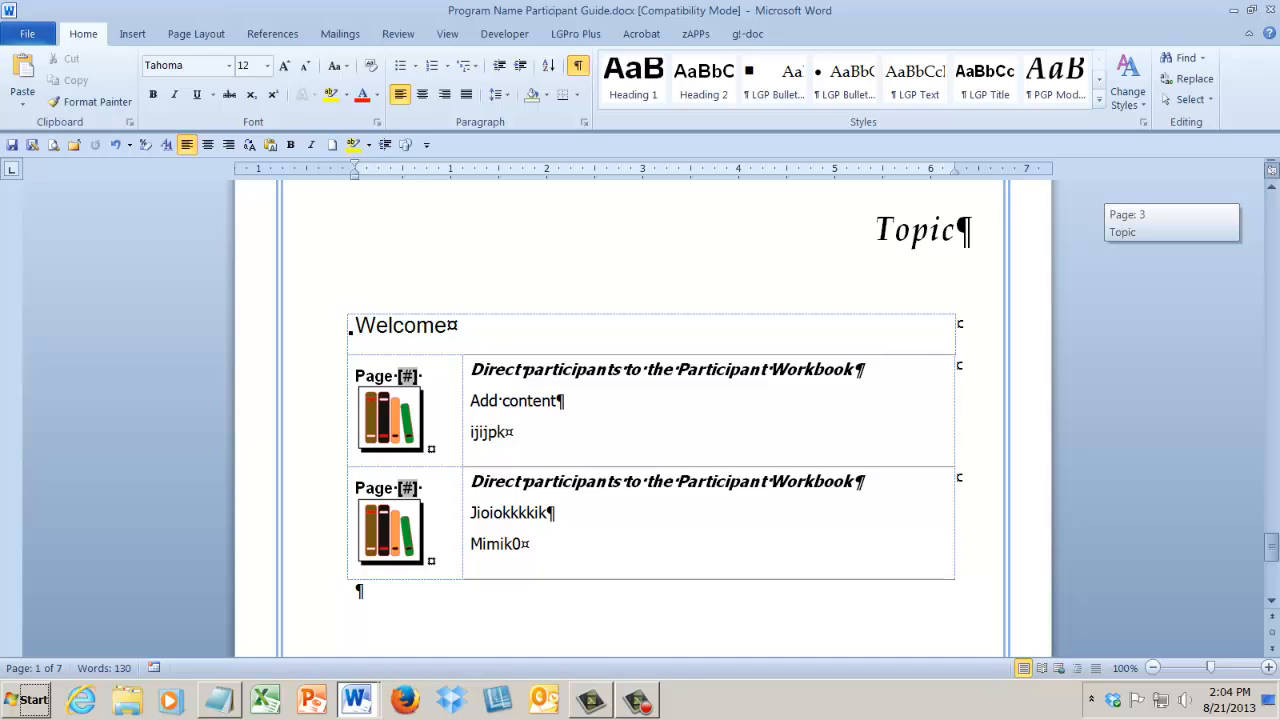
mouse_move(1273, 547)
mouse_down()
mouse_move(1273, 573)
mouse_move(1273, 522)
mouse_move(1273, 547)
mouse_up()
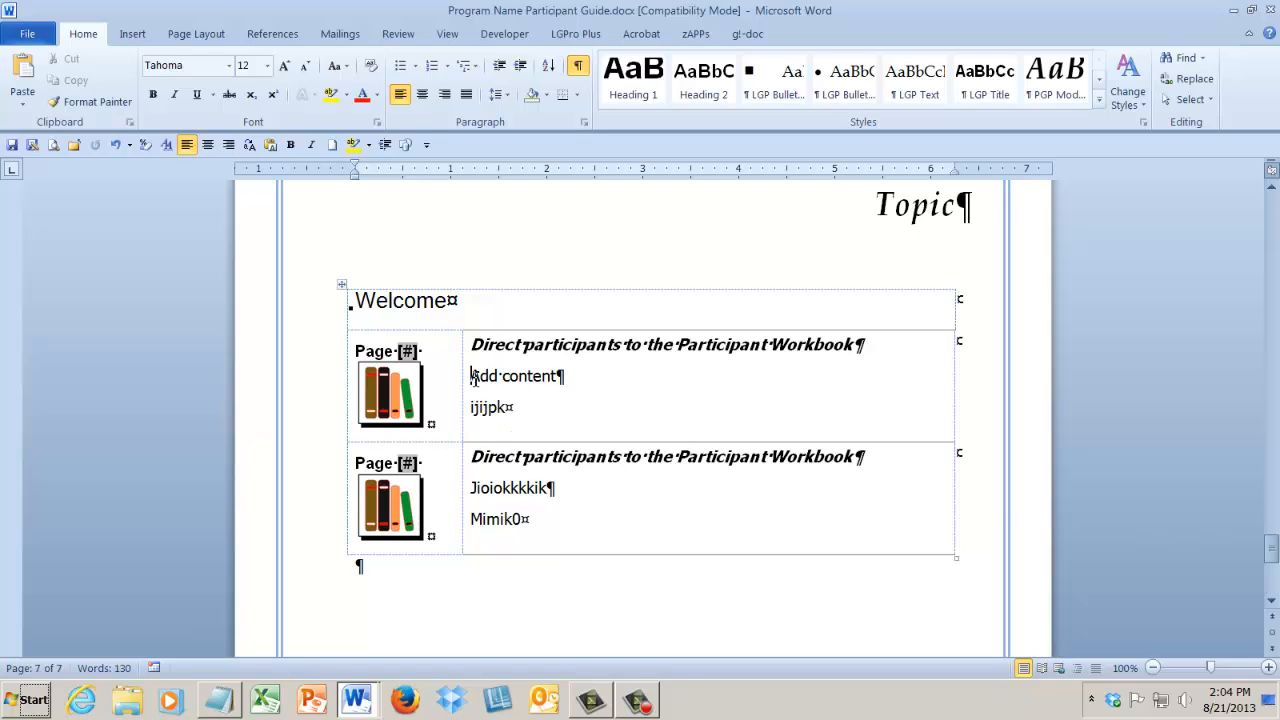
drag(474, 376, 507, 416)
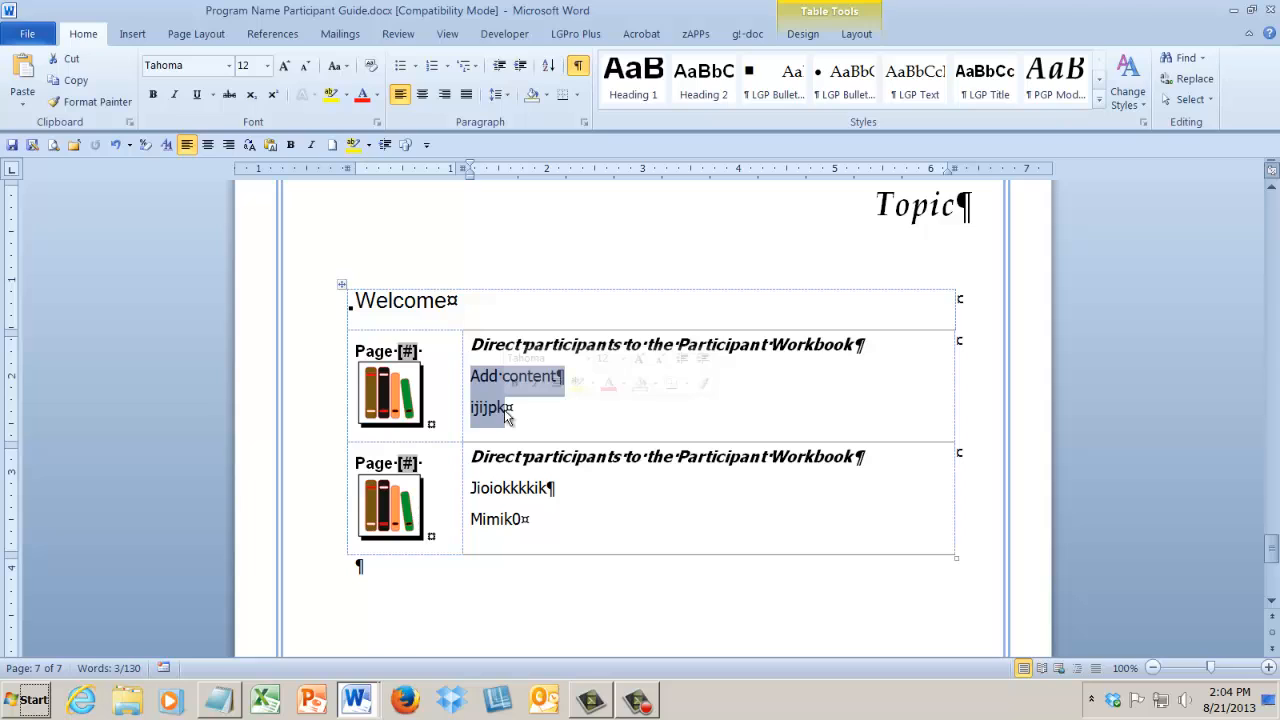
text(Make t)
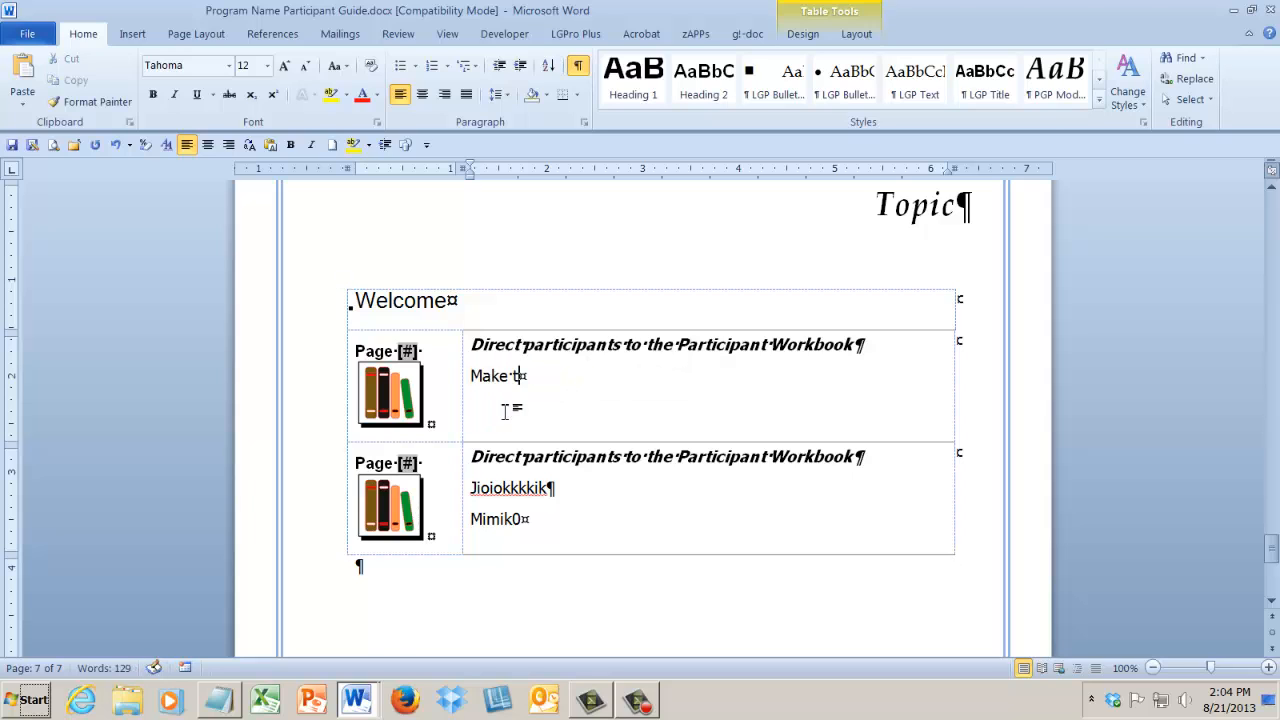
text(is difrenytuih\]'\])
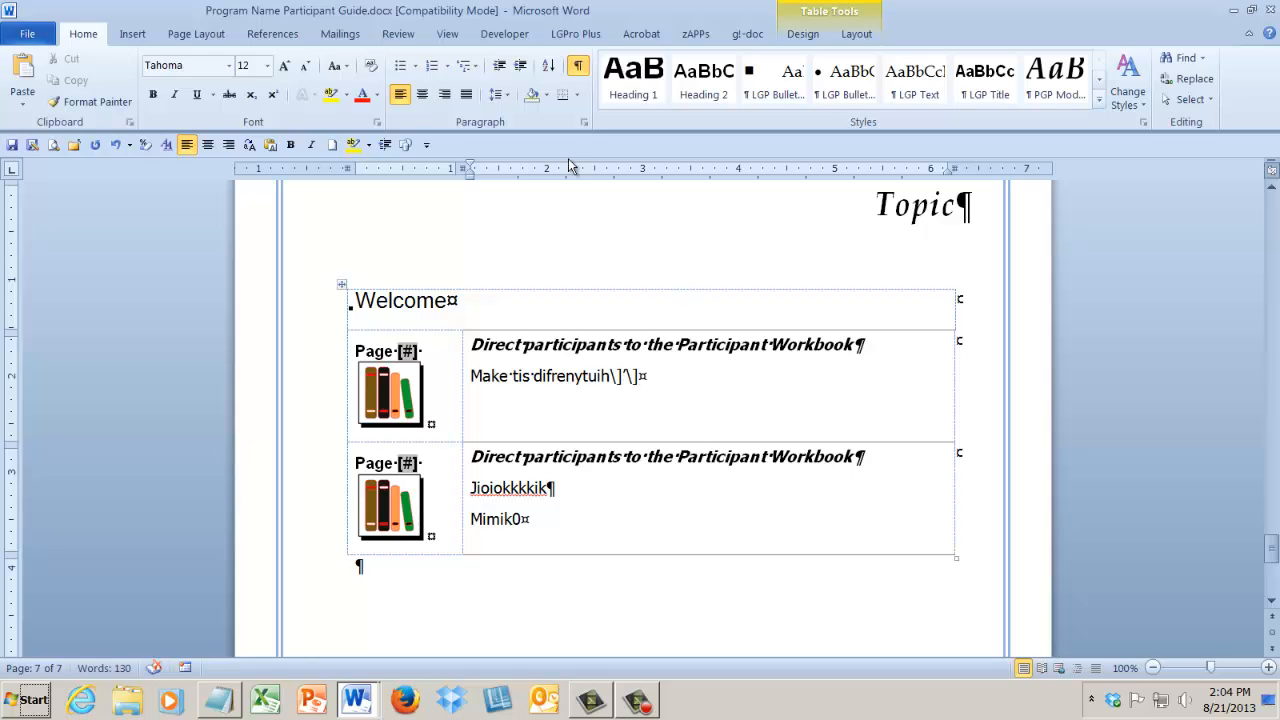
Add a "Capture your notes here." block below the first Welcome workbook block and fill it with ruled writing lines.
click(590, 36)
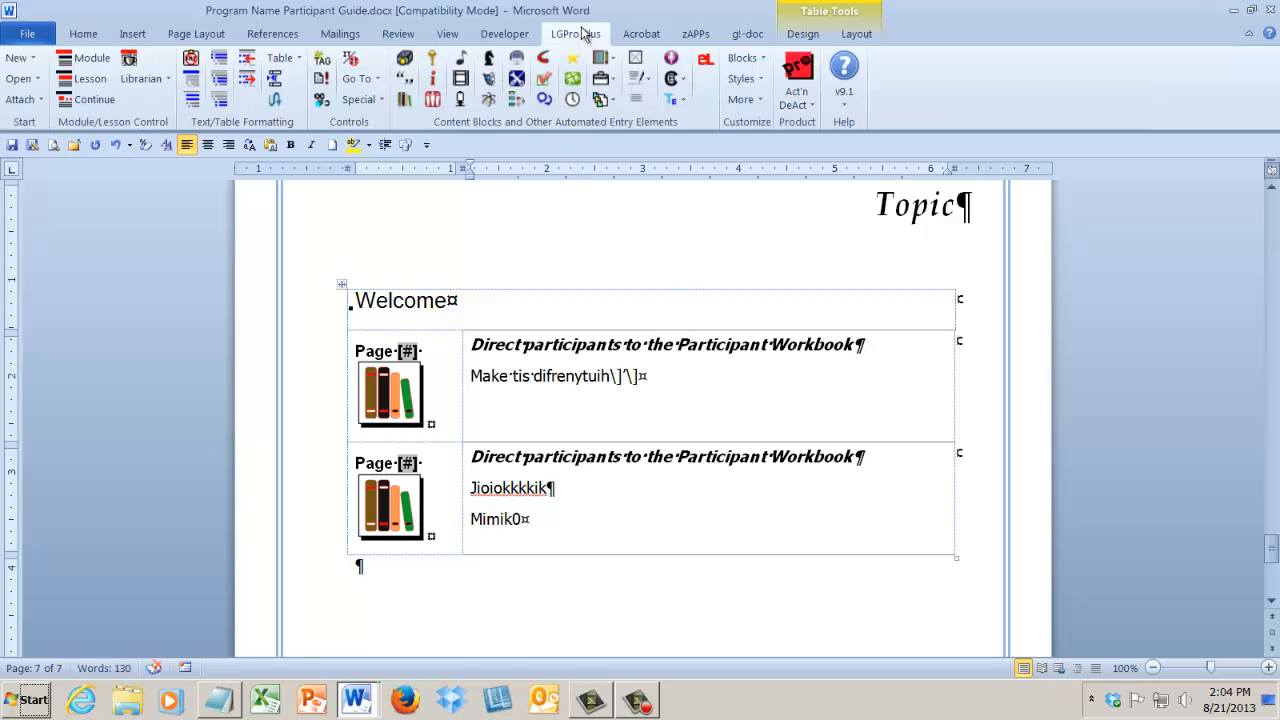
click(642, 96)
click(664, 102)
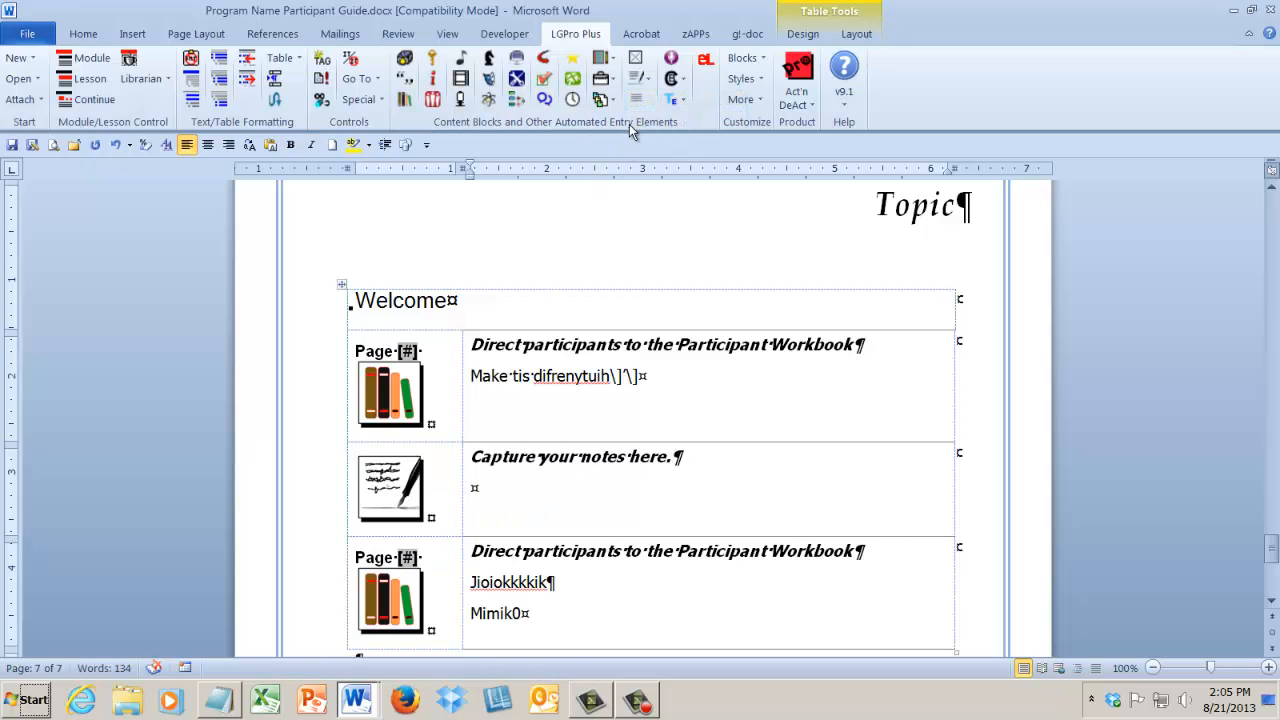
click(634, 100)
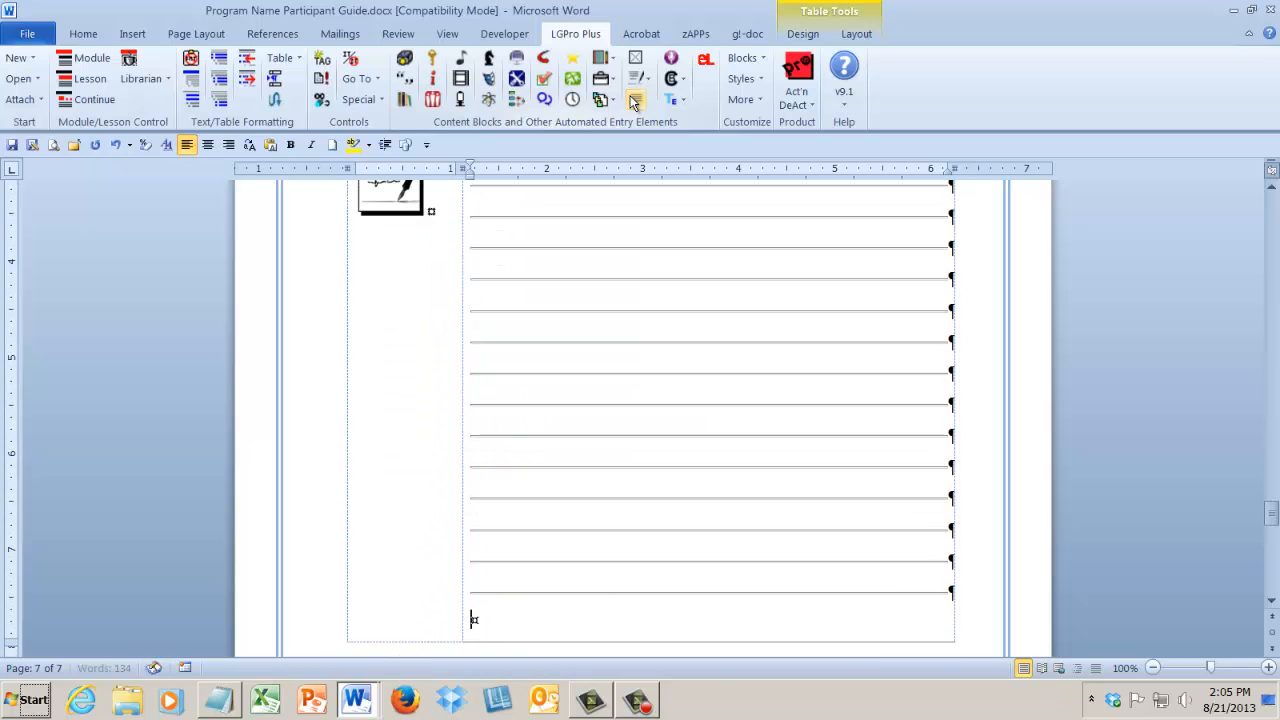
Add a Key Points block after the "Mimik0" workbook block, enter two underscore fill-in lines as its bullets, and save the participant guide.
click(1272, 602)
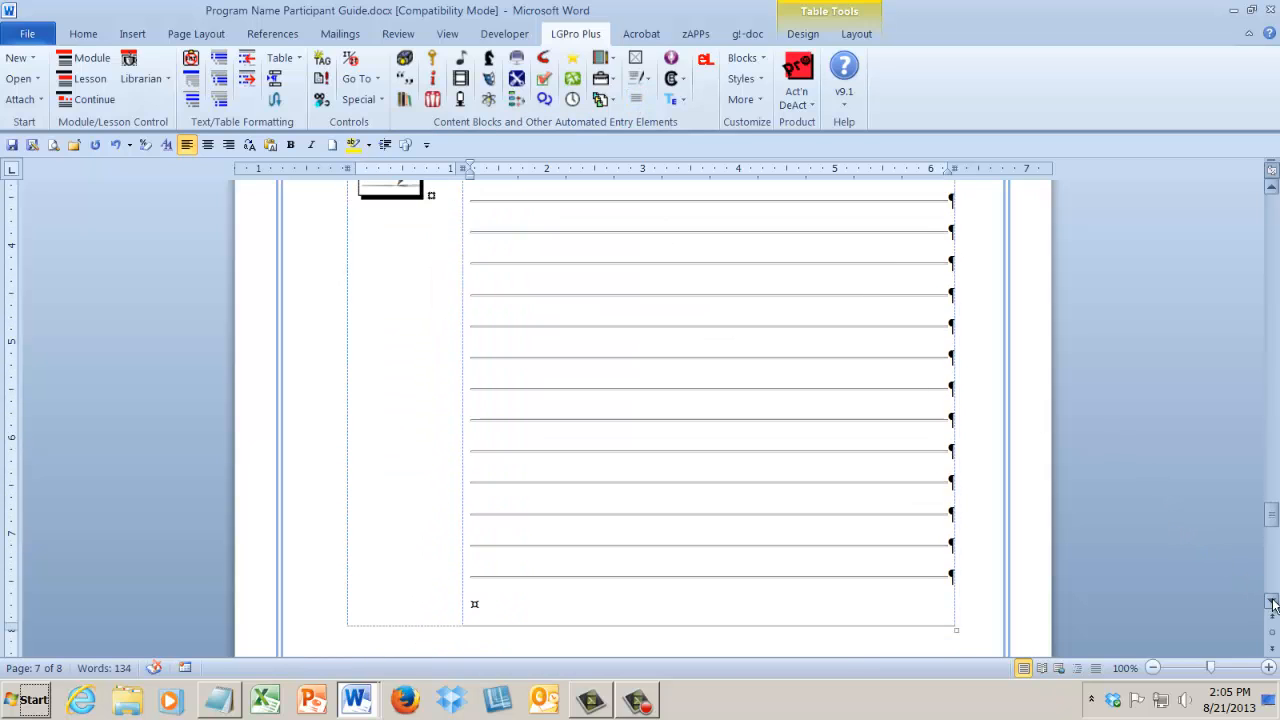
click(1272, 602)
drag(1272, 602, 1273, 604)
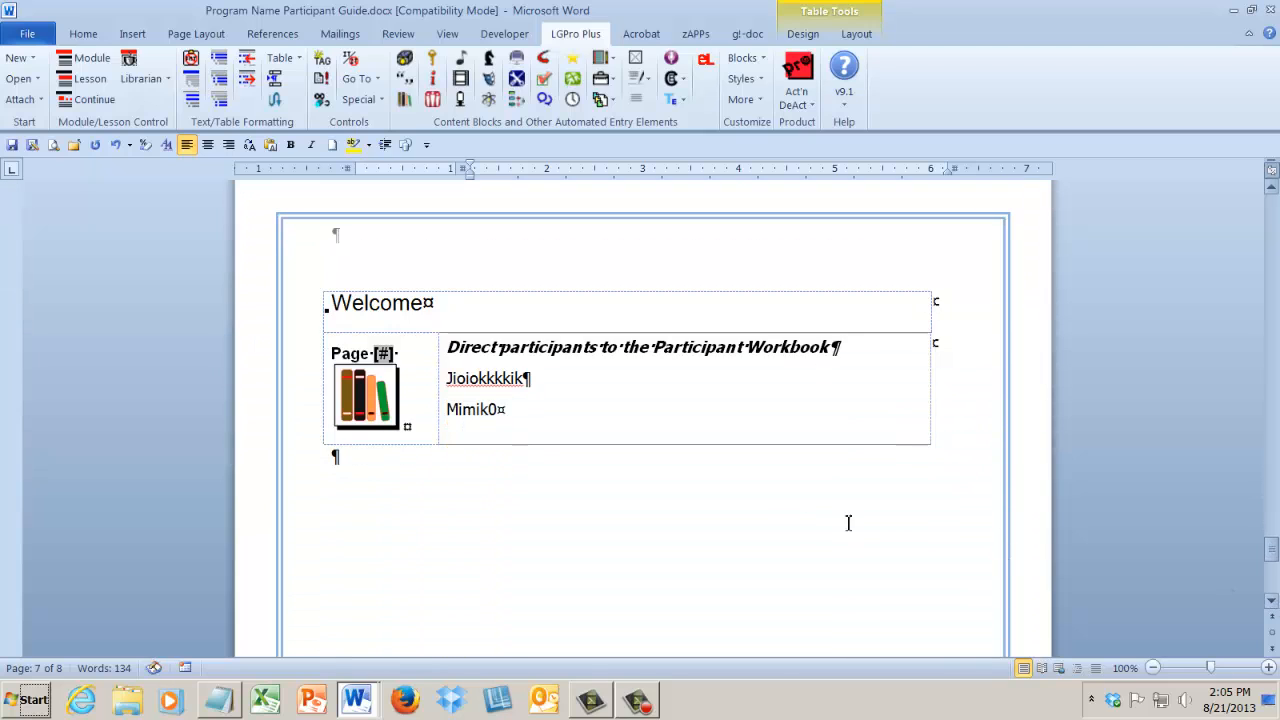
click(570, 417)
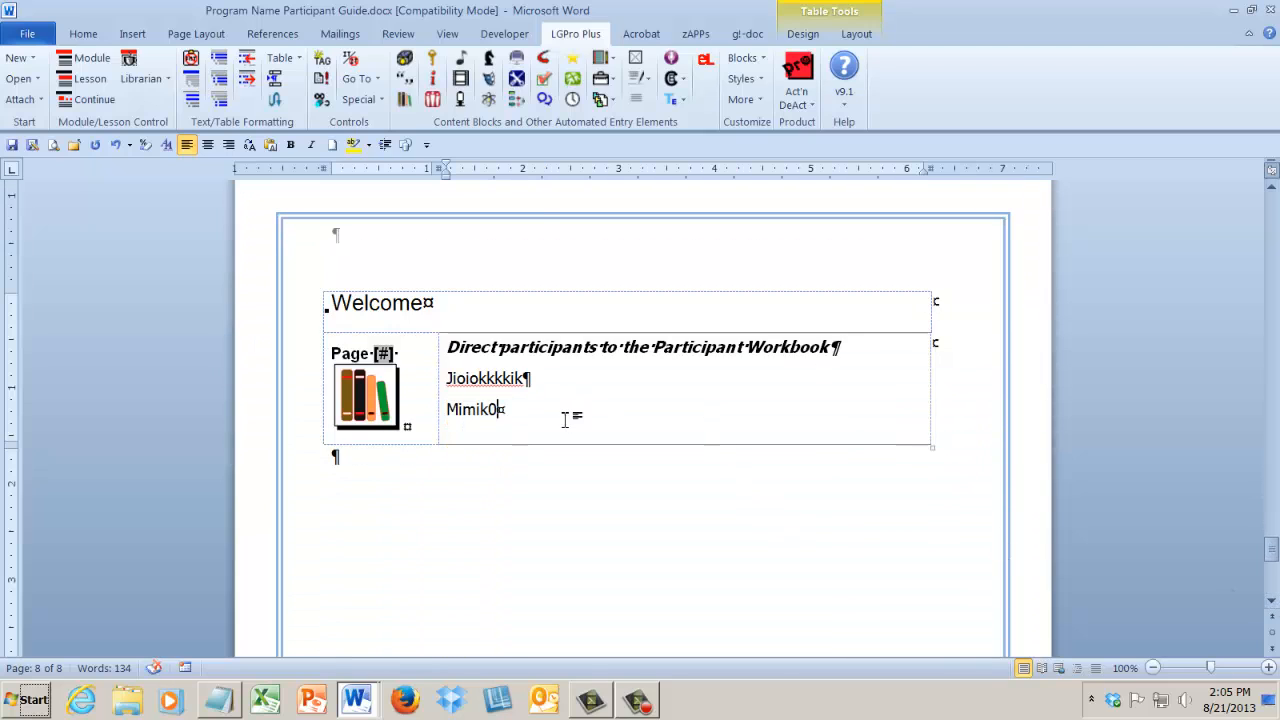
click(461, 80)
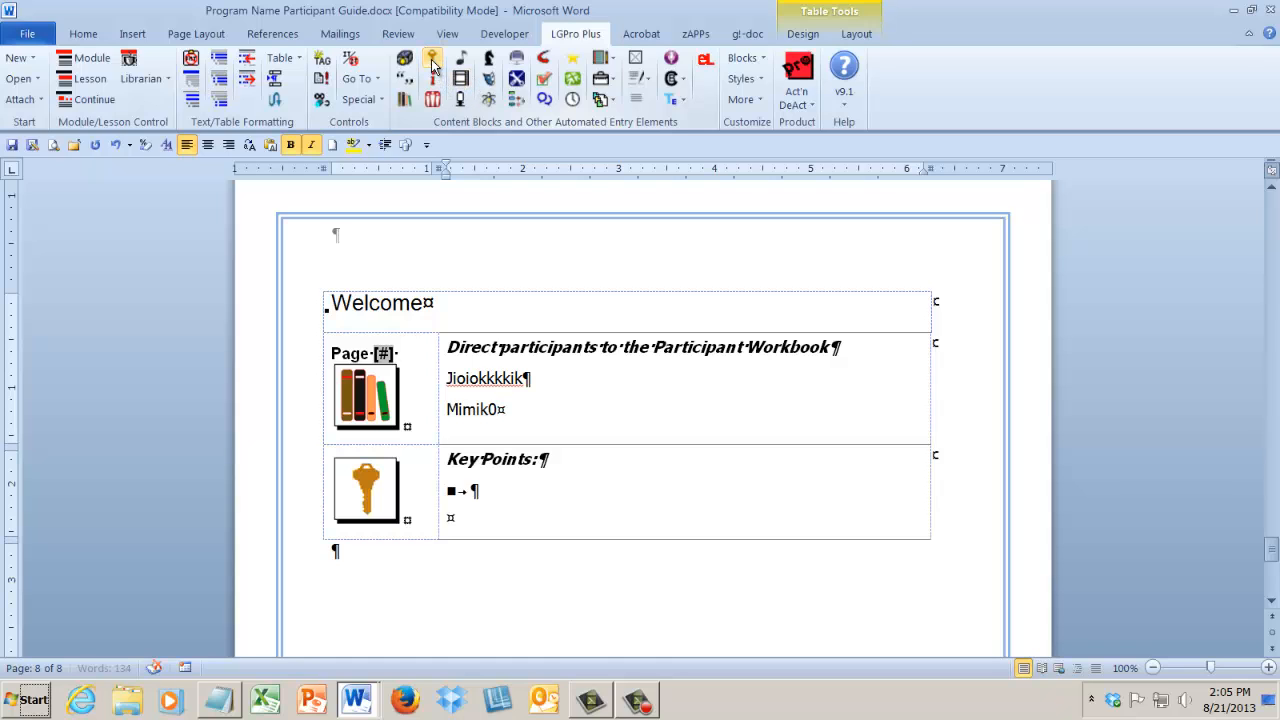
click(500, 493)
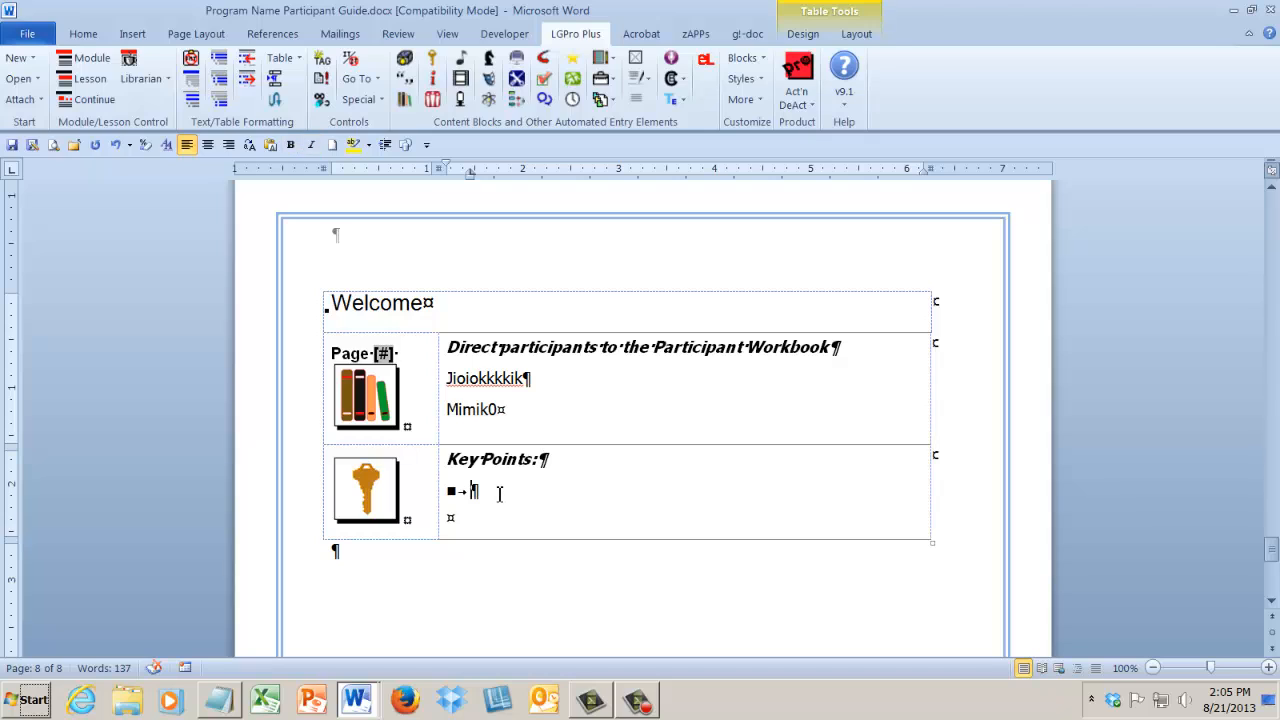
text(________________________________)
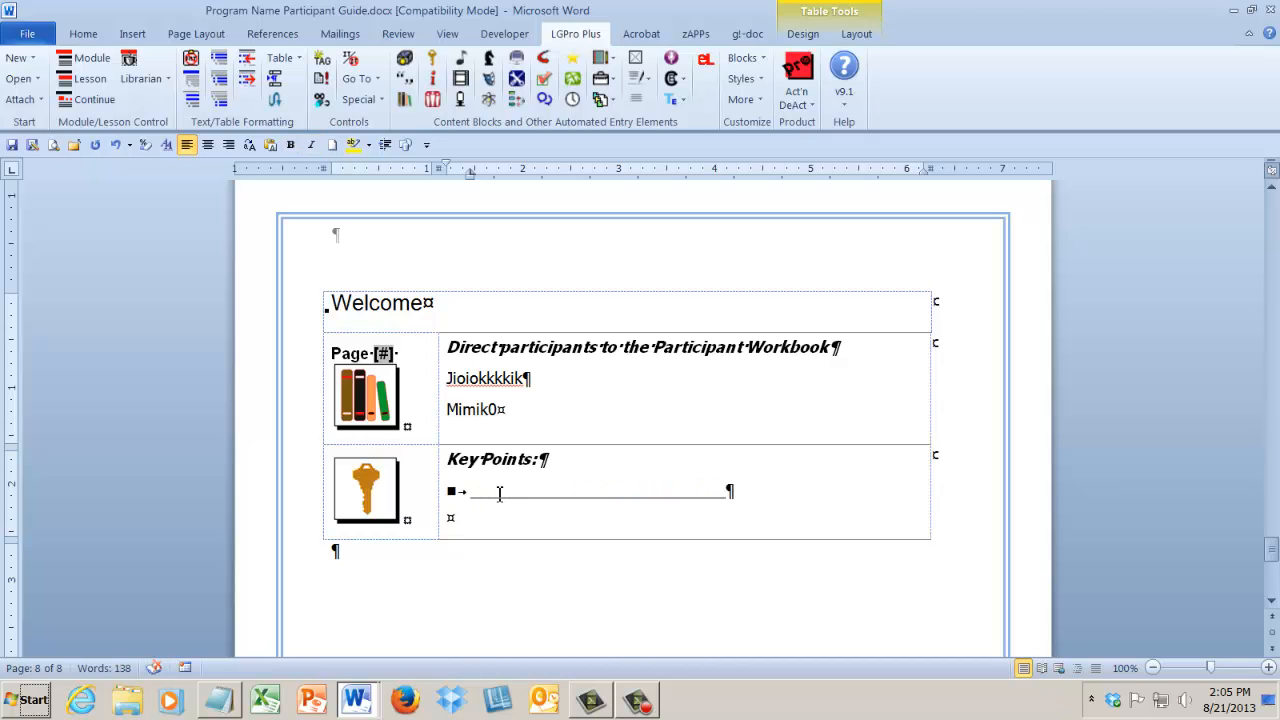
key(Return)
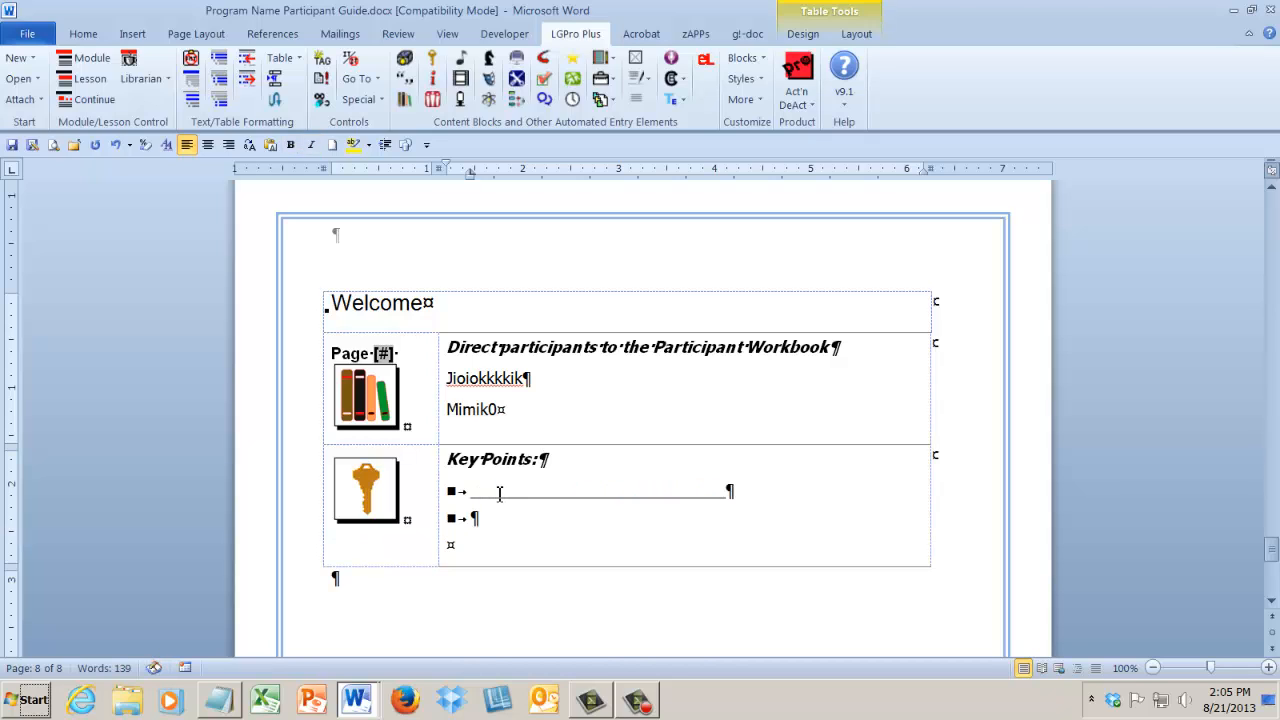
text(_________________________________________)
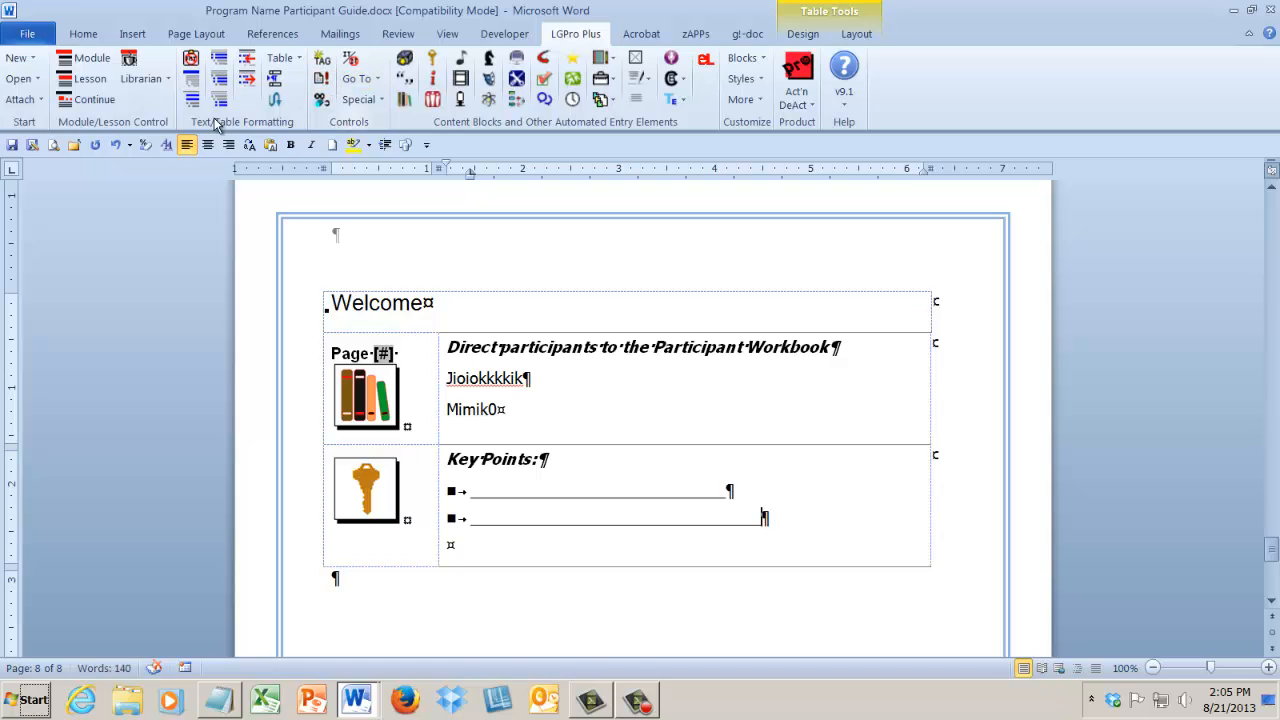
click(12, 145)
Replace the "Jioiokkkkik" line in the second workbook block with "Chaging tis".
click(442, 379)
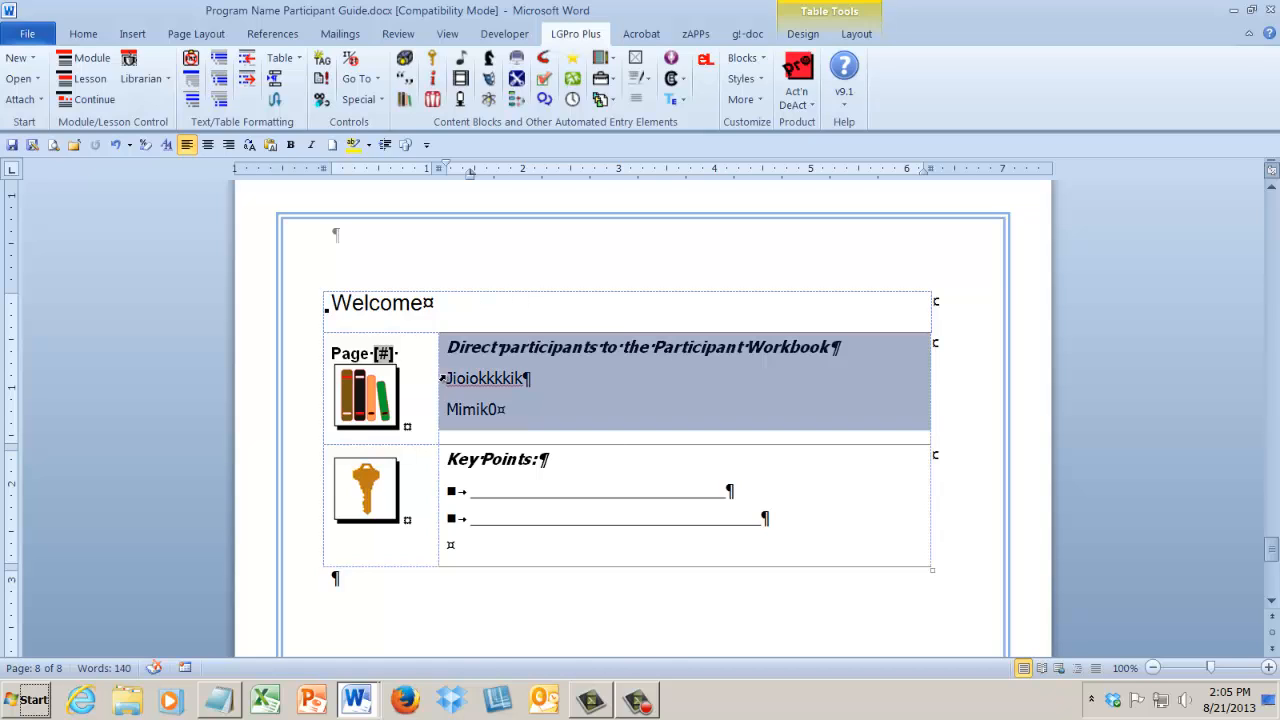
drag(447, 379, 541, 383)
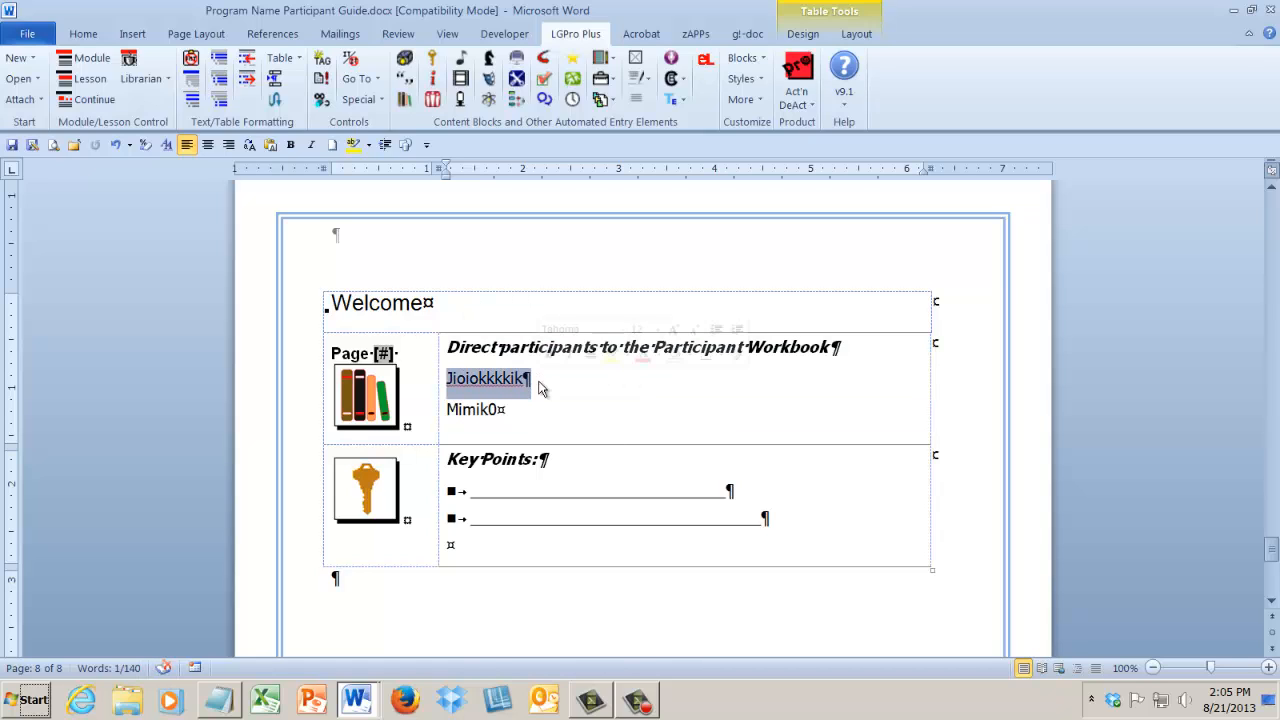
text(chaging tis)
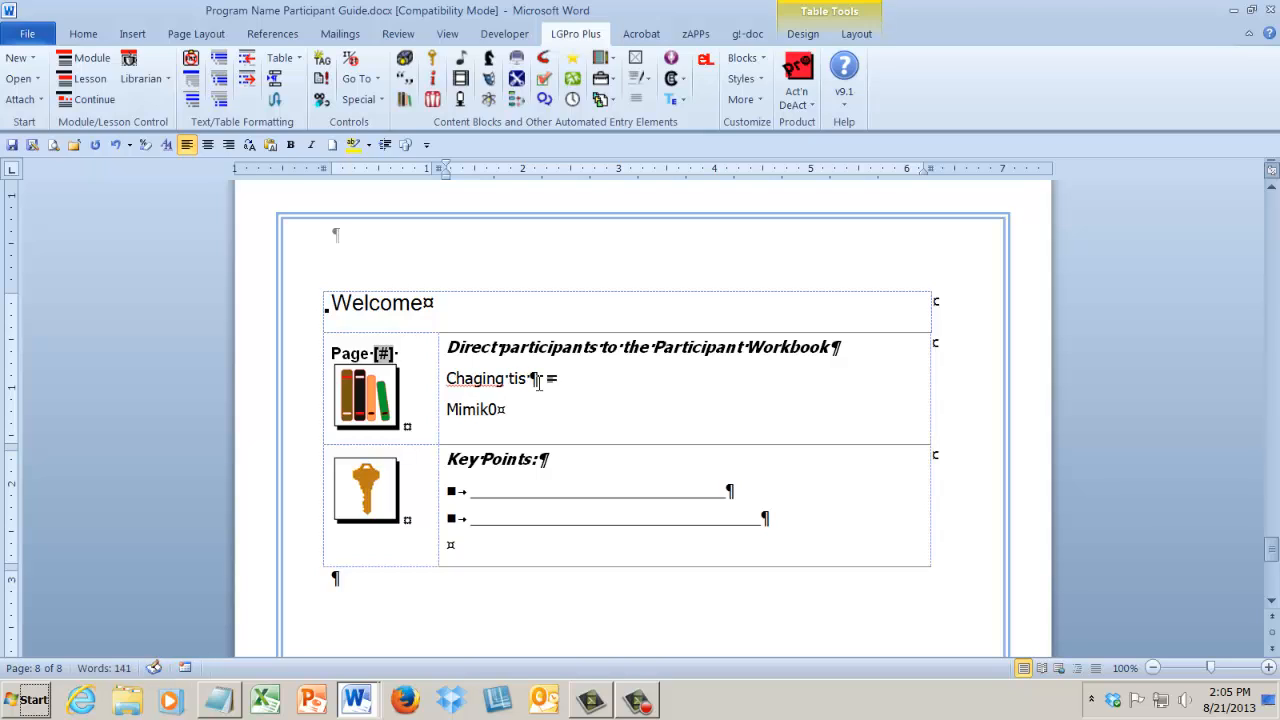
Delete the "Direct participants to the Participant Workbook" heading from this block and format "Chaging tis" as the block title.
drag(456, 357, 845, 357)
key(Delete)
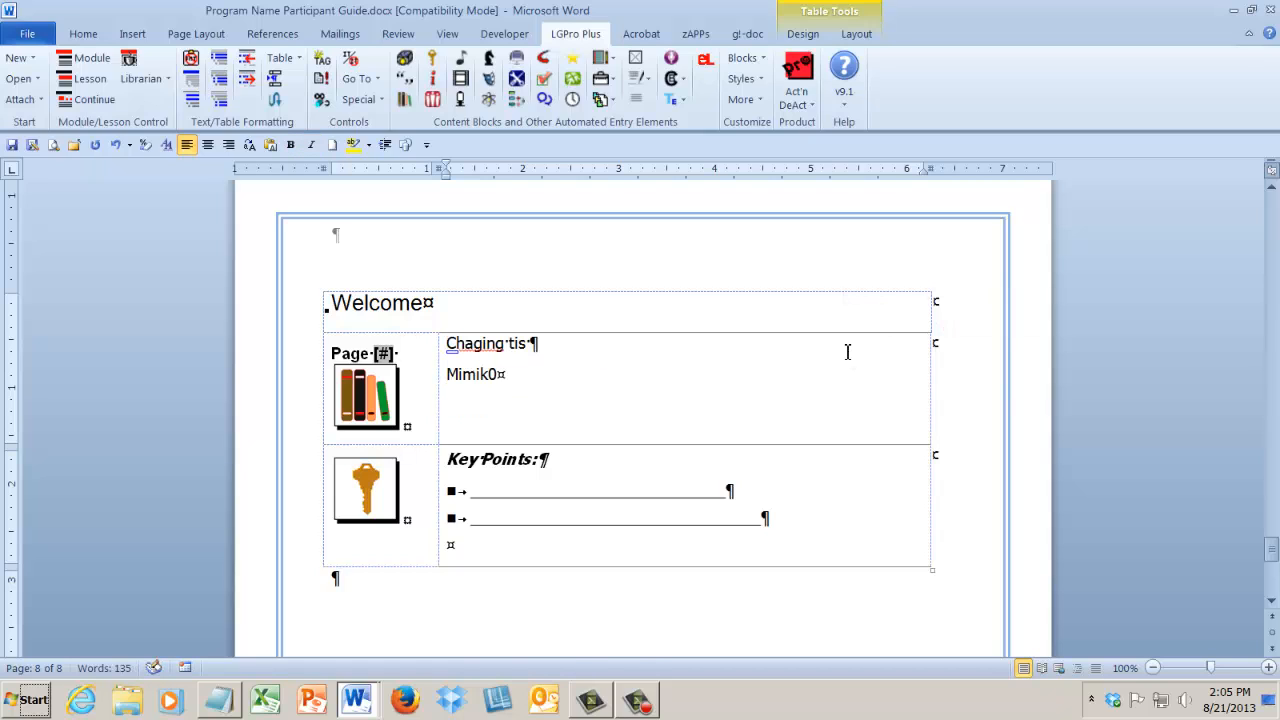
click(191, 79)
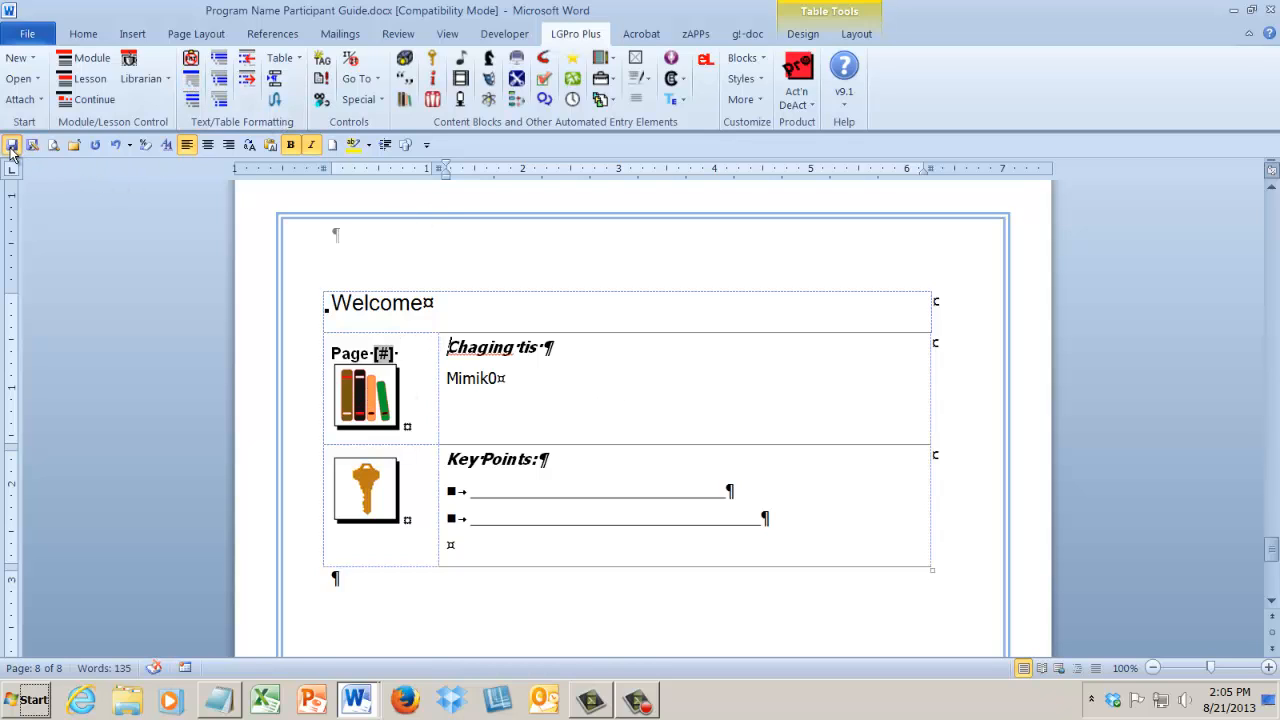
Switch to Program Name Leader Guide.docx and save it.
click(356, 699)
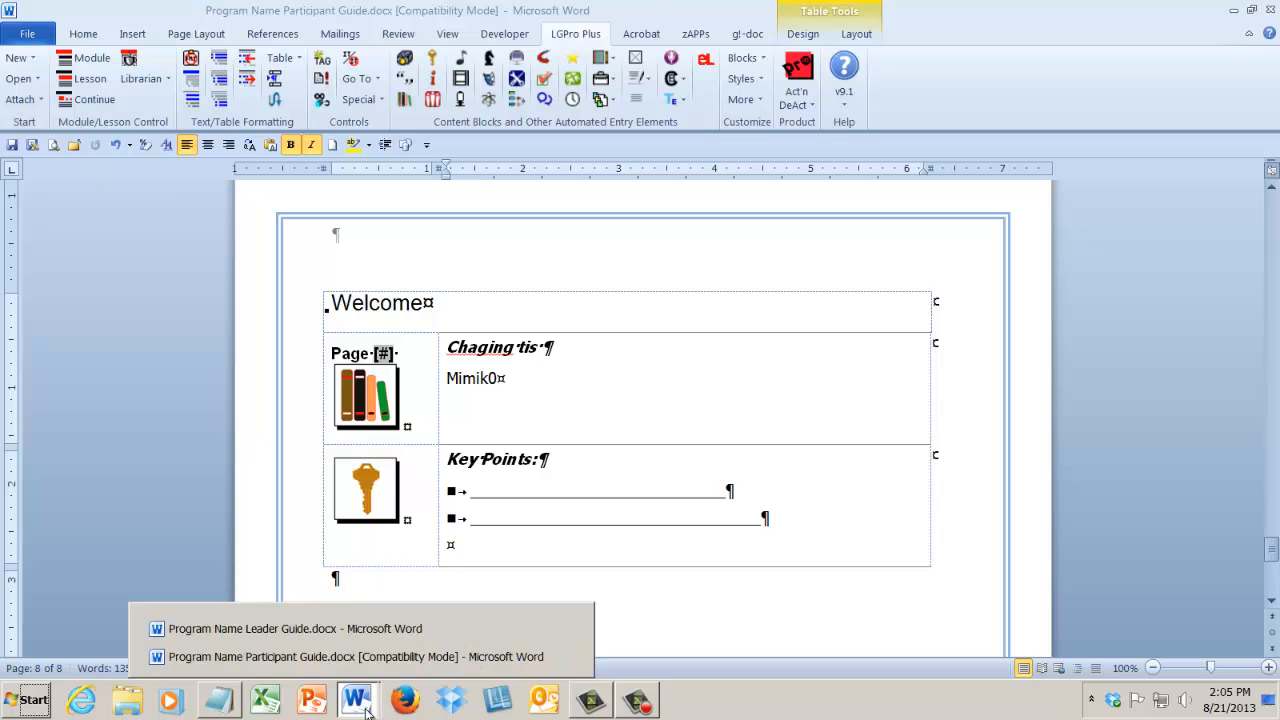
click(351, 630)
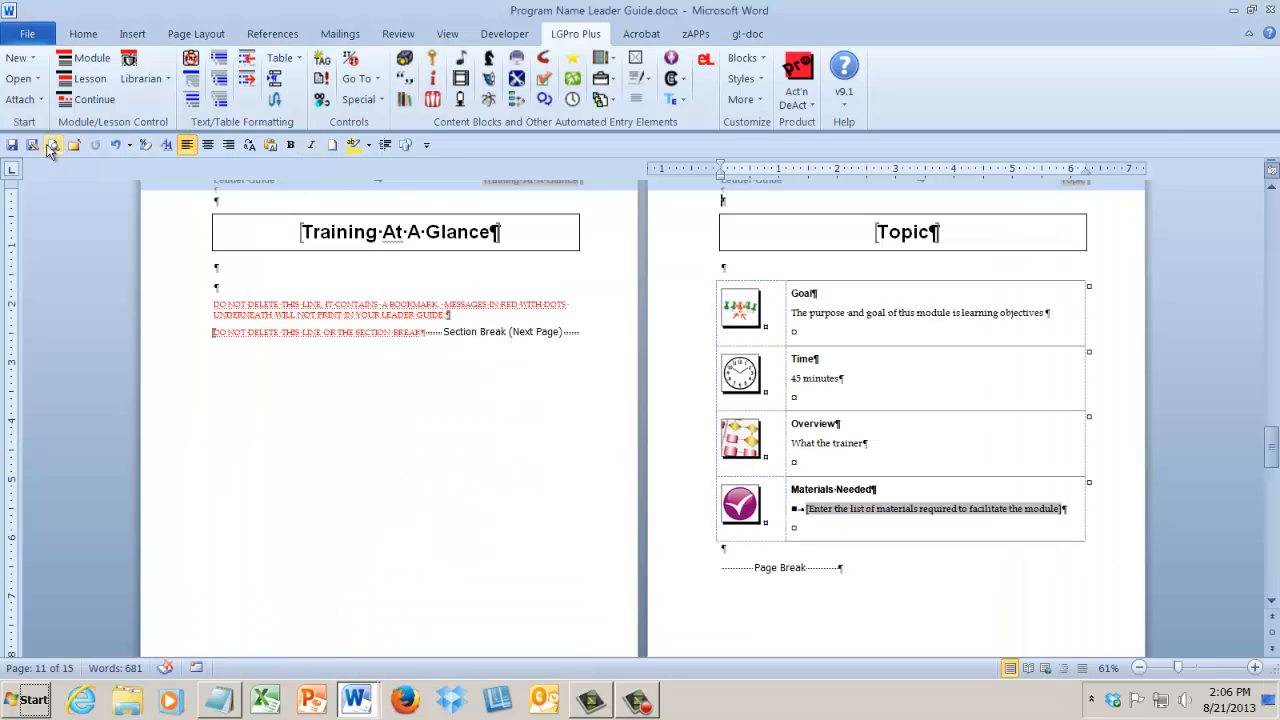
click(12, 147)
drag(1179, 667, 1197, 670)
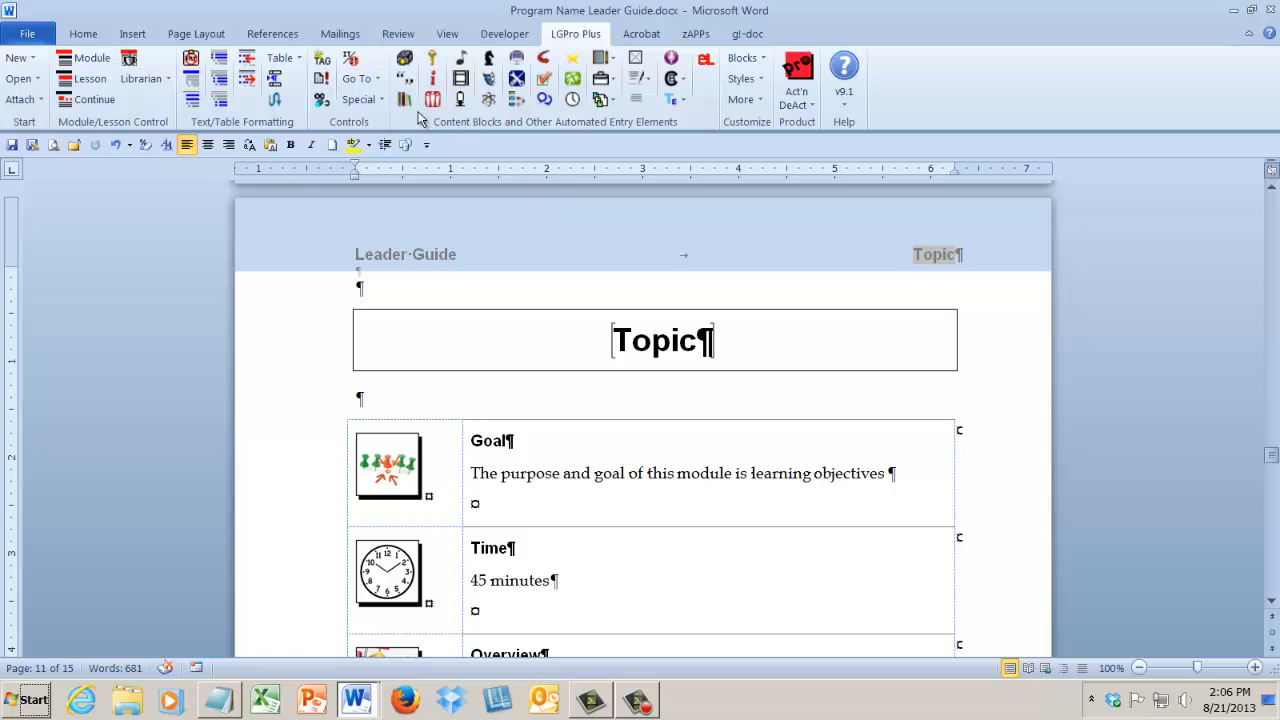
Start Sync Participant Workbook Blocks and select Program Name Participant Guide.docx as the guide to sync with.
click(360, 99)
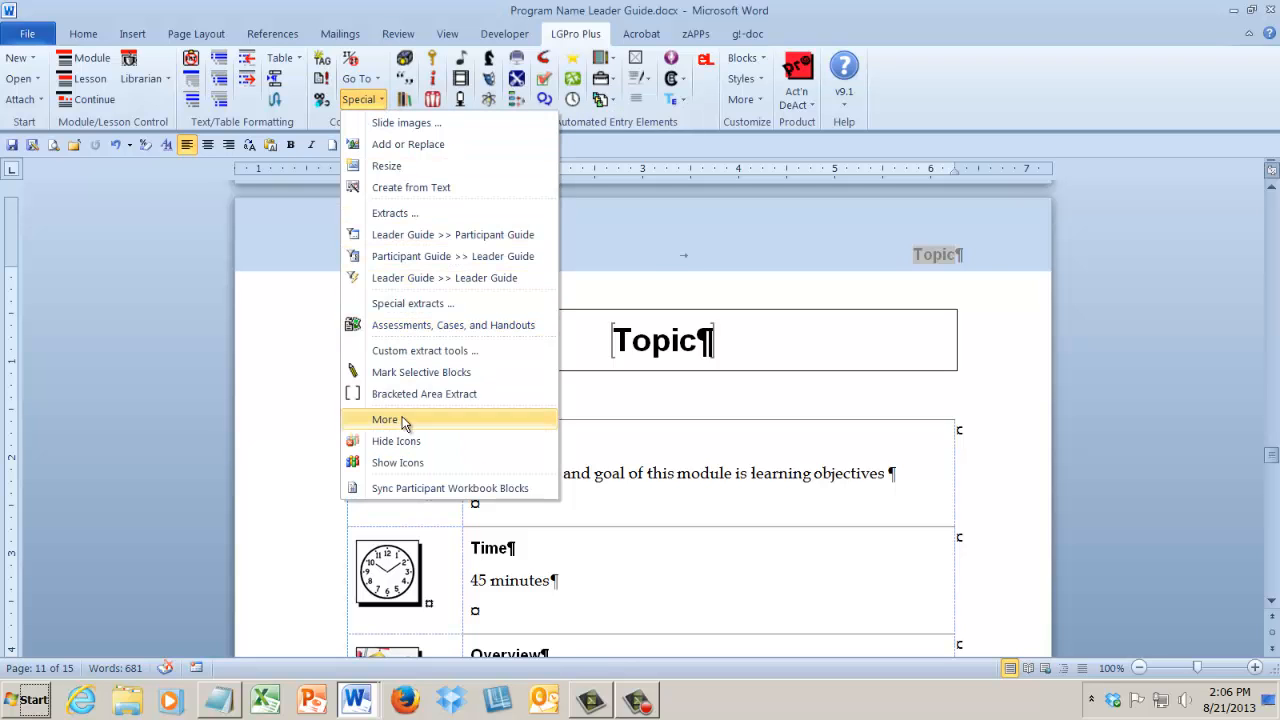
click(392, 489)
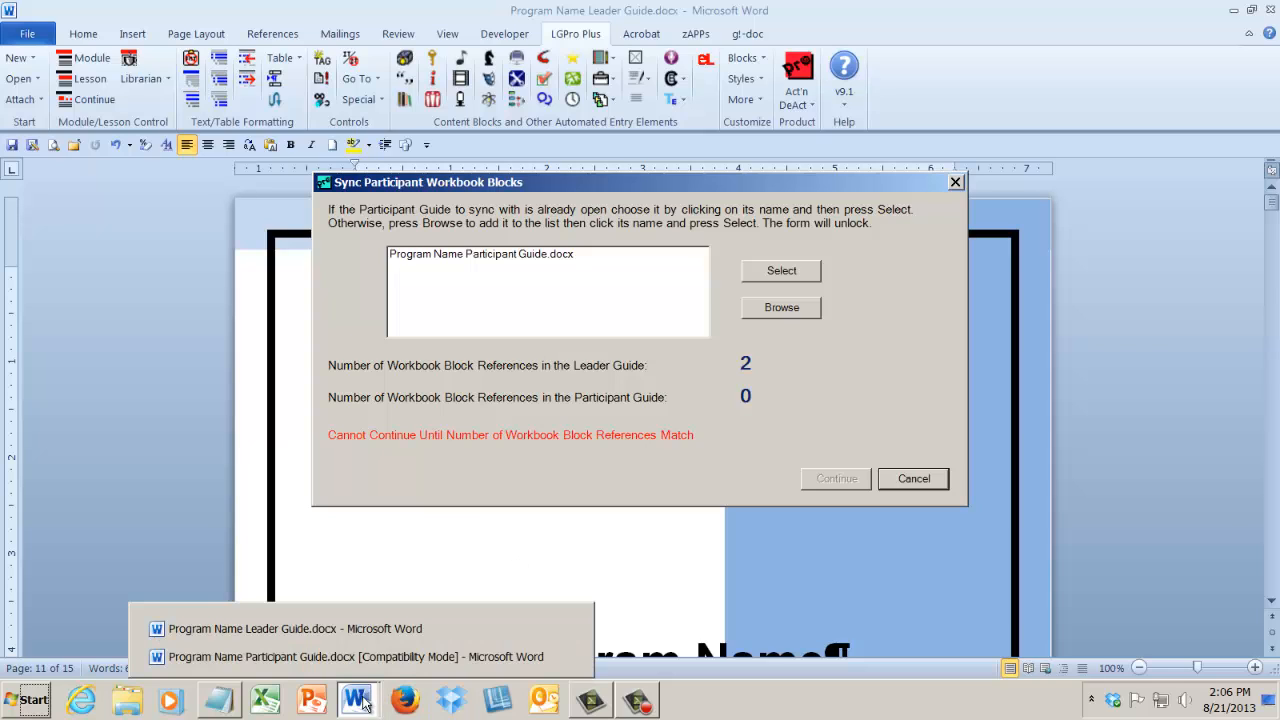
click(529, 262)
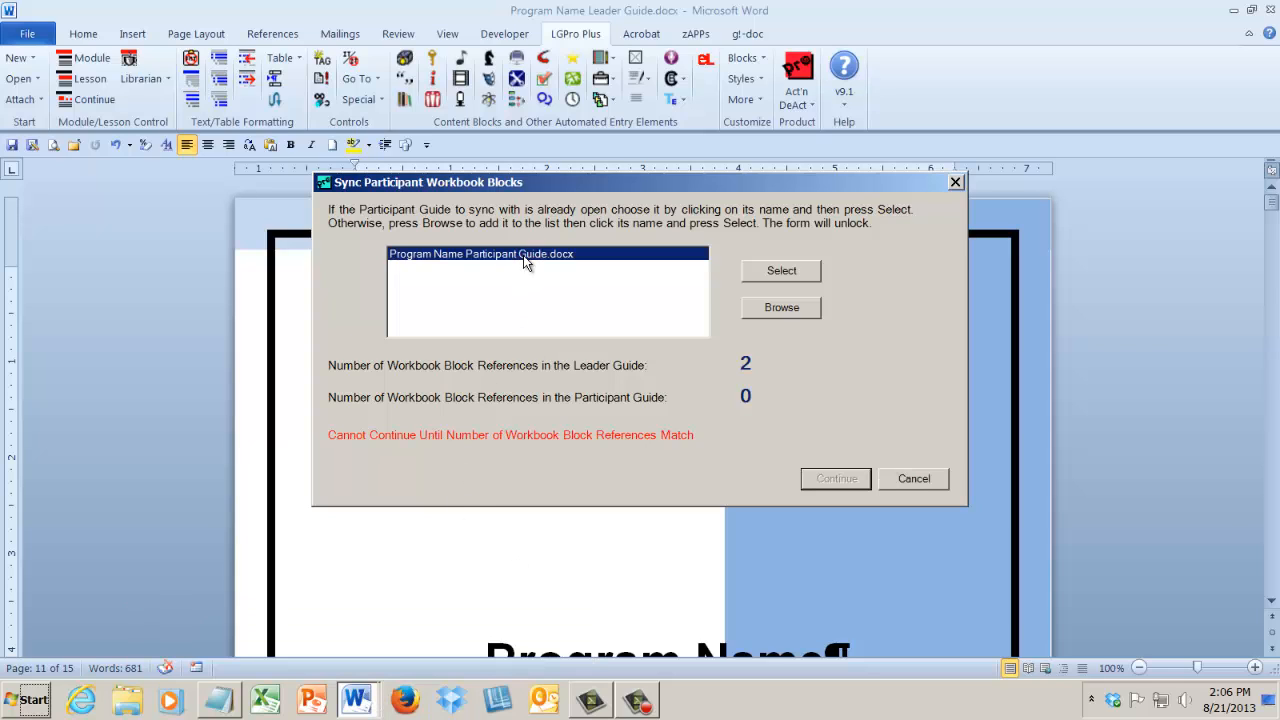
click(789, 276)
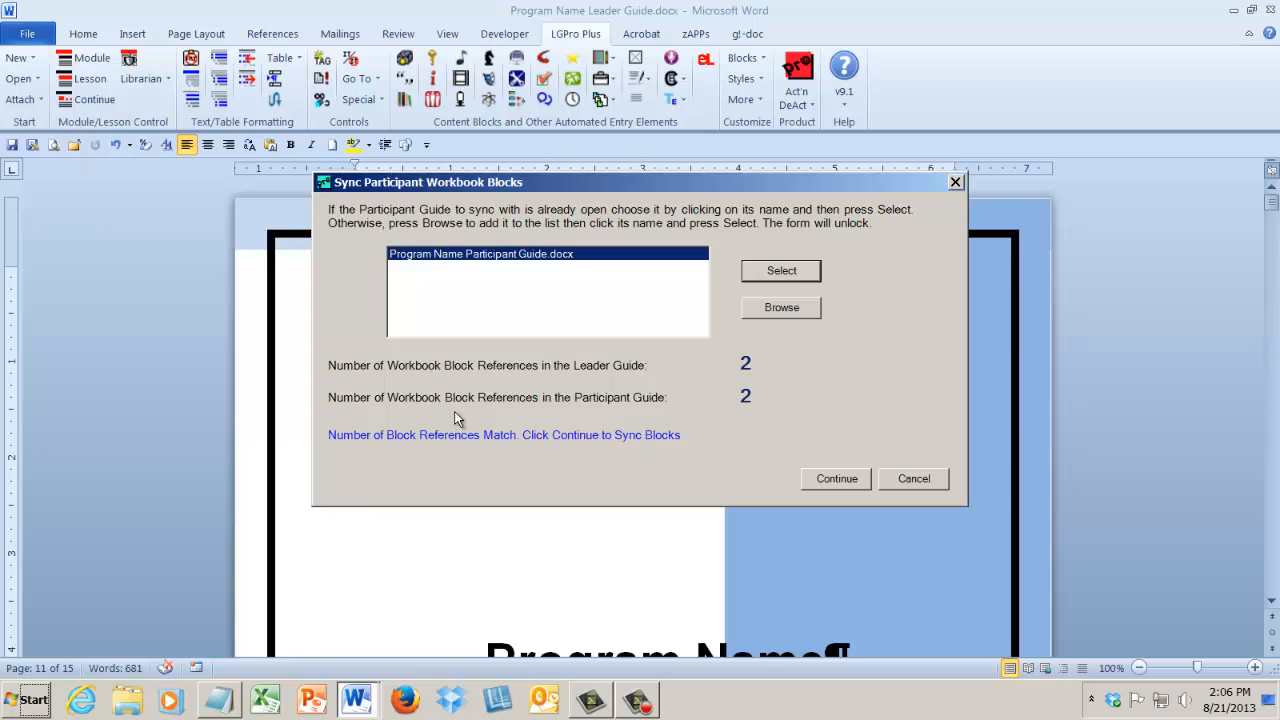
Sync the workbook blocks using the Page Numbers and Content option.
click(836, 480)
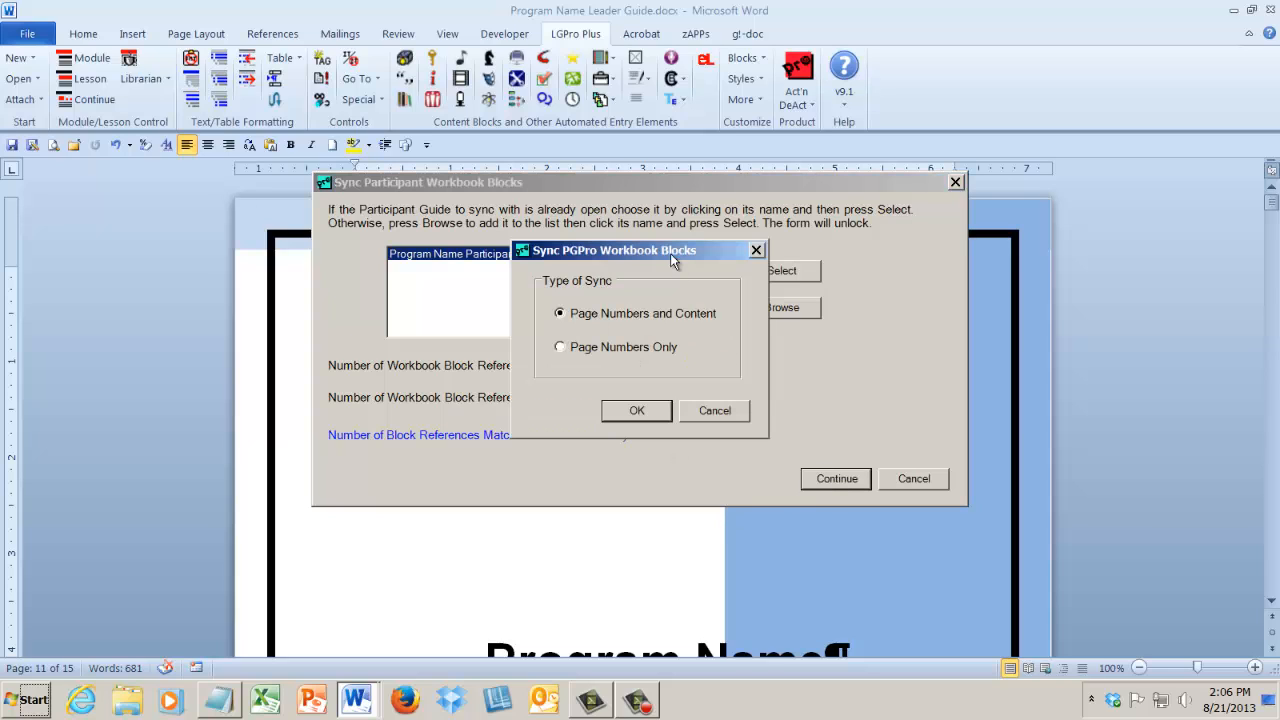
drag(656, 250, 570, 197)
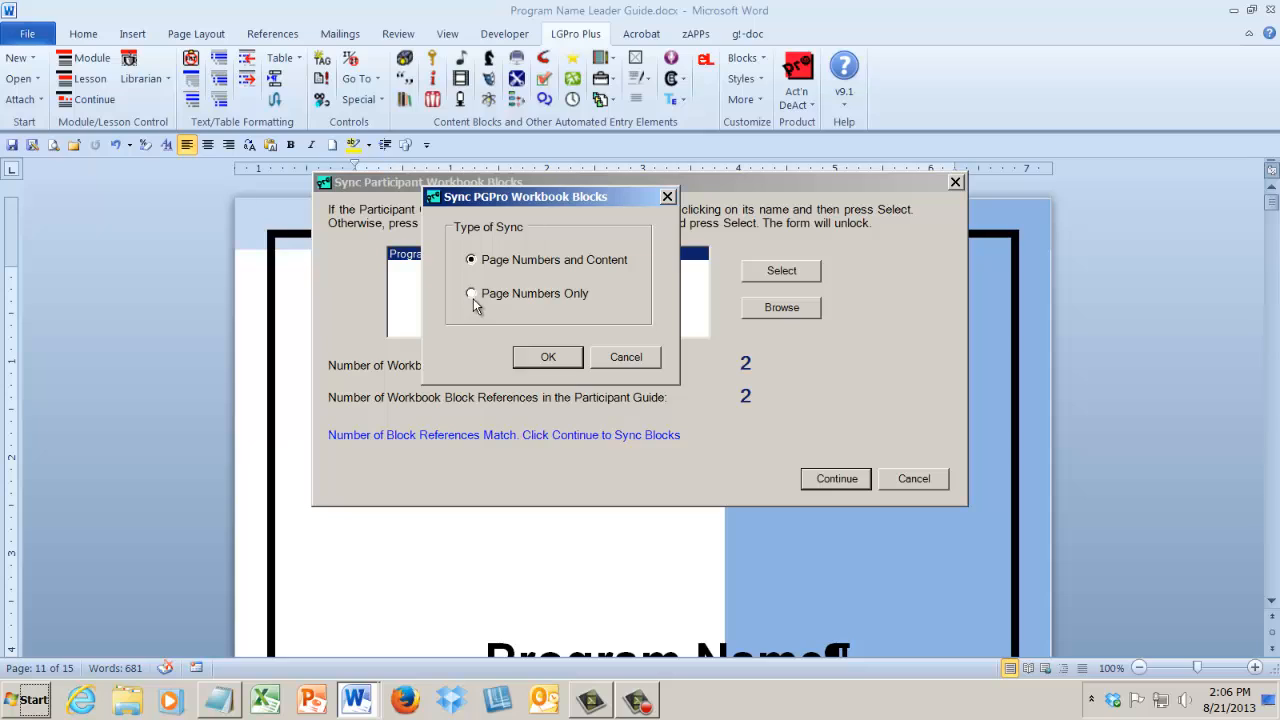
click(472, 262)
click(547, 358)
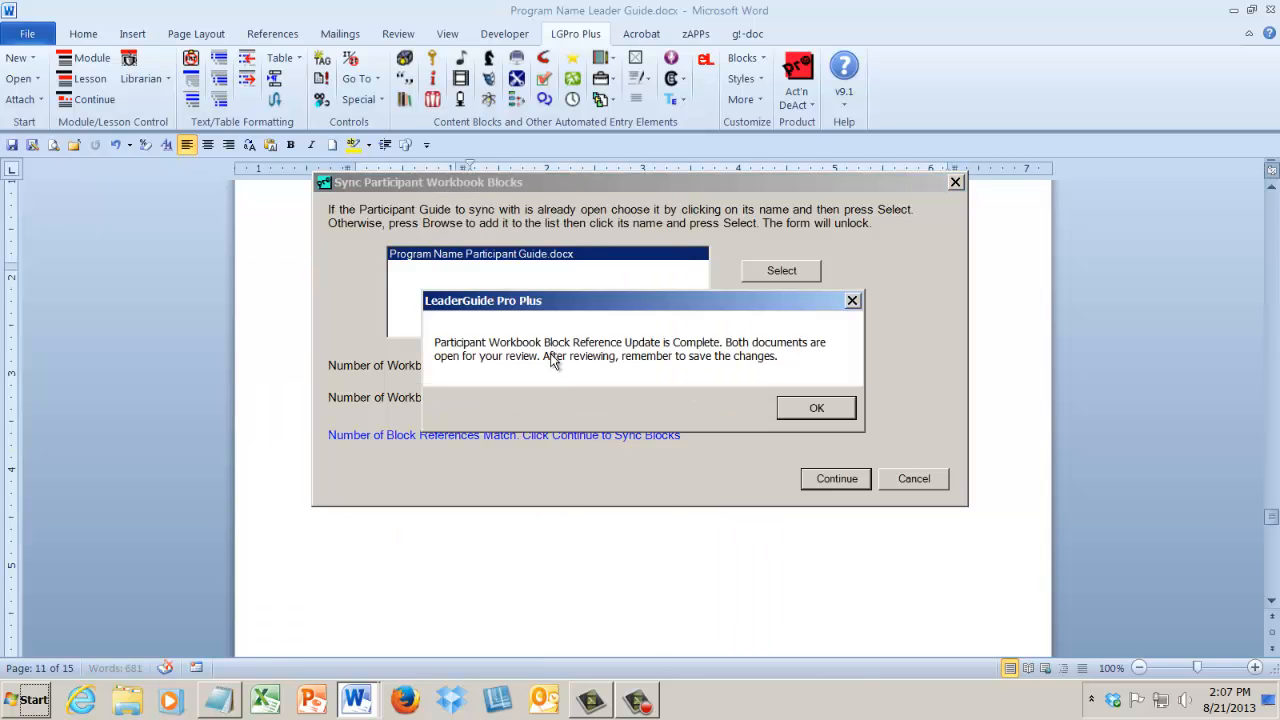
click(810, 407)
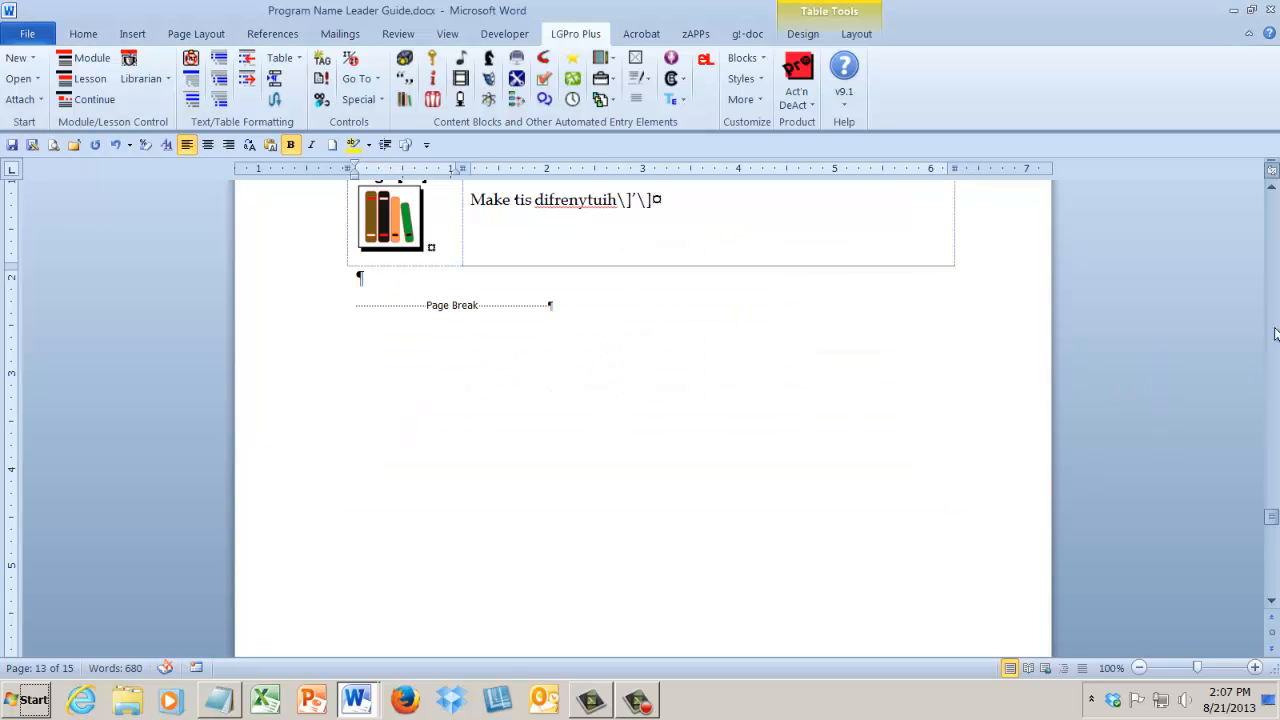
Examine the page references and content of both synced workbook blocks in the leader guide's Welcome lesson.
click(1272, 189)
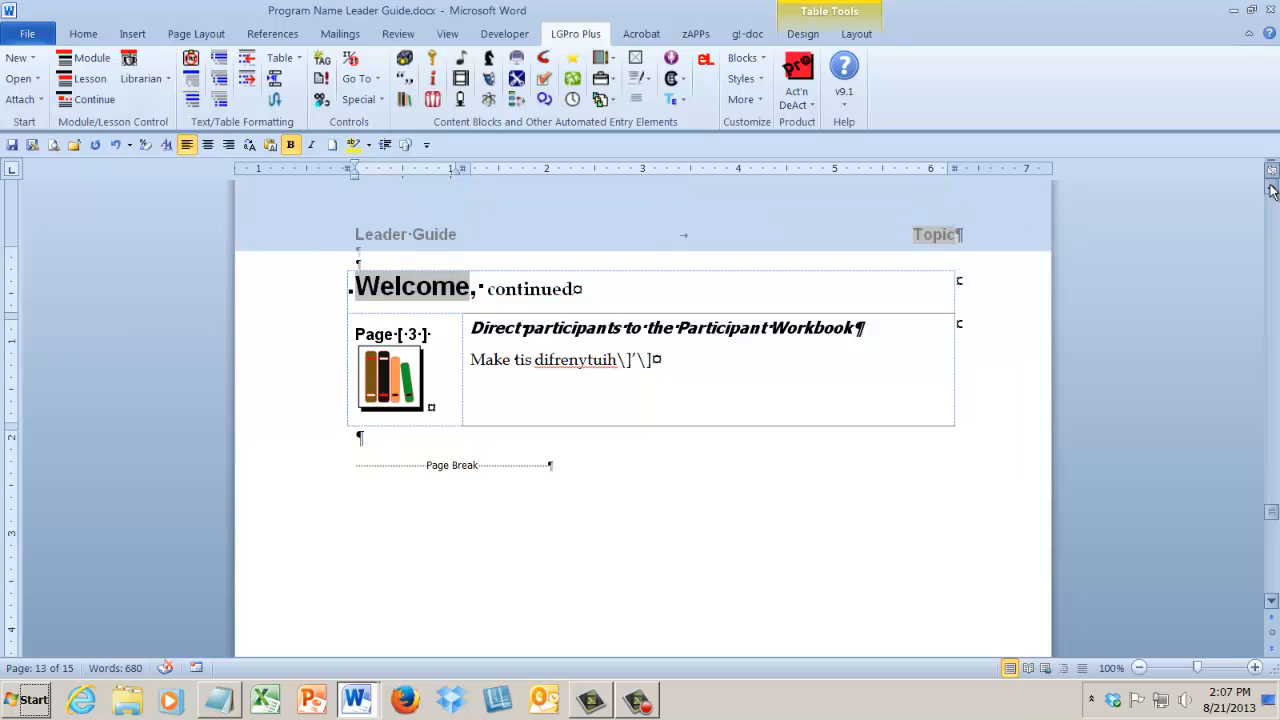
click(1272, 189)
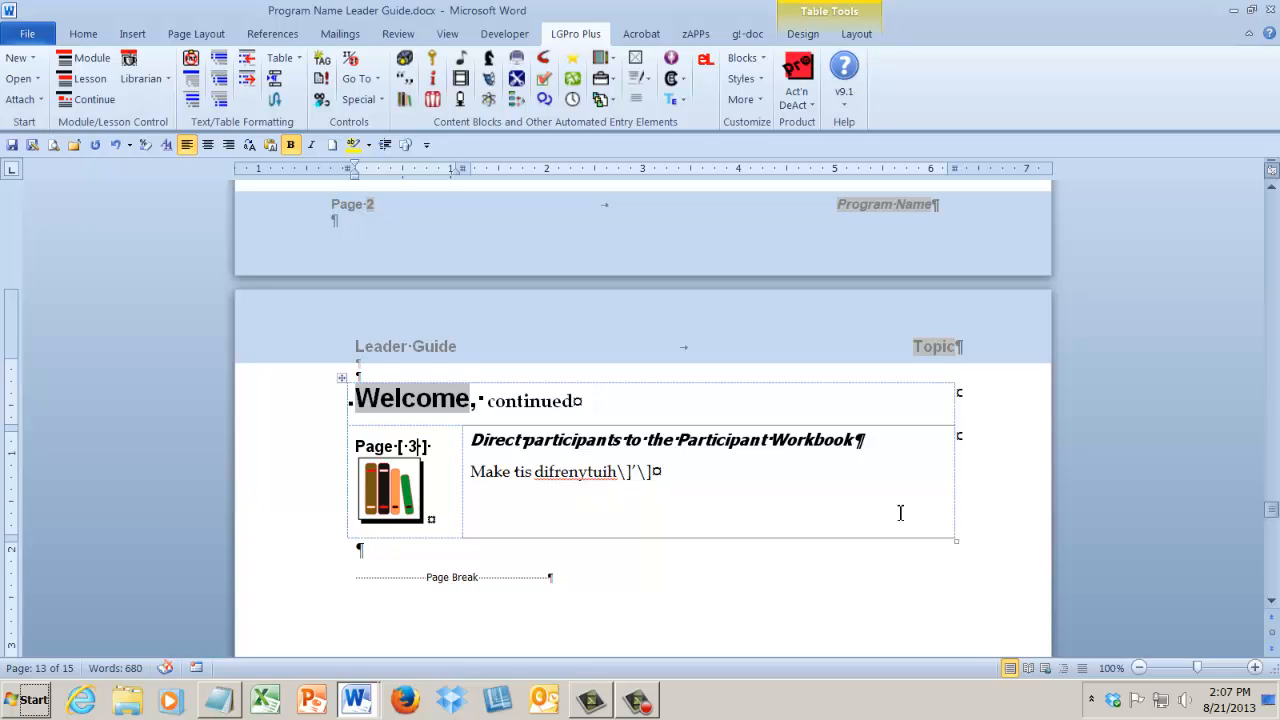
drag(494, 473, 617, 473)
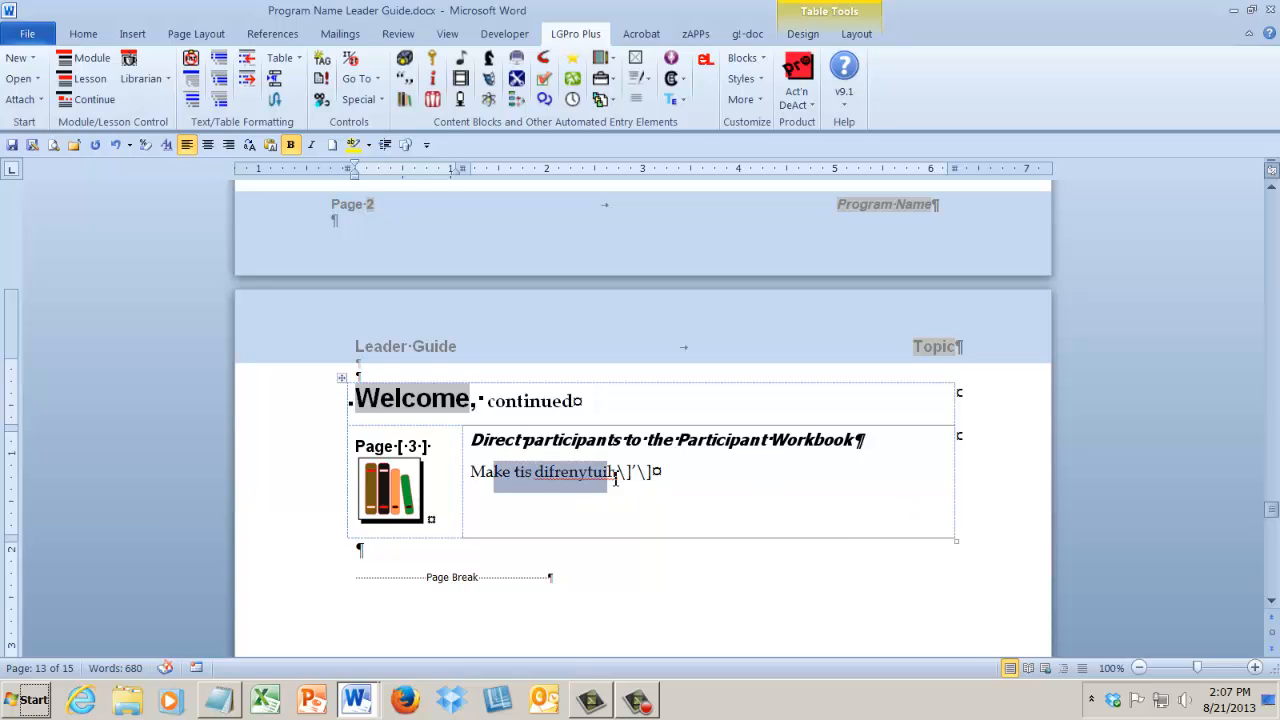
click(1270, 602)
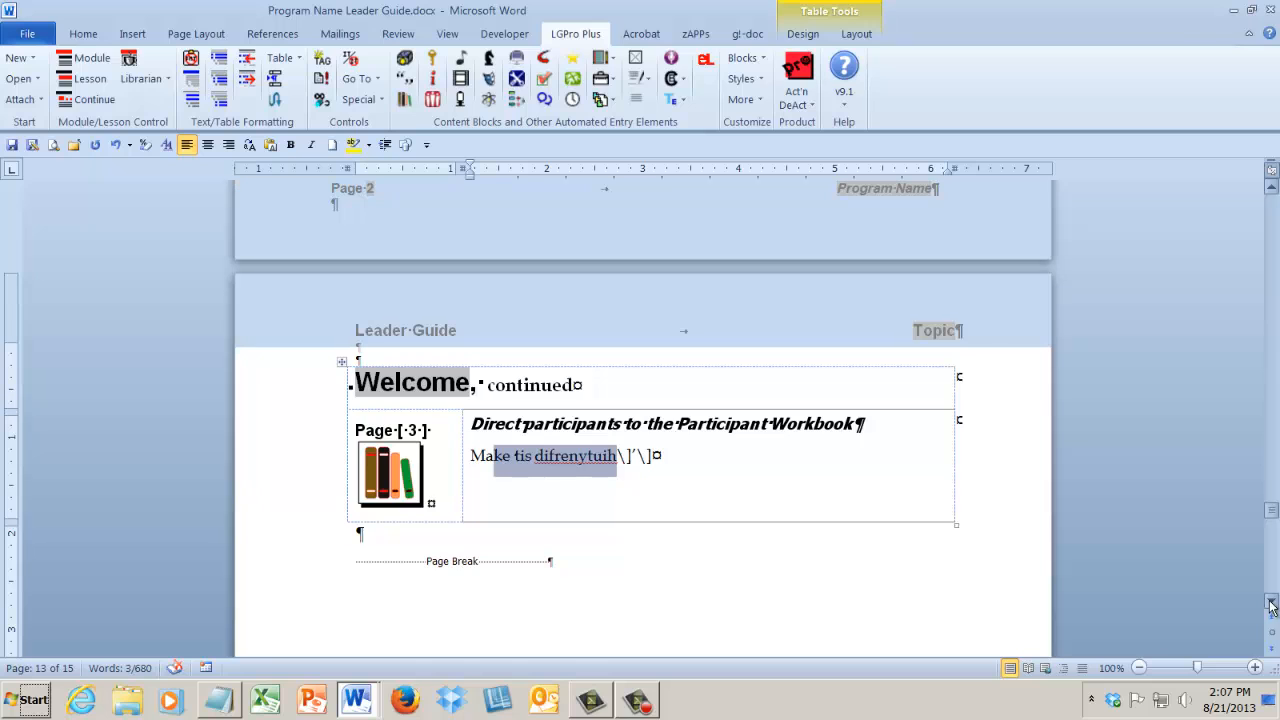
click(1270, 602)
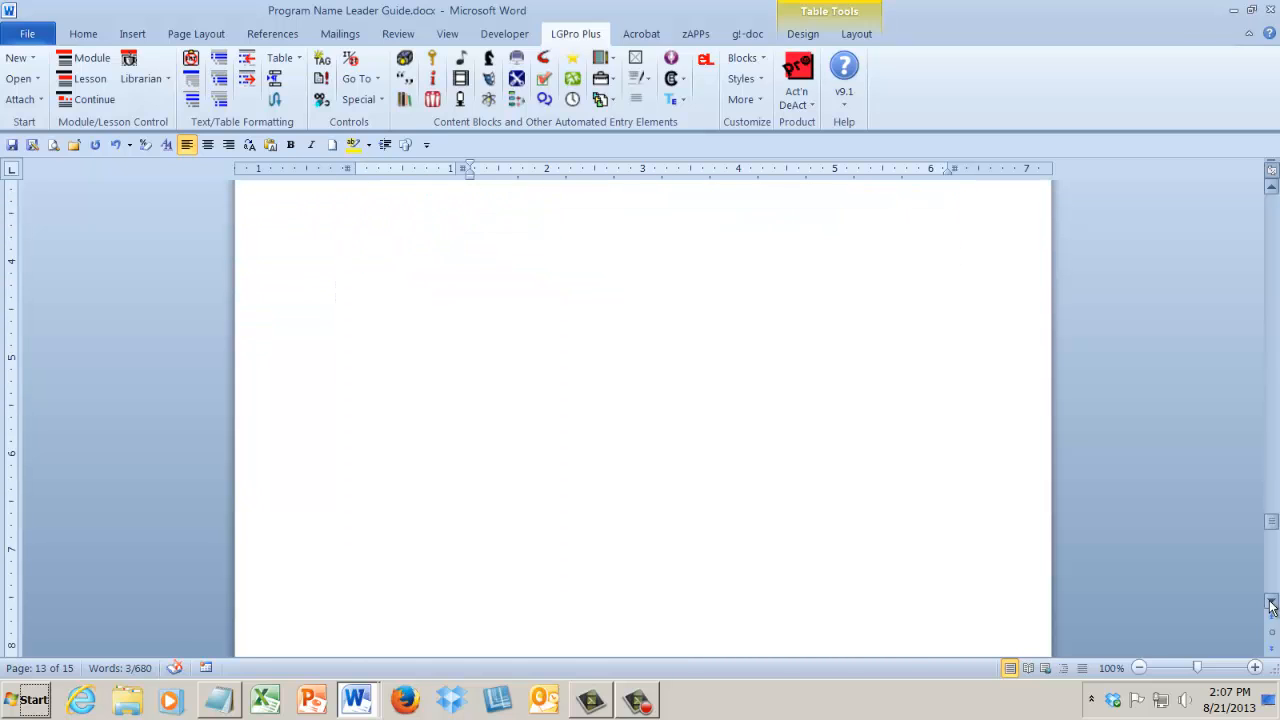
click(1271, 605)
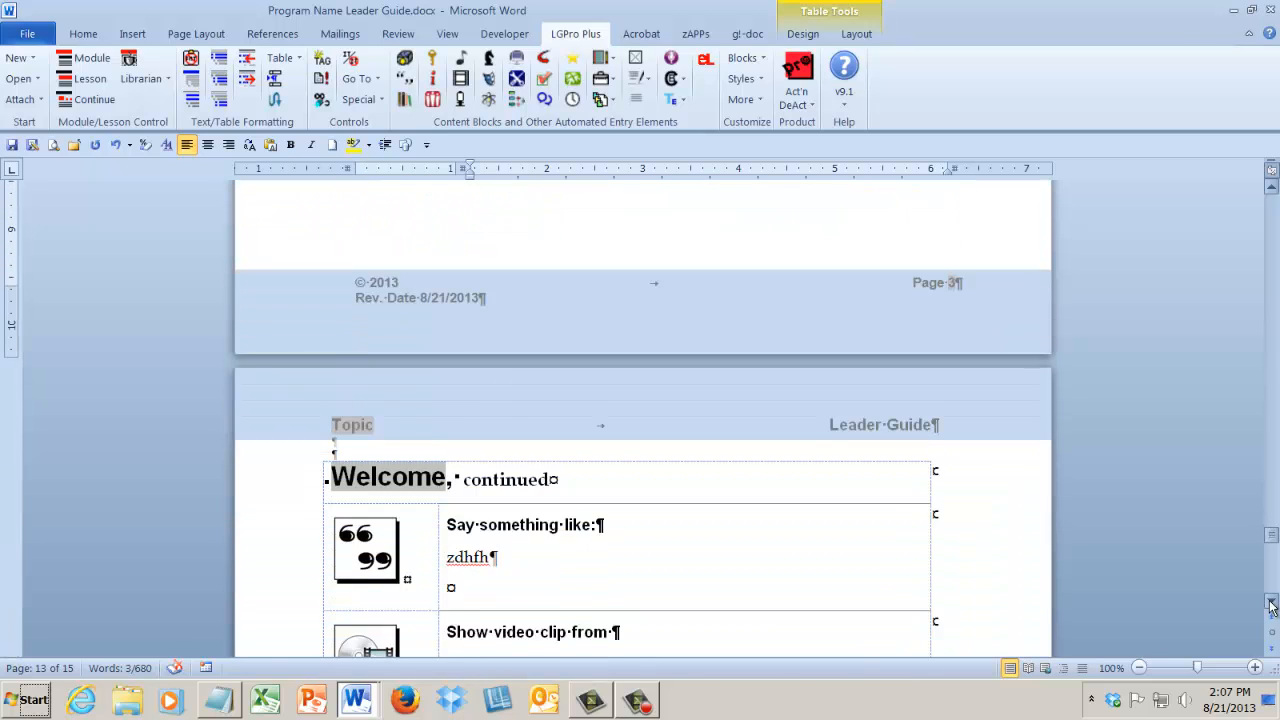
click(1271, 605)
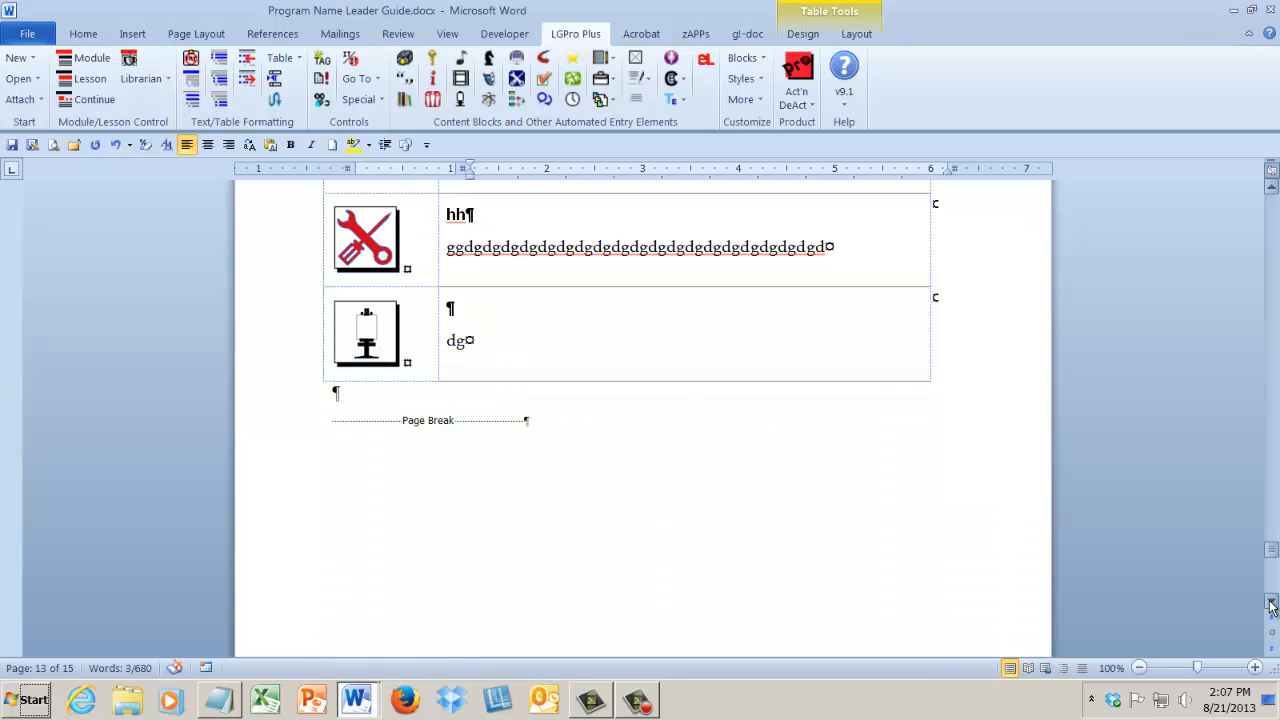
click(1271, 605)
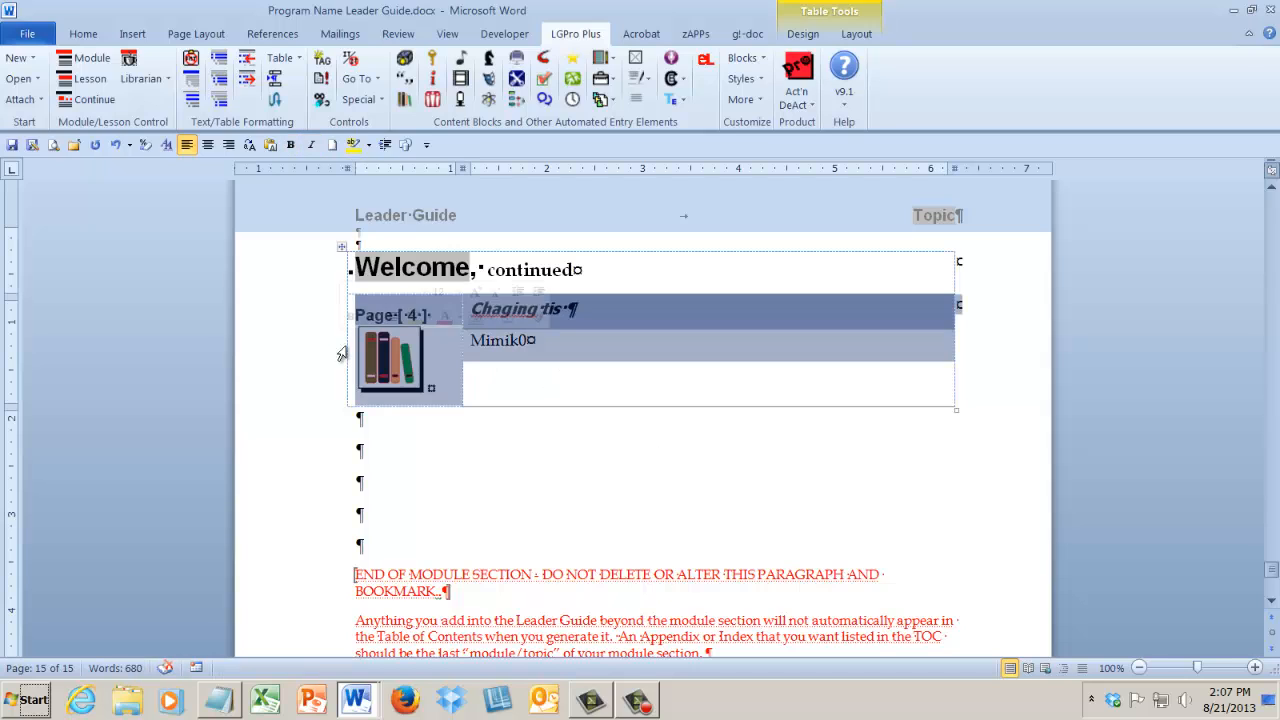
click(392, 365)
click(545, 497)
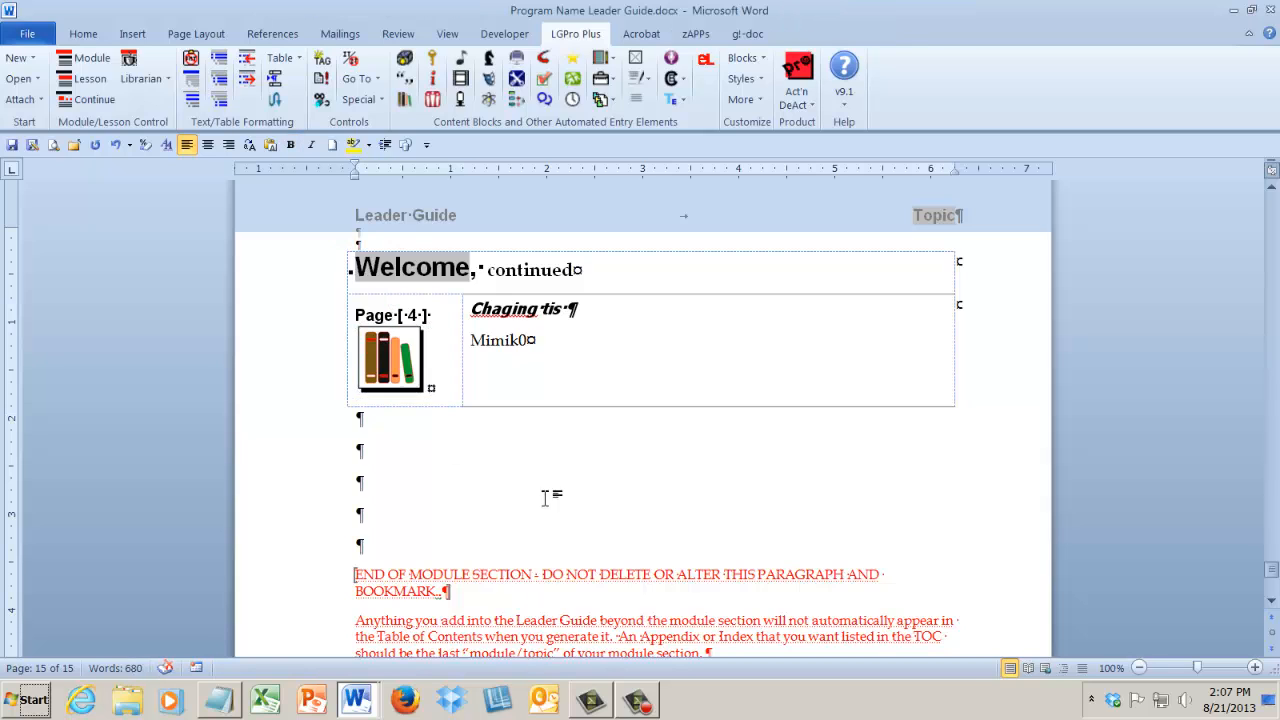
Switch to Program Name Participant Guide.docx and review it back to its cover page.
click(356, 699)
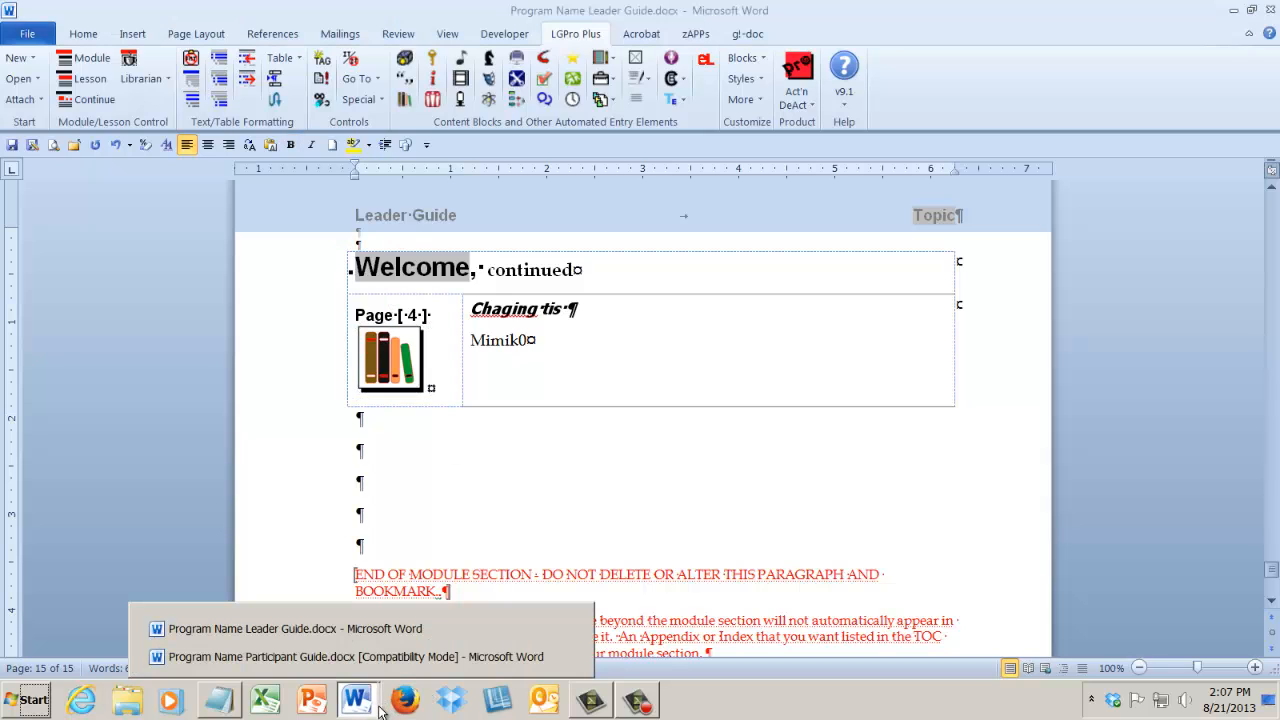
click(360, 656)
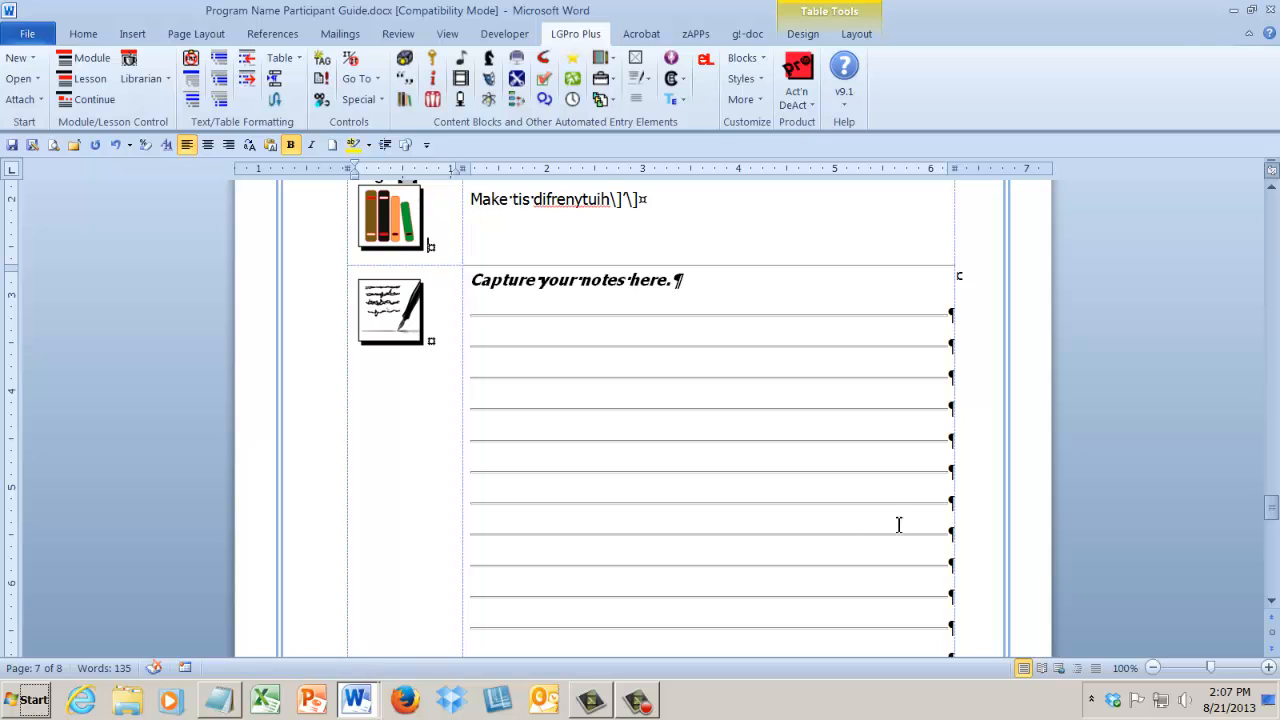
drag(1270, 516, 1258, 216)
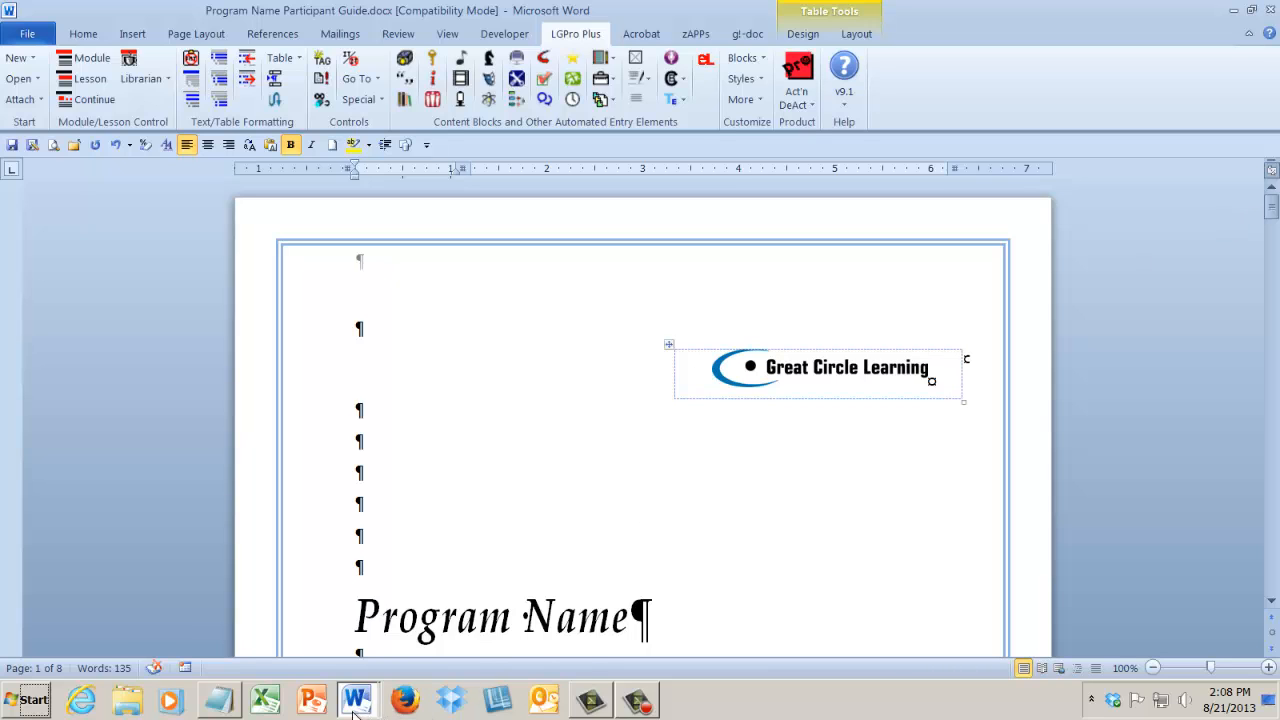
Return to Program Name Leader Guide.docx and check the Welcome lesson's page layout in Print Preview, closing the preview when done.
click(356, 708)
click(352, 630)
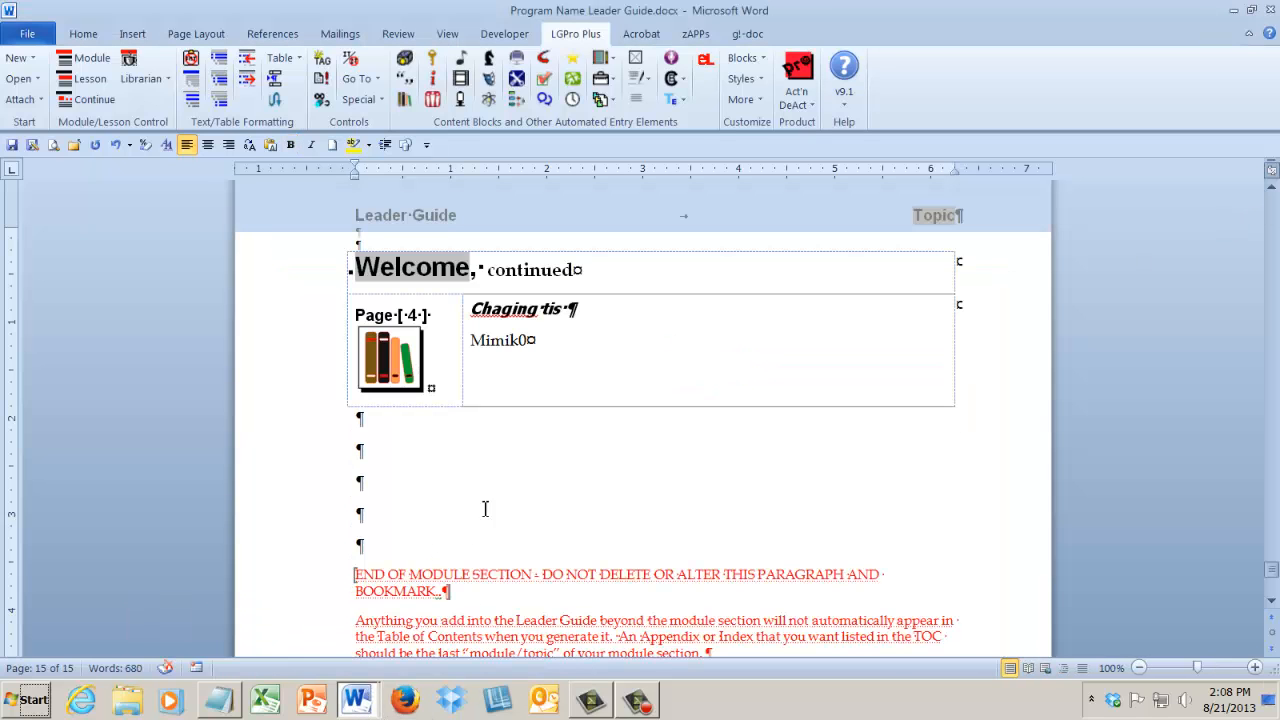
click(52, 147)
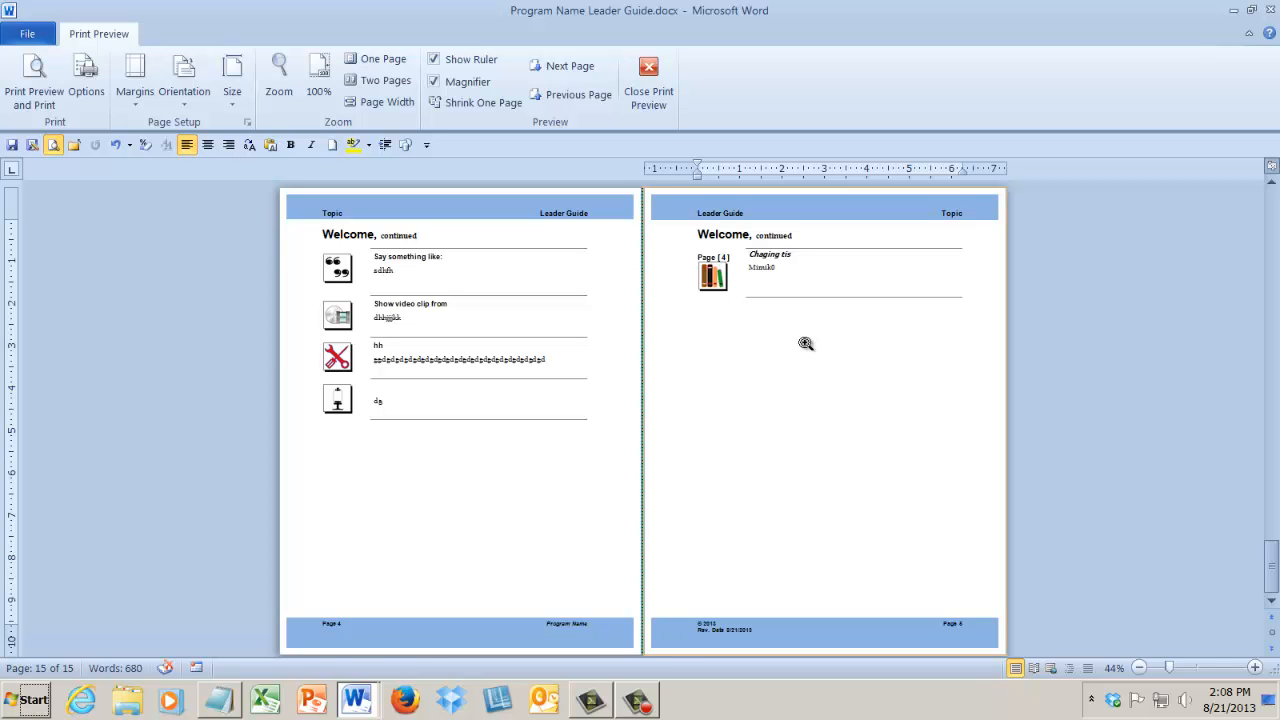
click(649, 80)
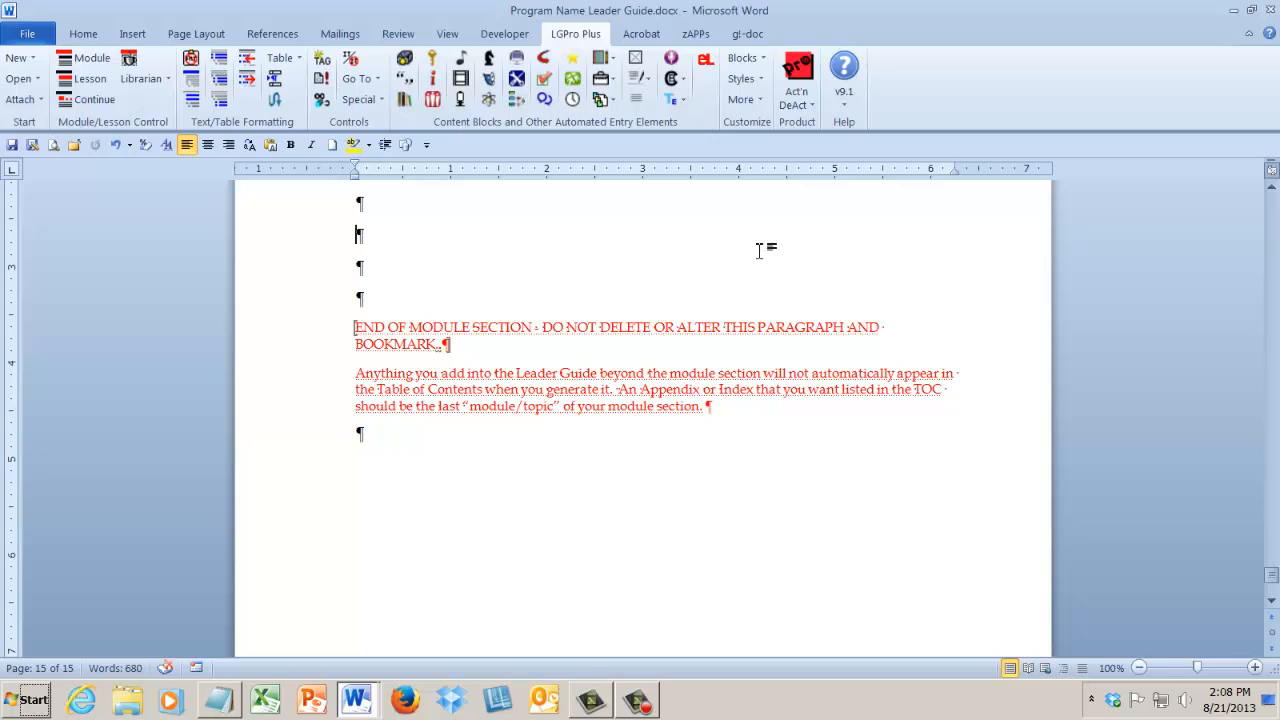